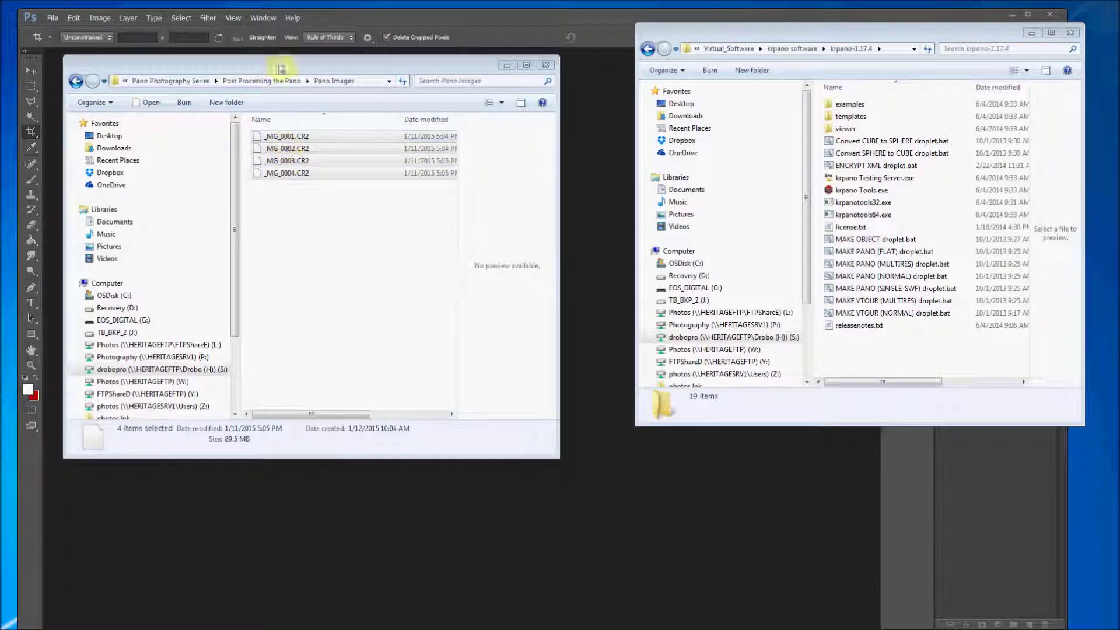
- Bring Photoshop's Camera Raw forward, select all four CR2 raws, and open the Synchronize options
{"action": "left_click_drag", "start_coordinate": [281, 64], "coordinate": [967, 146]}
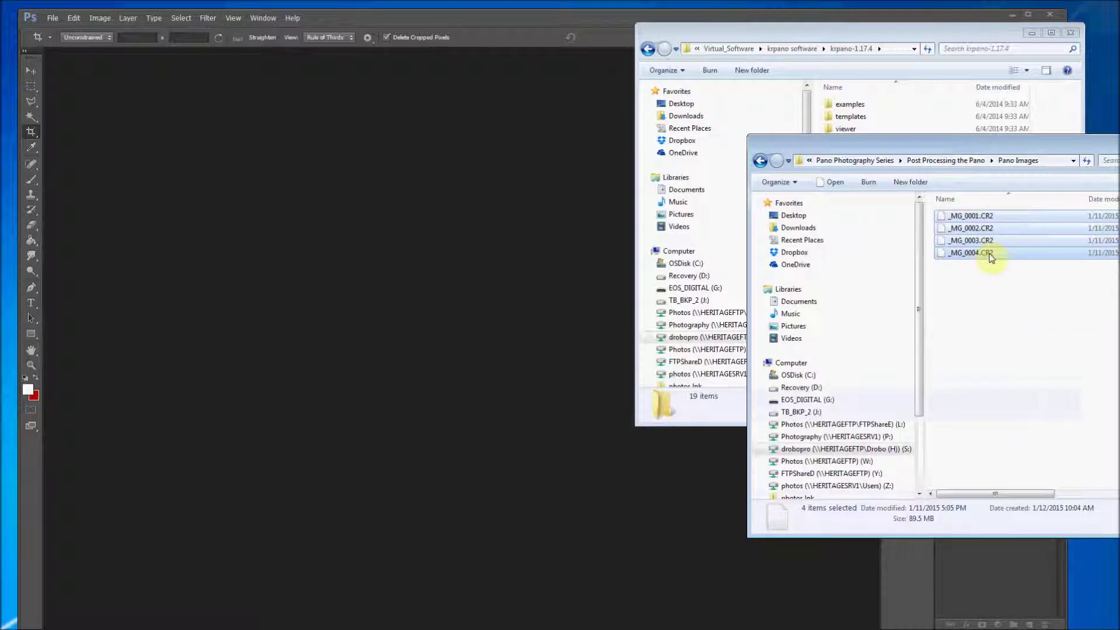
{"action": "left_click", "coordinate": [393, 267]}
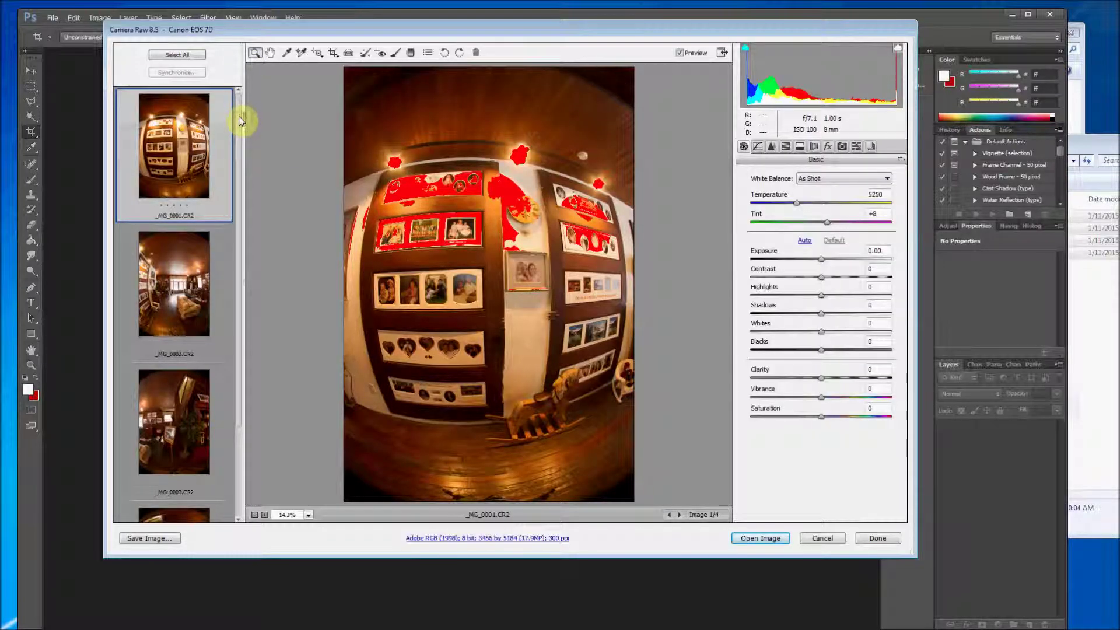
{"action": "scroll", "coordinate": [240, 138], "scroll_direction": "down", "scroll_amount": 1}
{"action": "scroll", "coordinate": [239, 138], "scroll_direction": "down", "scroll_amount": 5}
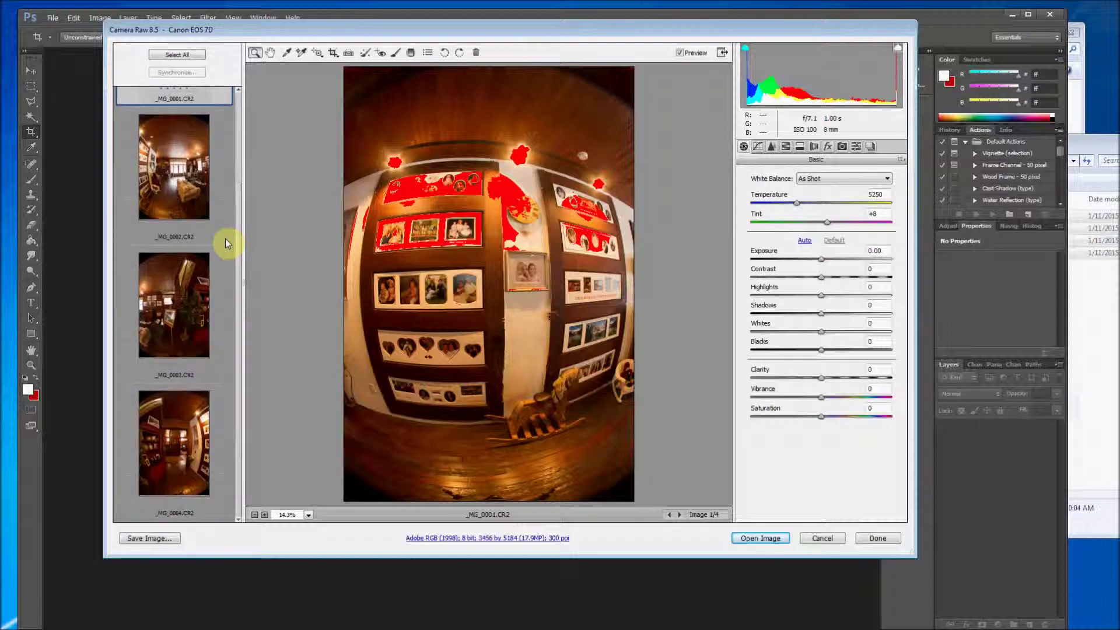
{"action": "left_click", "coordinate": [161, 433], "text": "shift"}
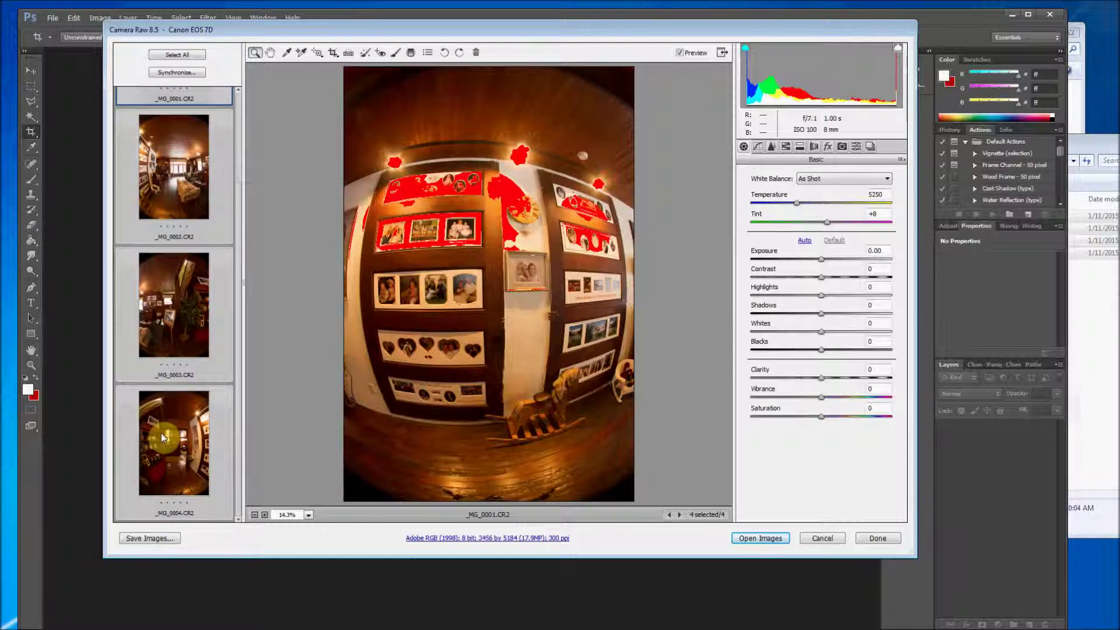
{"action": "left_click", "coordinate": [176, 72]}
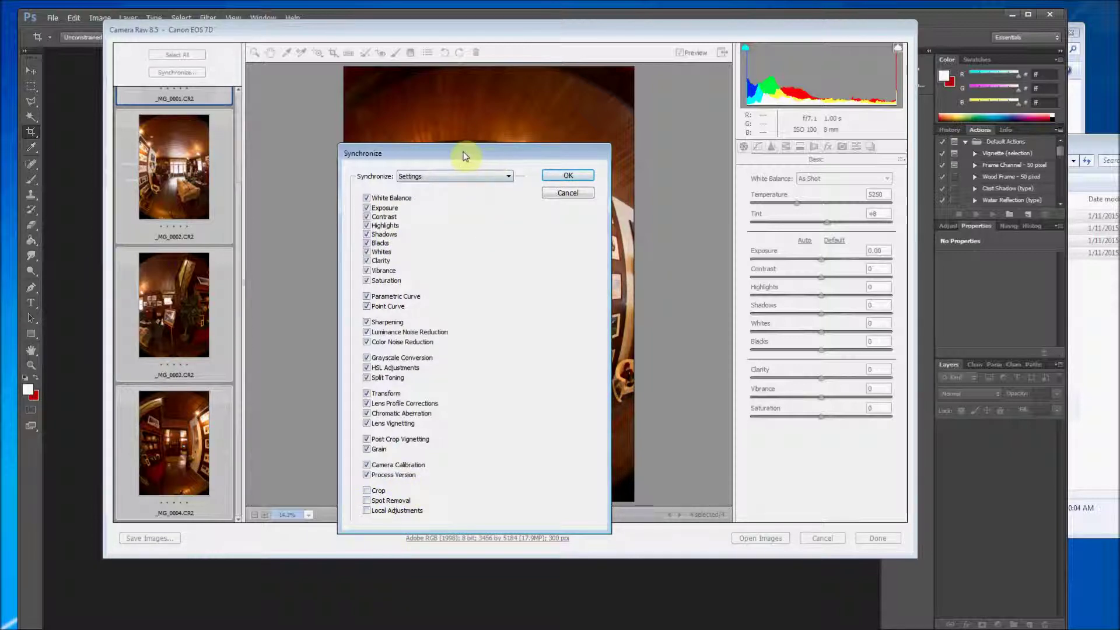
- Synchronize all settings across the four CR2 images
{"action": "left_click", "coordinate": [569, 178]}
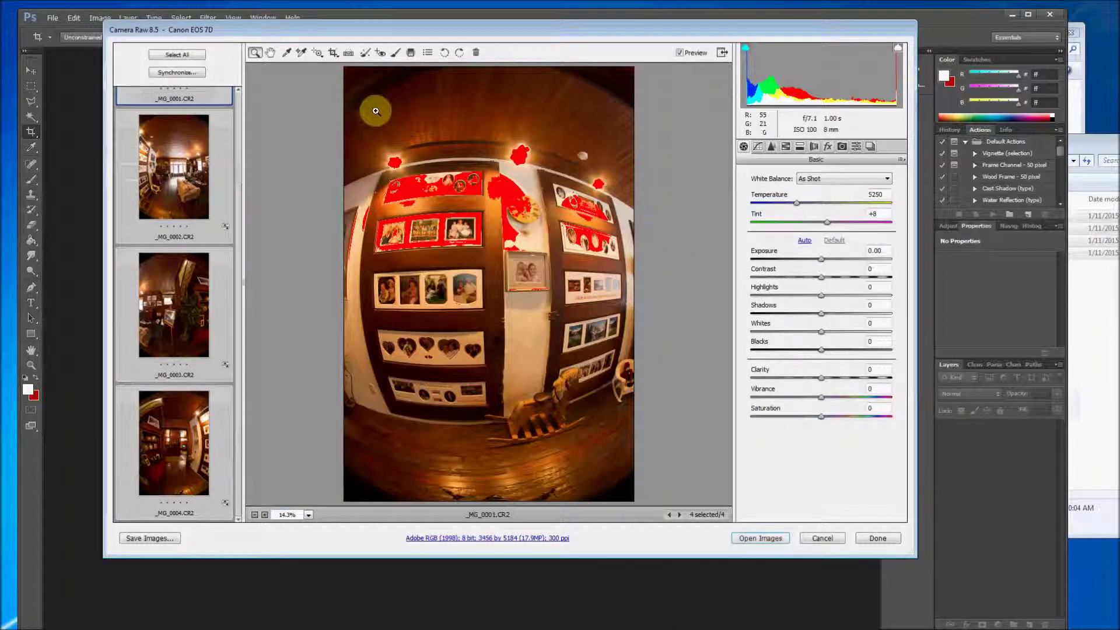
{"action": "scroll", "coordinate": [237, 405], "scroll_direction": "up", "scroll_amount": 2}
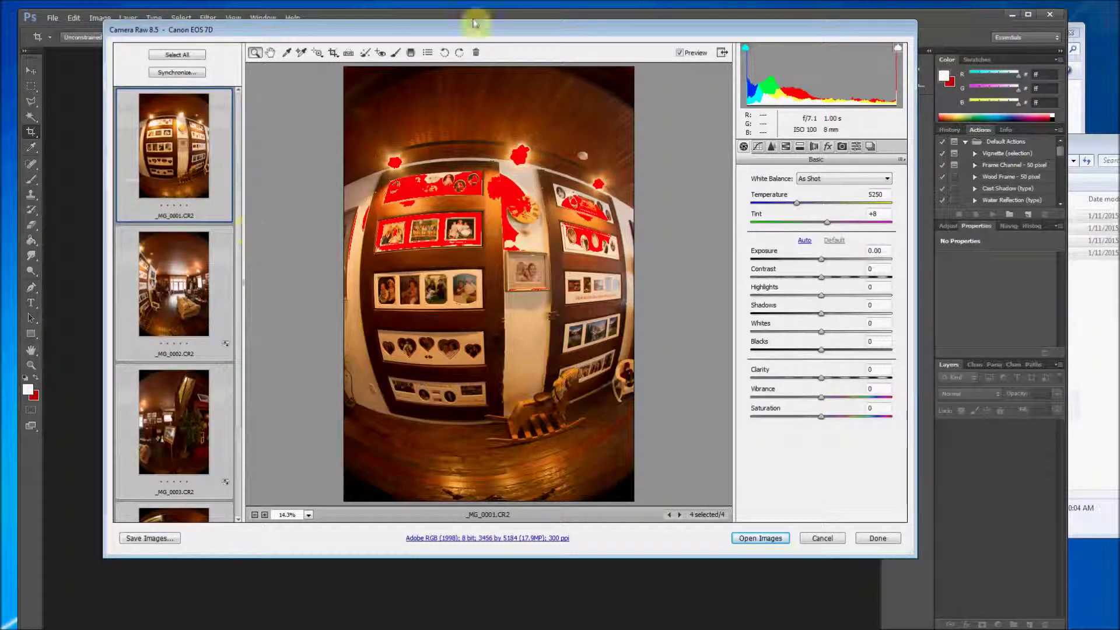
{"action": "left_click_drag", "start_coordinate": [470, 28], "coordinate": [410, 31]}
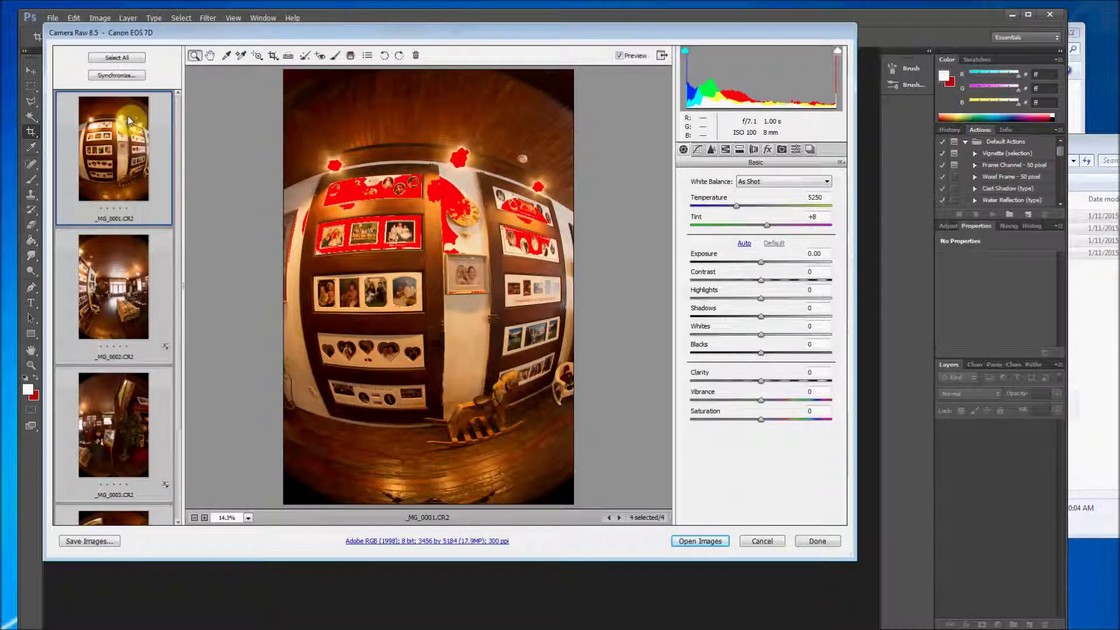
{"action": "left_click_drag", "start_coordinate": [179, 243], "coordinate": [175, 350]}
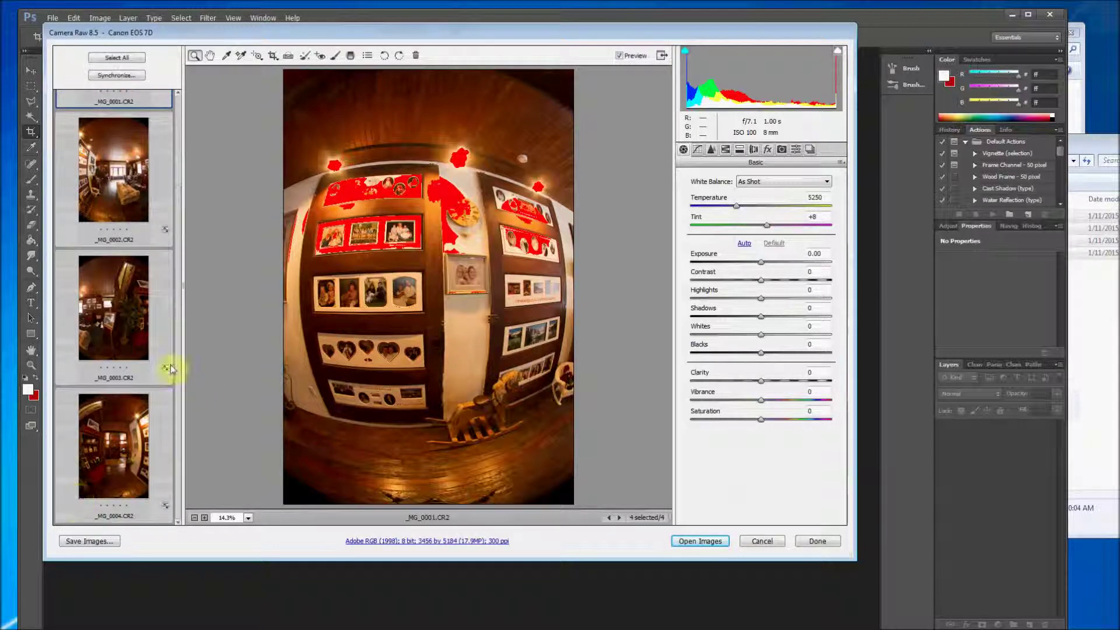
{"action": "left_click_drag", "start_coordinate": [180, 358], "coordinate": [175, 187]}
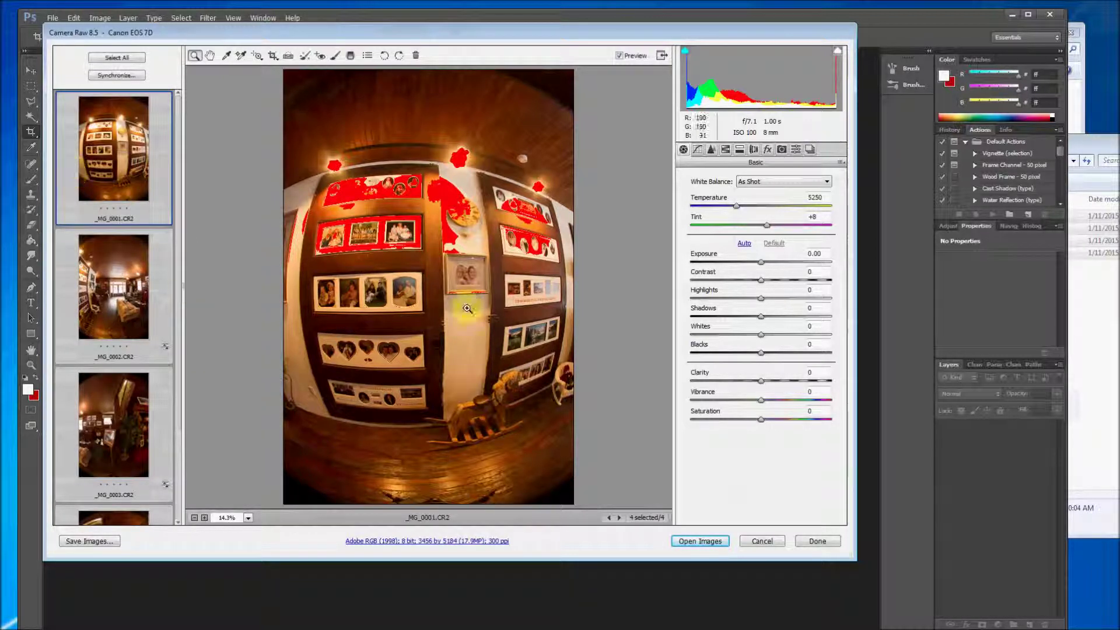
{"action": "left_click_drag", "start_coordinate": [421, 31], "coordinate": [420, 34]}
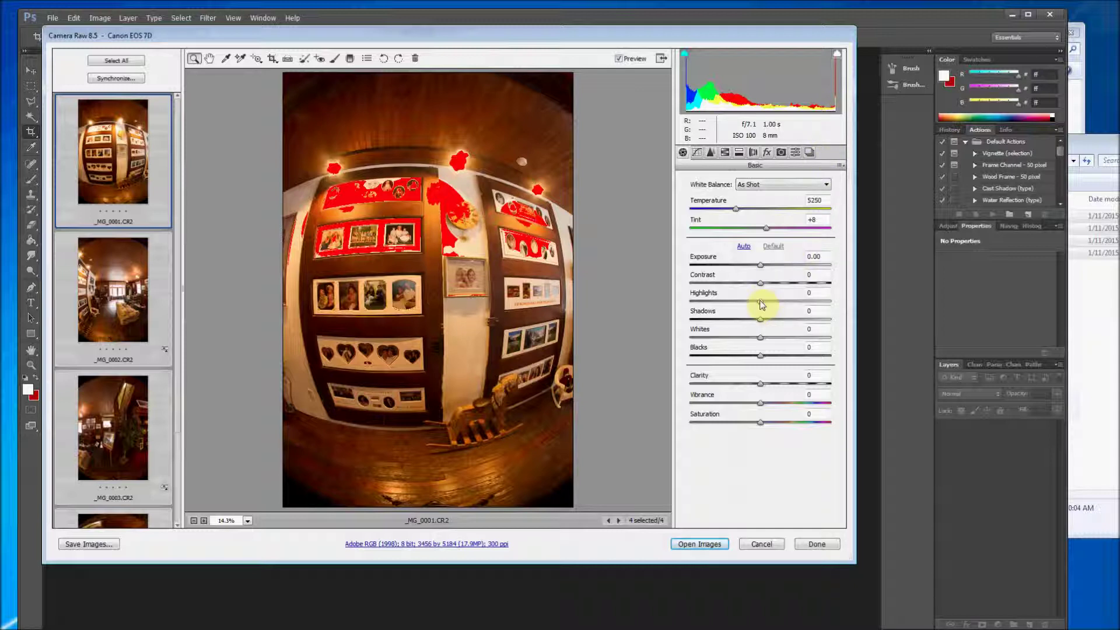
{"action": "left_click", "coordinate": [761, 302]}
- Set Highlights to -67, Blacks to +31 and Exposure to +0.20 in the Basic panel
{"action": "left_click_drag", "start_coordinate": [762, 302], "coordinate": [738, 308]}
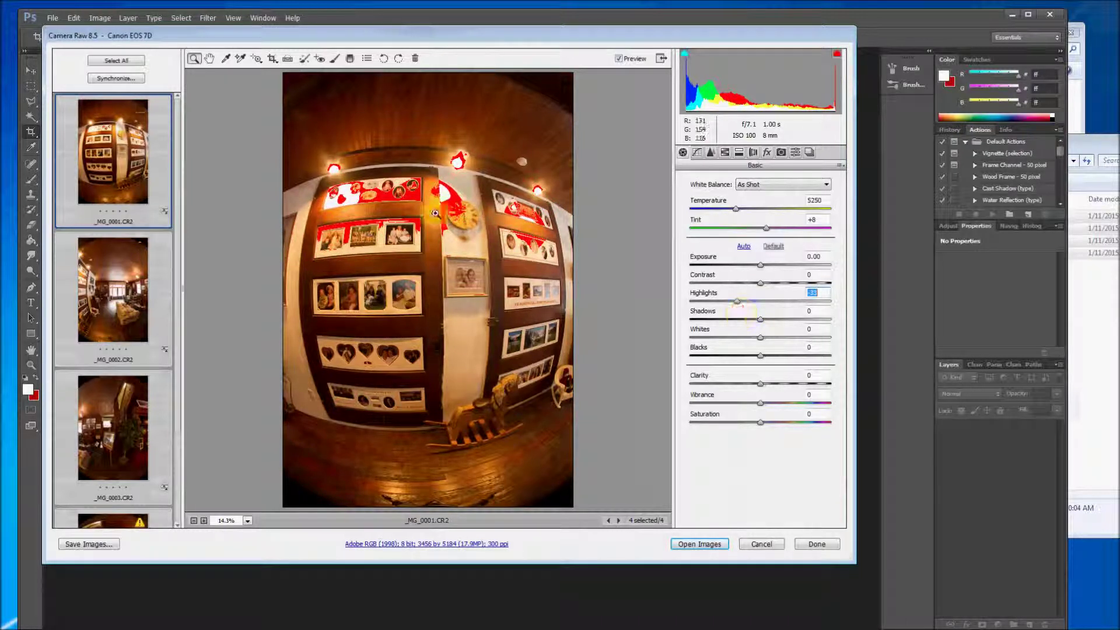
{"action": "left_click_drag", "start_coordinate": [737, 302], "coordinate": [713, 303]}
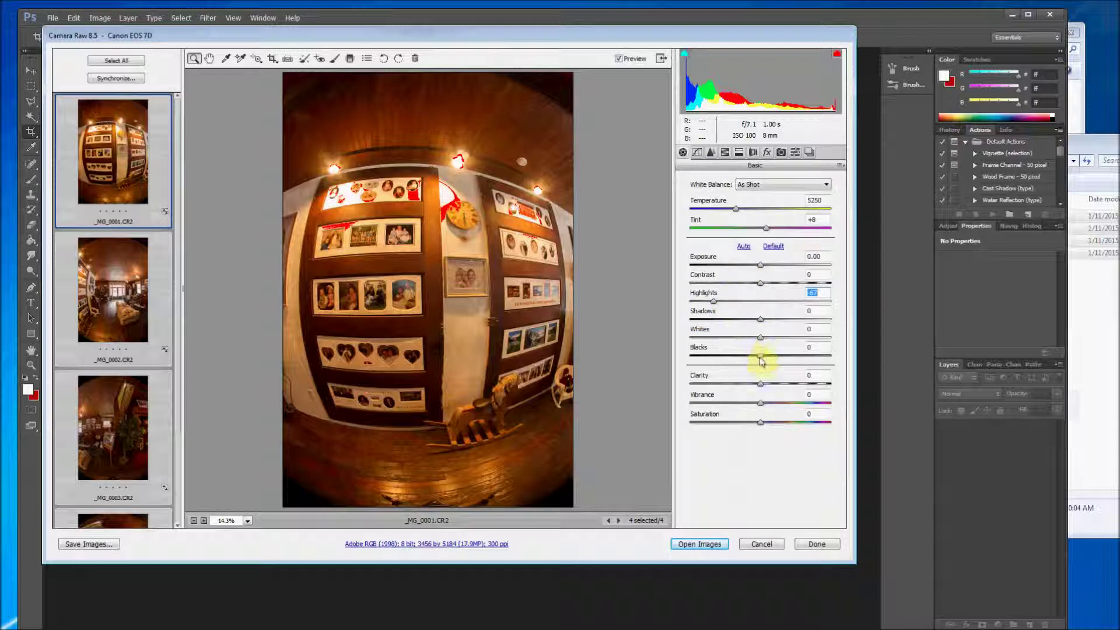
{"action": "left_click_drag", "start_coordinate": [760, 355], "coordinate": [782, 357]}
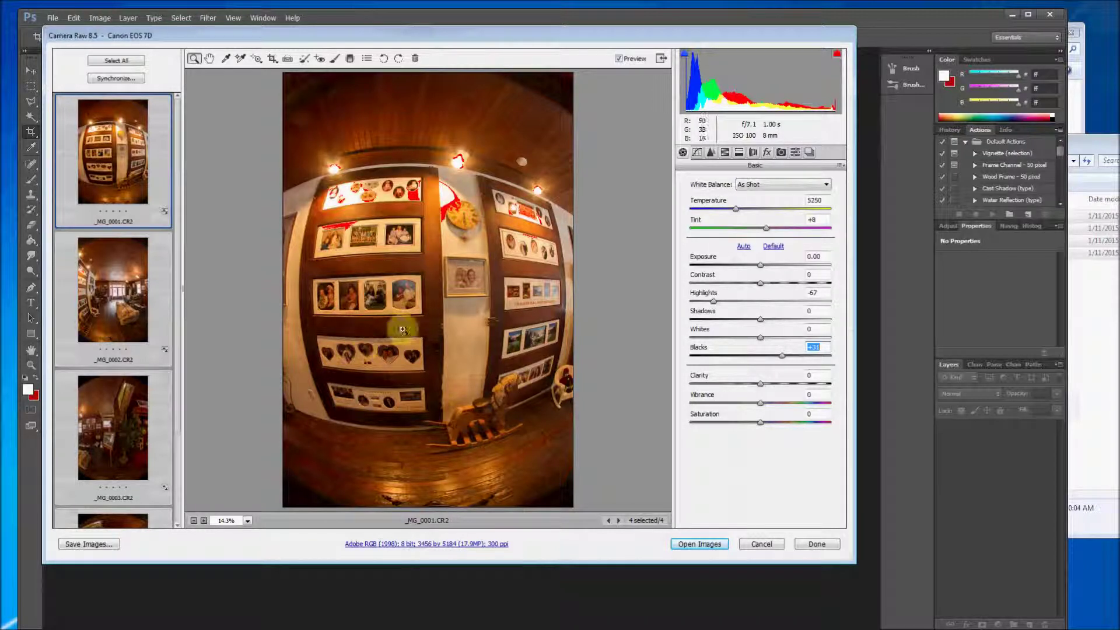
{"action": "left_click_drag", "start_coordinate": [760, 265], "coordinate": [767, 269]}
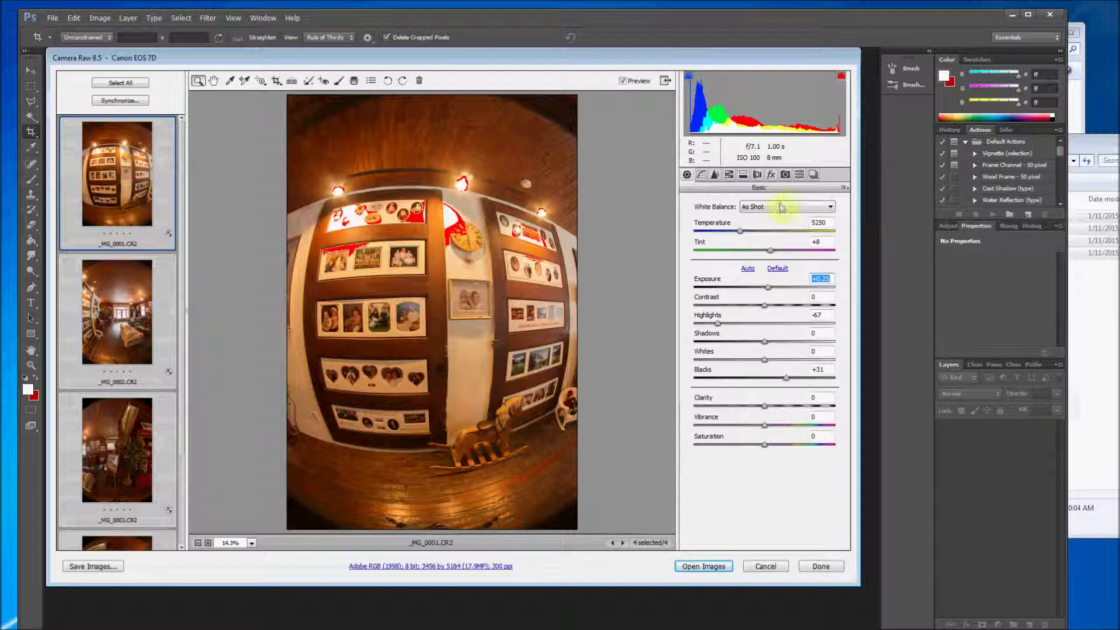
- In Lens Corrections > Color, enable Remove Chromatic Aberration with Purple Amount 7, zoomed on the door edge
{"action": "left_click", "coordinate": [756, 175]}
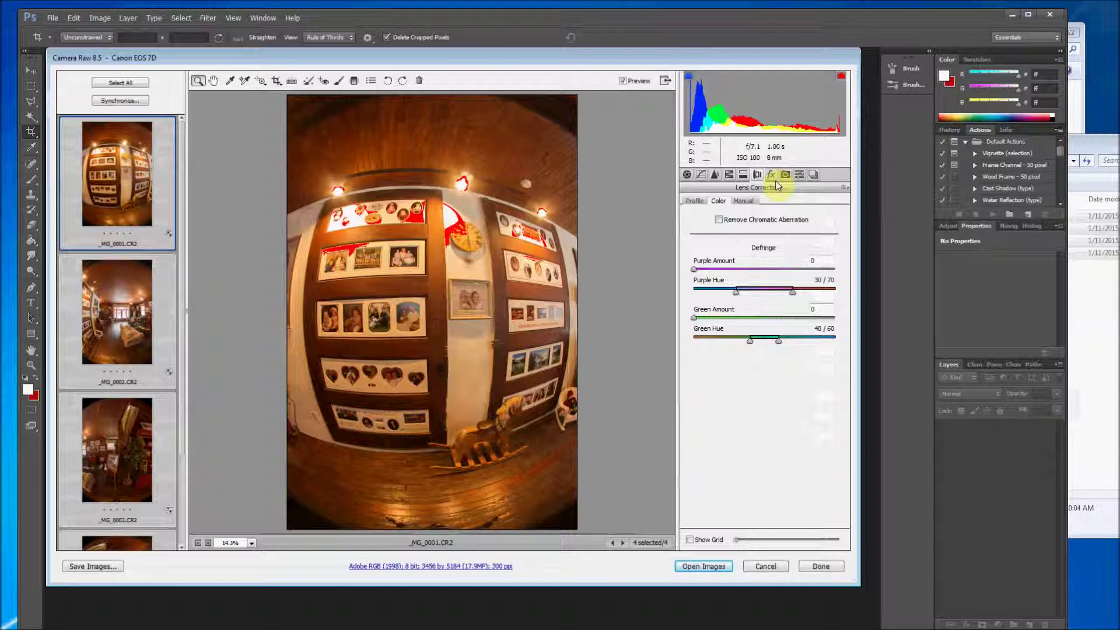
{"action": "left_click", "coordinate": [720, 219]}
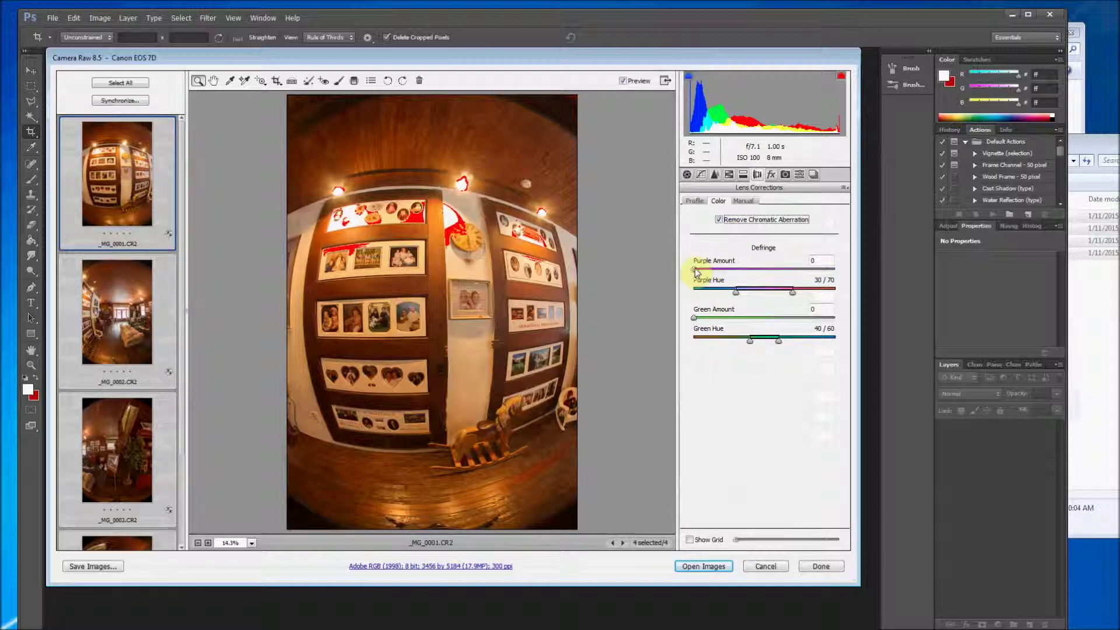
{"action": "left_click_drag", "start_coordinate": [695, 272], "coordinate": [636, 283]}
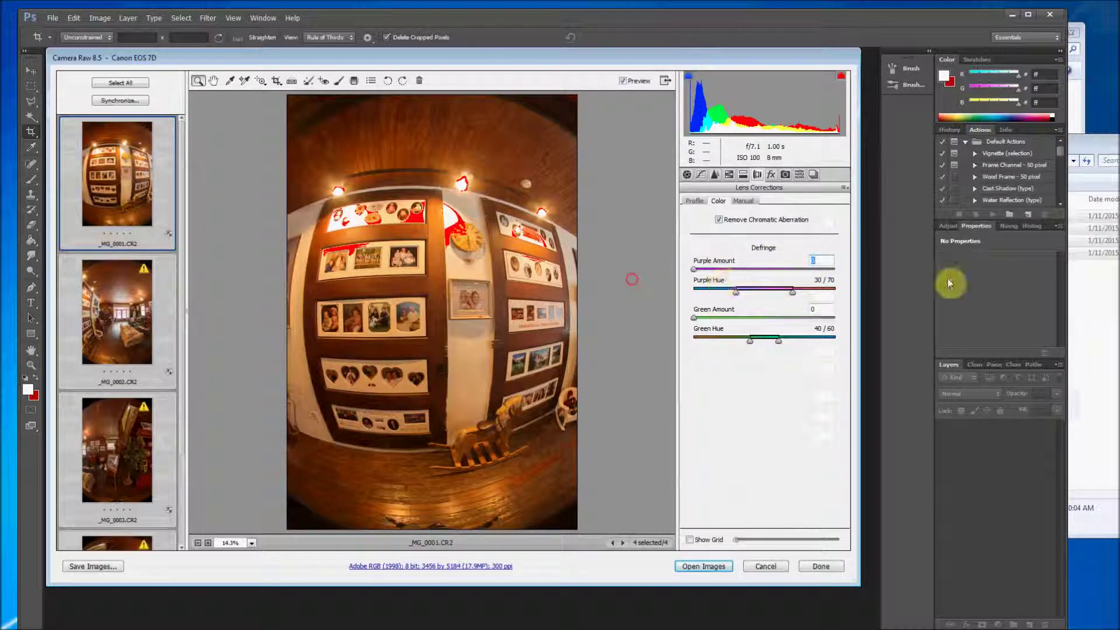
{"action": "type", "text": "7"}
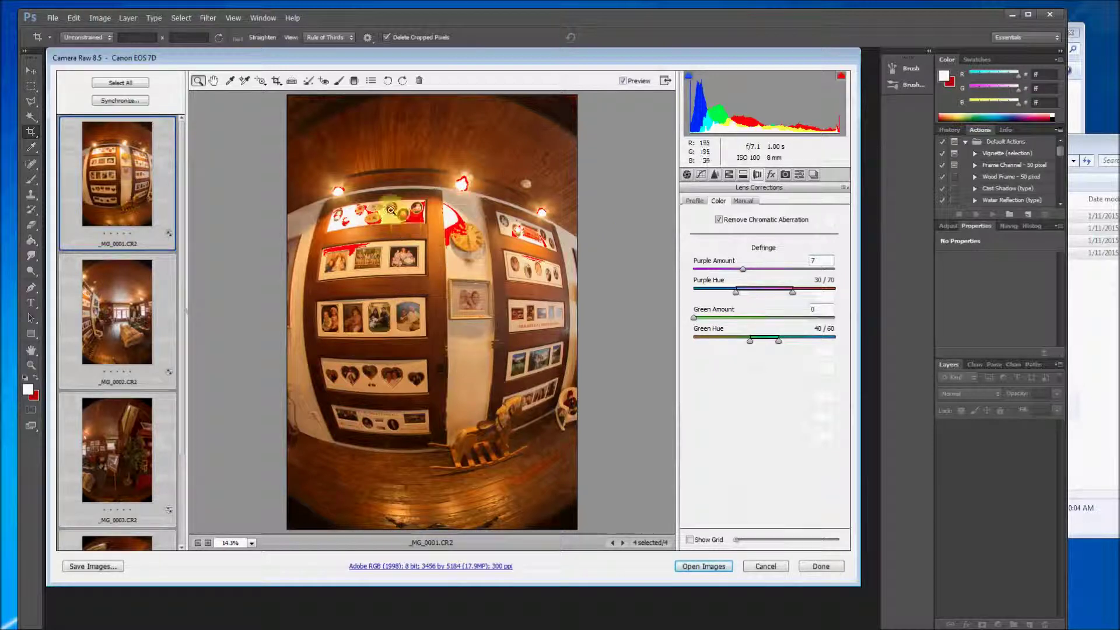
{"action": "left_click", "coordinate": [445, 211]}
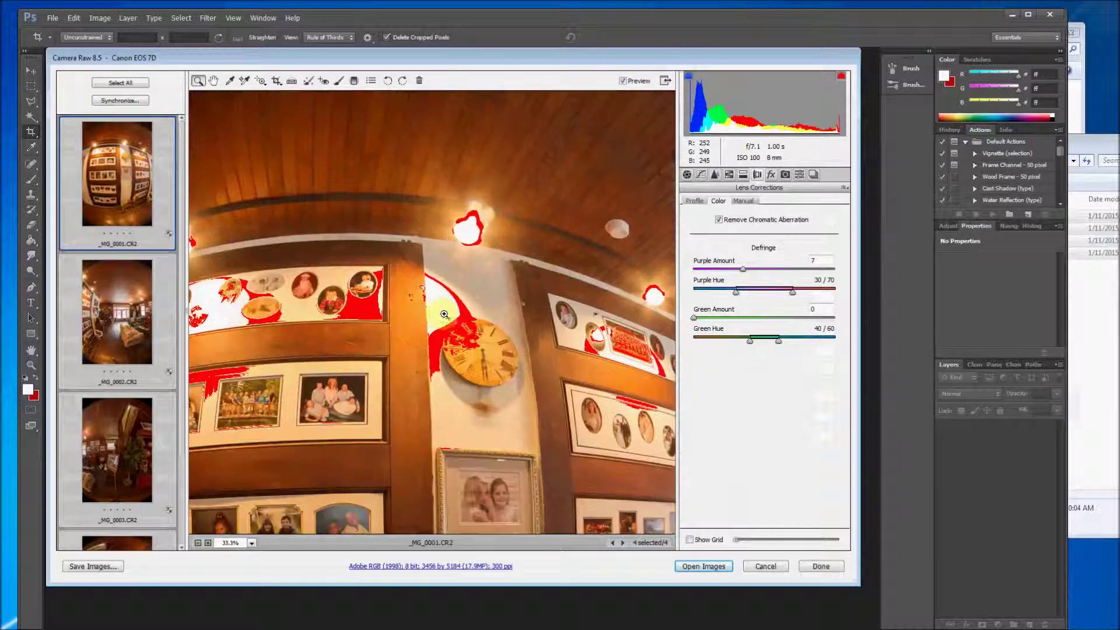
{"action": "left_click", "coordinate": [434, 318]}
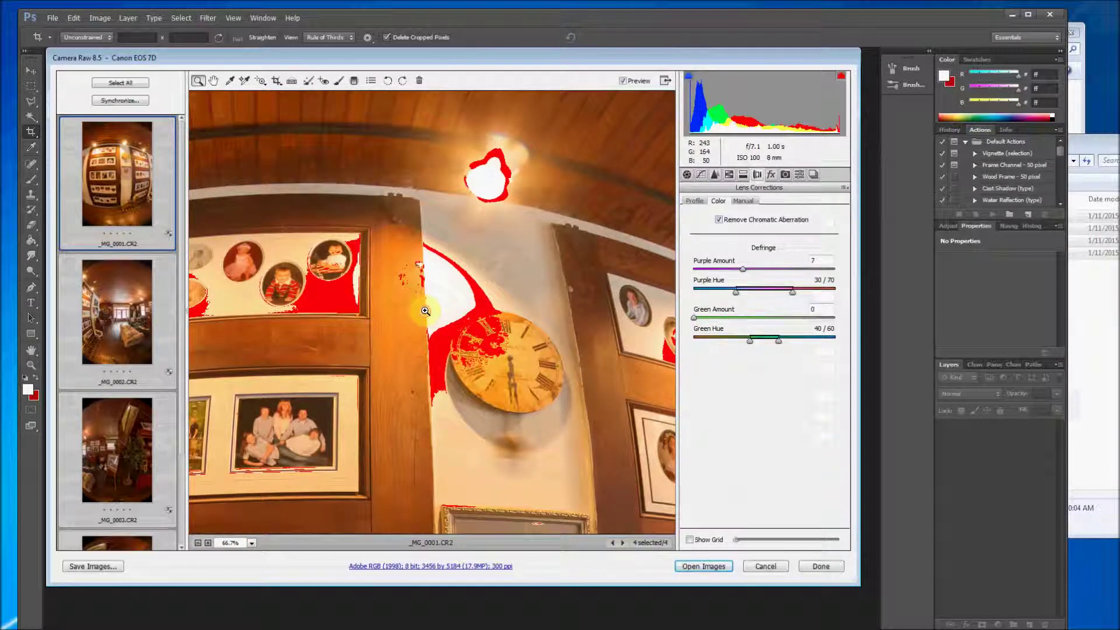
{"action": "left_click", "coordinate": [427, 309]}
{"action": "left_click", "coordinate": [458, 300]}
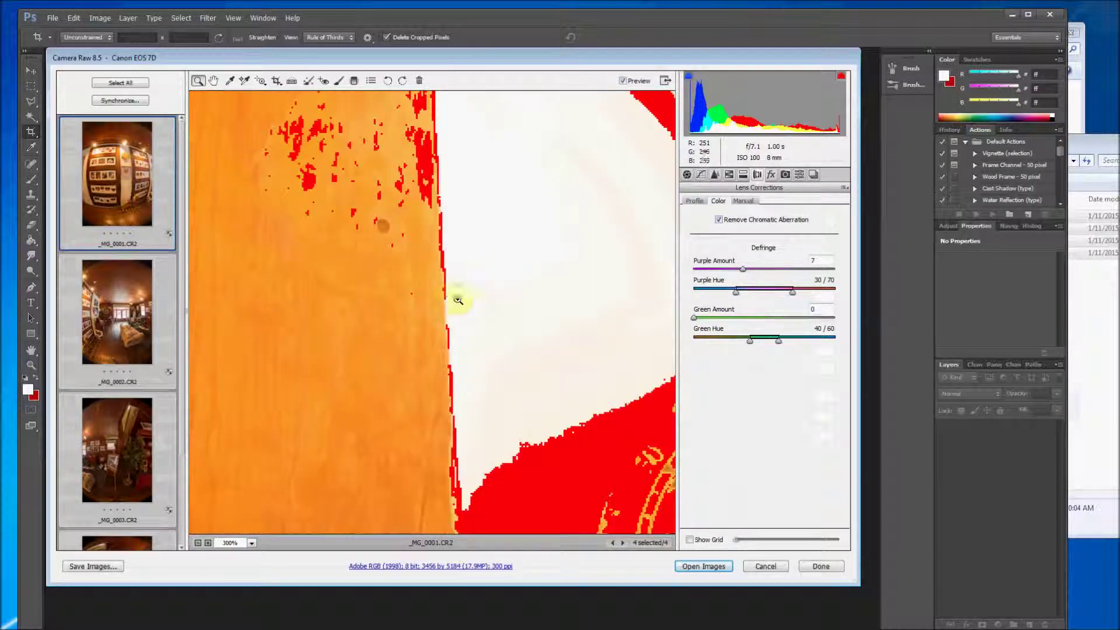
- Turn chromatic aberration removal off and set Purple Amount to 0, inspecting the door frame fringing
{"action": "left_click", "coordinate": [720, 220]}
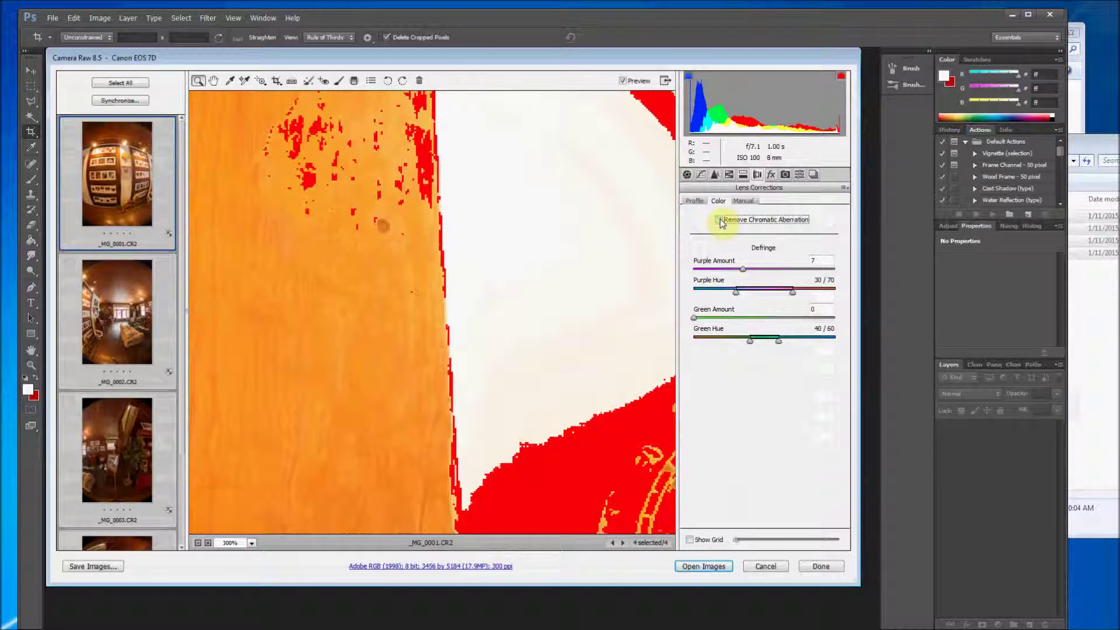
{"action": "left_click", "coordinate": [820, 260]}
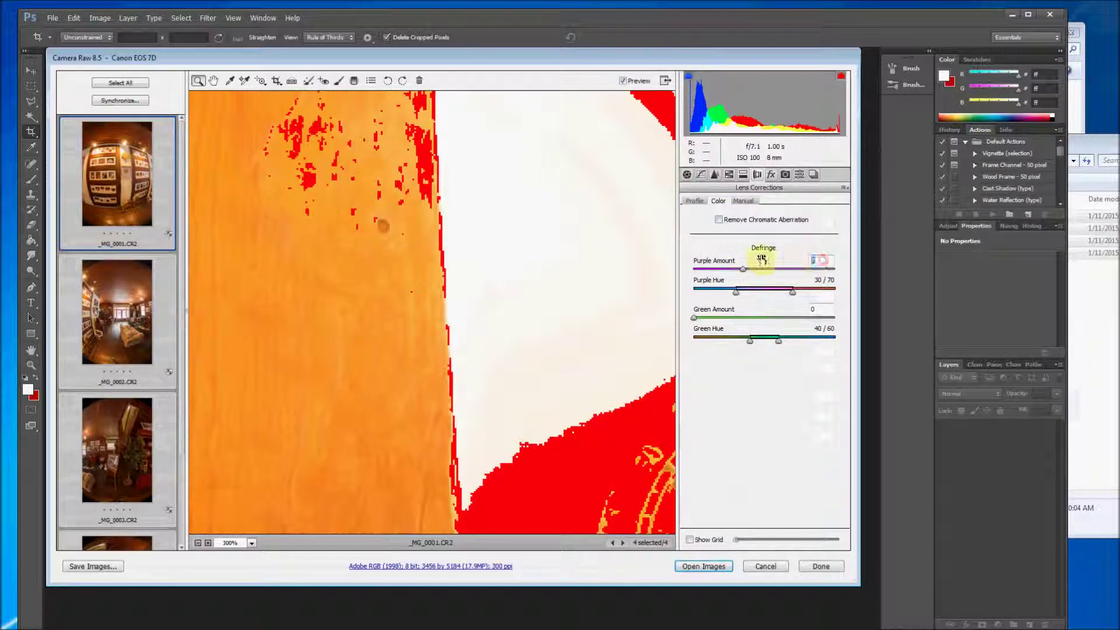
{"action": "type", "text": "0"}
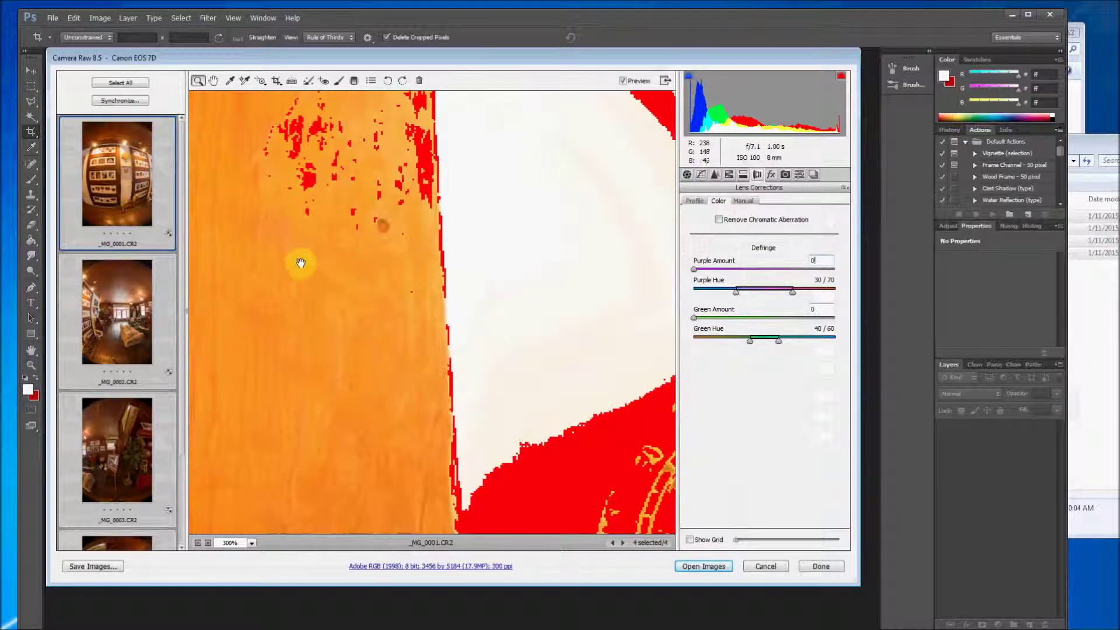
{"action": "key", "text": "ctrl+equal"}
{"action": "left_click_drag", "start_coordinate": [300, 263], "coordinate": [475, 328]}
{"action": "left_click_drag", "start_coordinate": [533, 263], "coordinate": [492, 300]}
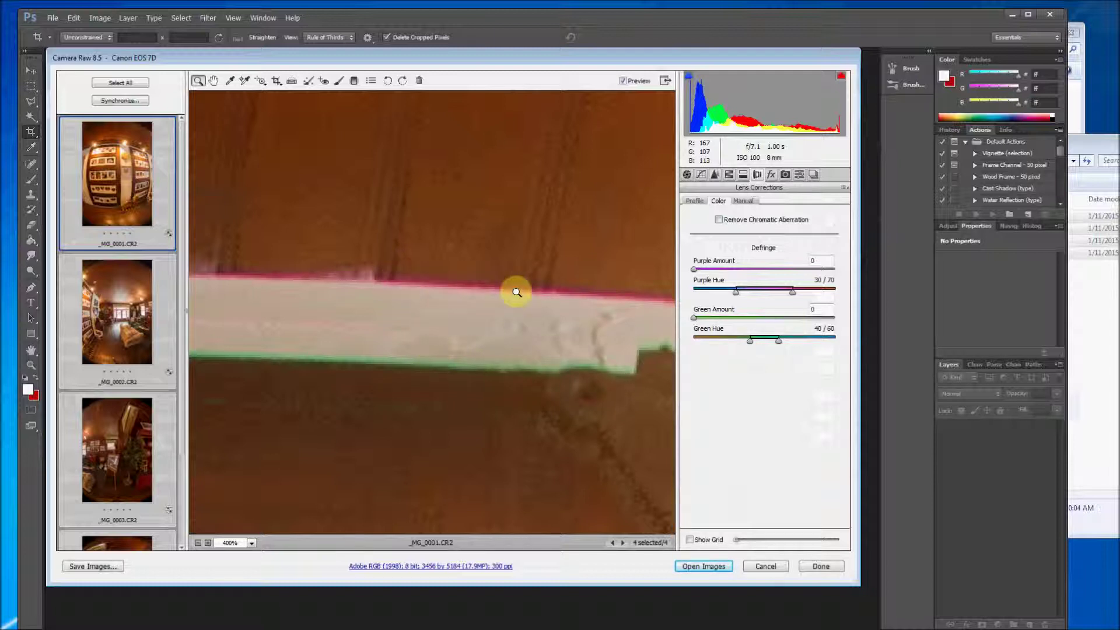
- Re-enable Remove Chromatic Aberration and set Purple Amount back to 7
{"action": "left_click", "coordinate": [722, 219]}
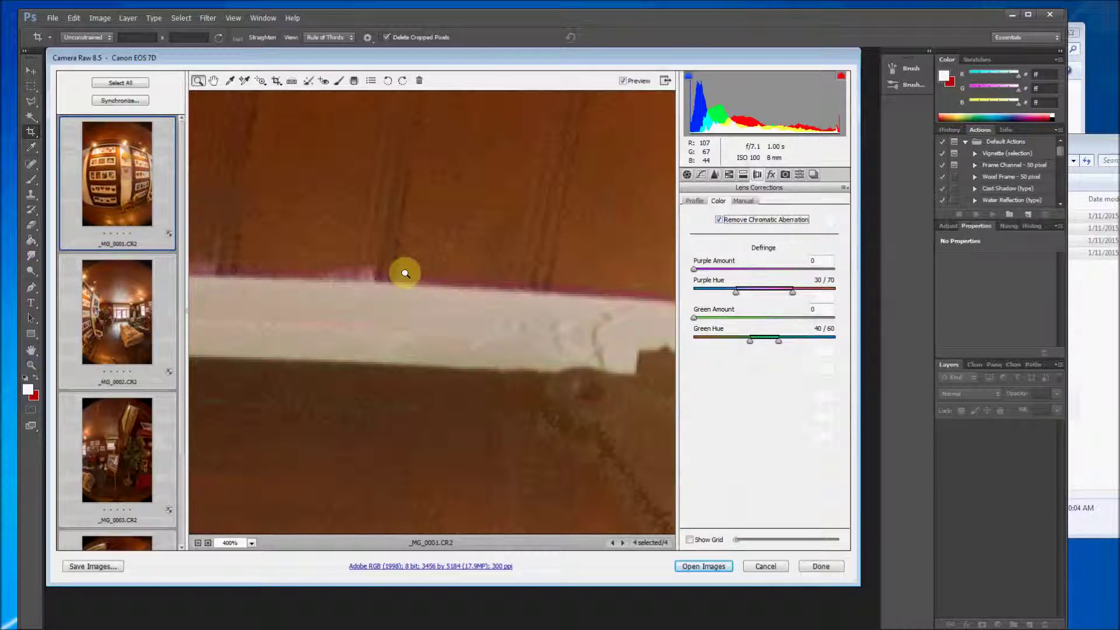
{"action": "left_click", "coordinate": [719, 221]}
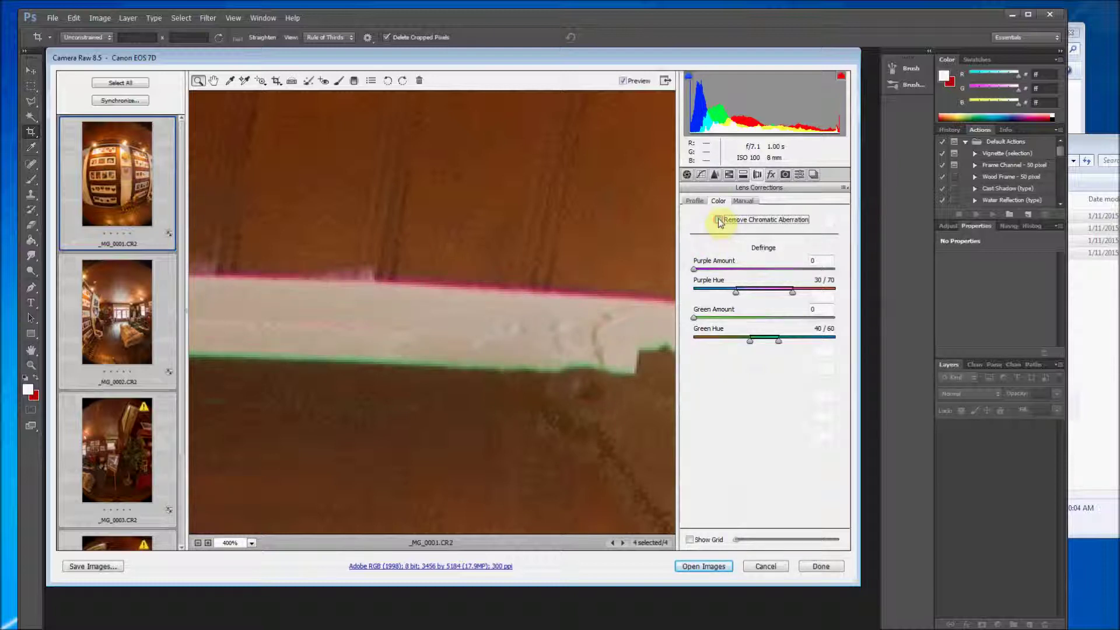
{"action": "left_click", "coordinate": [719, 221]}
{"action": "left_click", "coordinate": [820, 261]}
{"action": "type", "text": "7"}
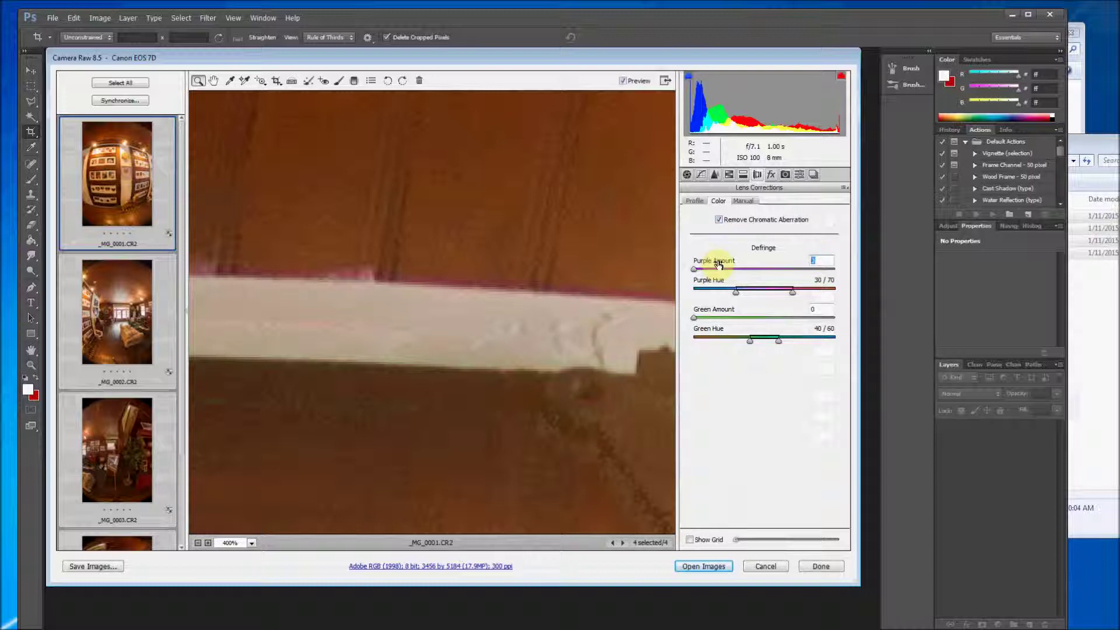
- Zoom the preview out until the whole fisheye image of _MG_0001.CR2 is visible
{"action": "left_click", "coordinate": [365, 346], "text": "alt"}
{"action": "left_click", "coordinate": [364, 346], "text": "alt"}
{"action": "left_click", "coordinate": [366, 345], "text": "alt"}
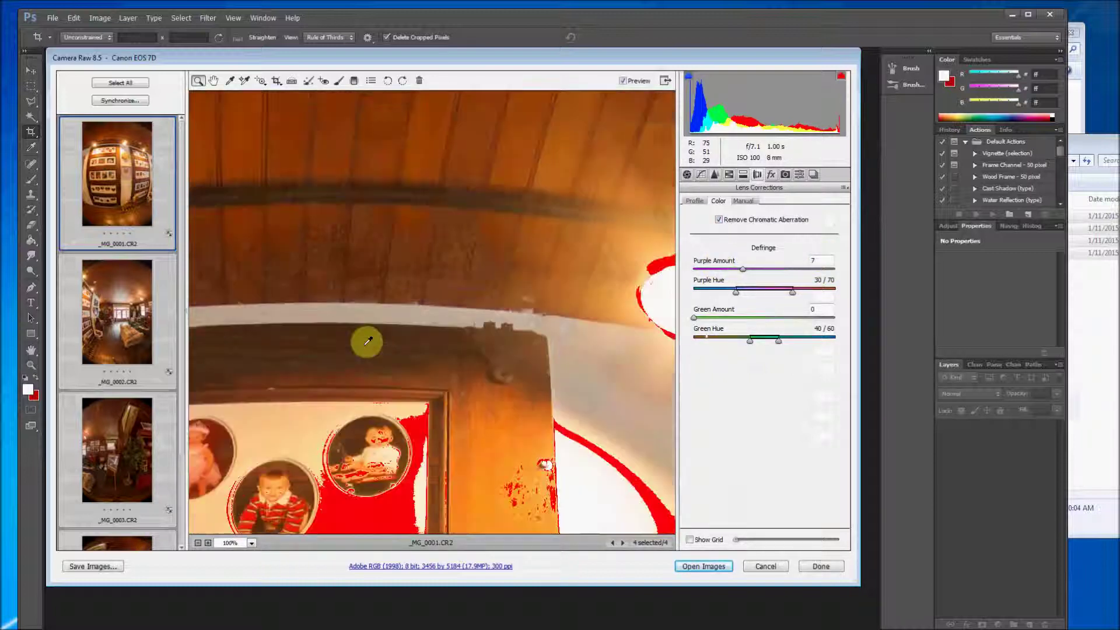
{"action": "left_click", "coordinate": [367, 341], "text": "alt"}
{"action": "left_click", "coordinate": [368, 342], "text": "alt"}
{"action": "left_click", "coordinate": [368, 341], "text": "alt"}
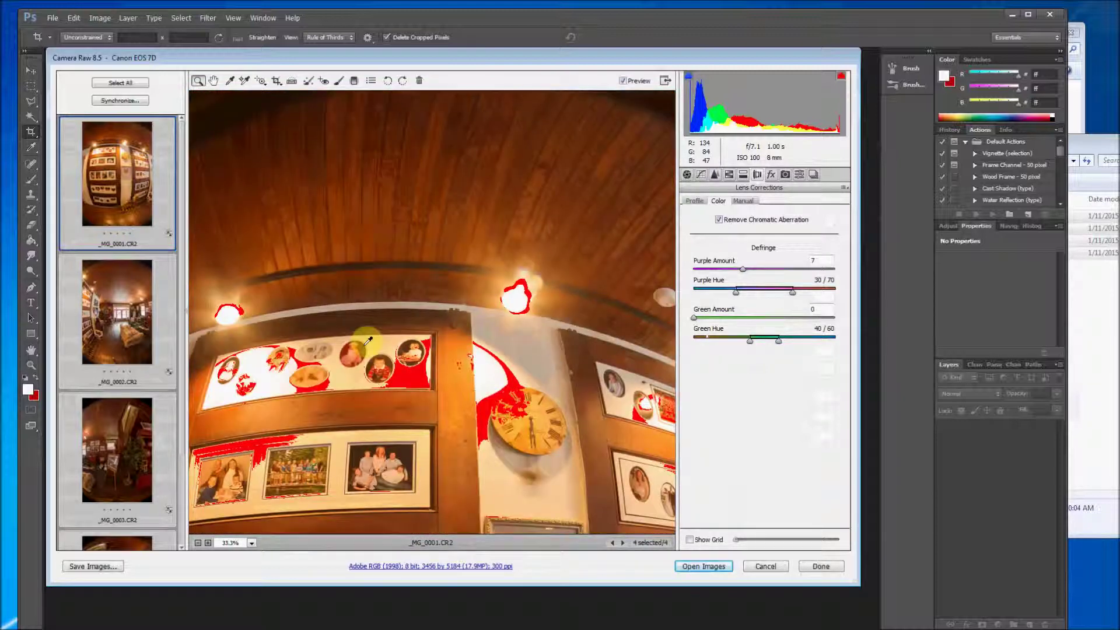
{"action": "left_click", "coordinate": [367, 341], "text": "alt"}
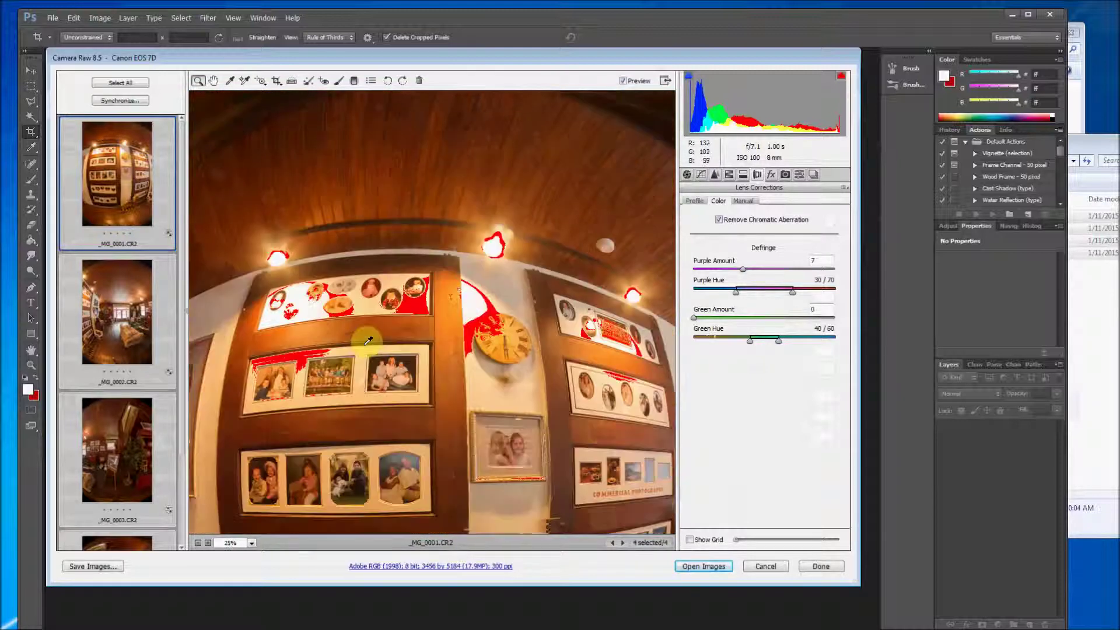
{"action": "left_click", "coordinate": [488, 253], "text": "alt"}
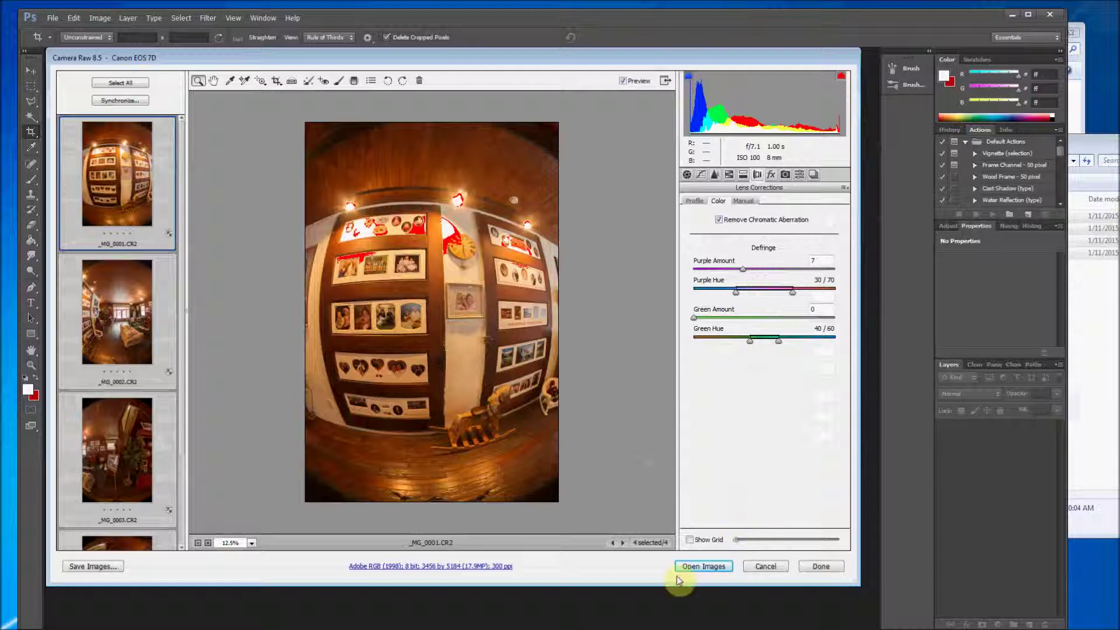
- Save the four images as .tif files with the name prefix test_pano
{"action": "left_click", "coordinate": [93, 566]}
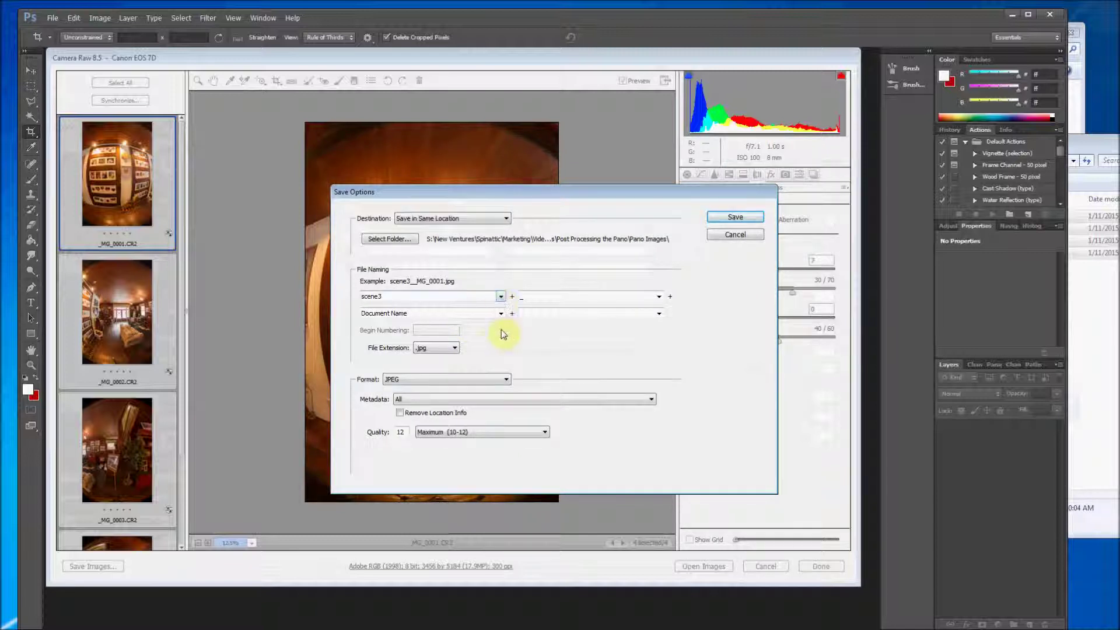
{"action": "left_click", "coordinate": [455, 348]}
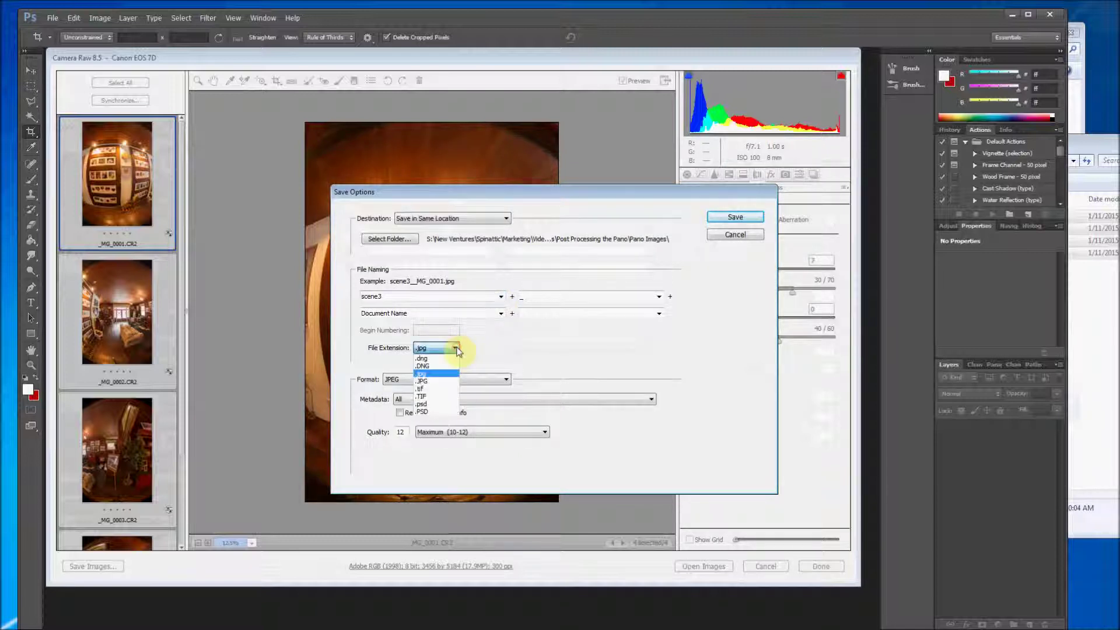
{"action": "left_click", "coordinate": [431, 390]}
{"action": "double_click", "coordinate": [398, 294]}
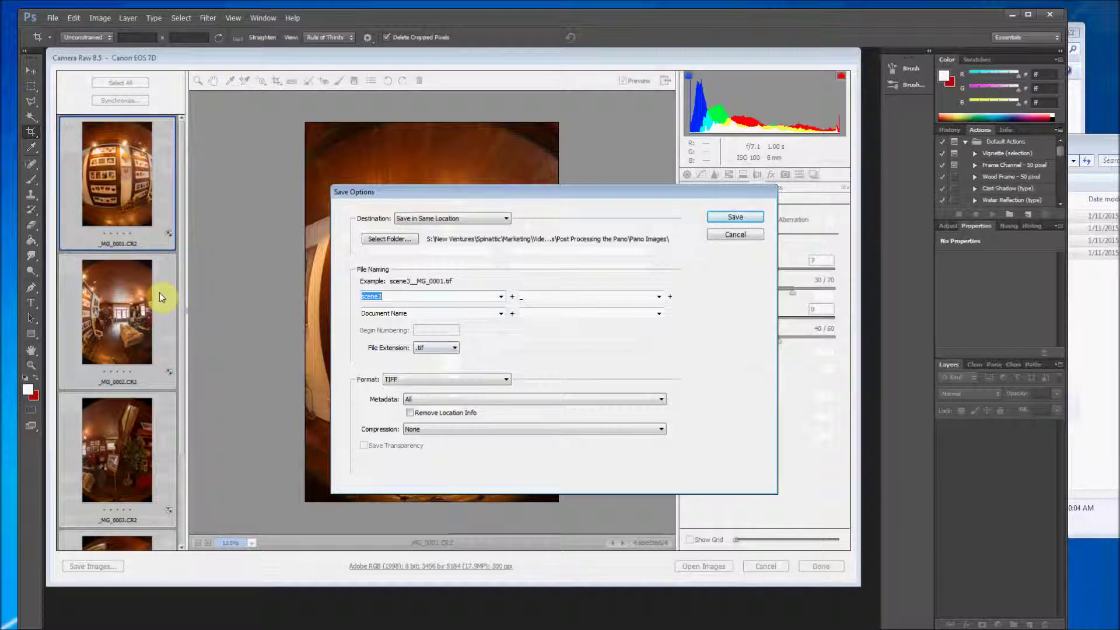
{"action": "type", "text": "test_pano"}
{"action": "left_click", "coordinate": [735, 217]}
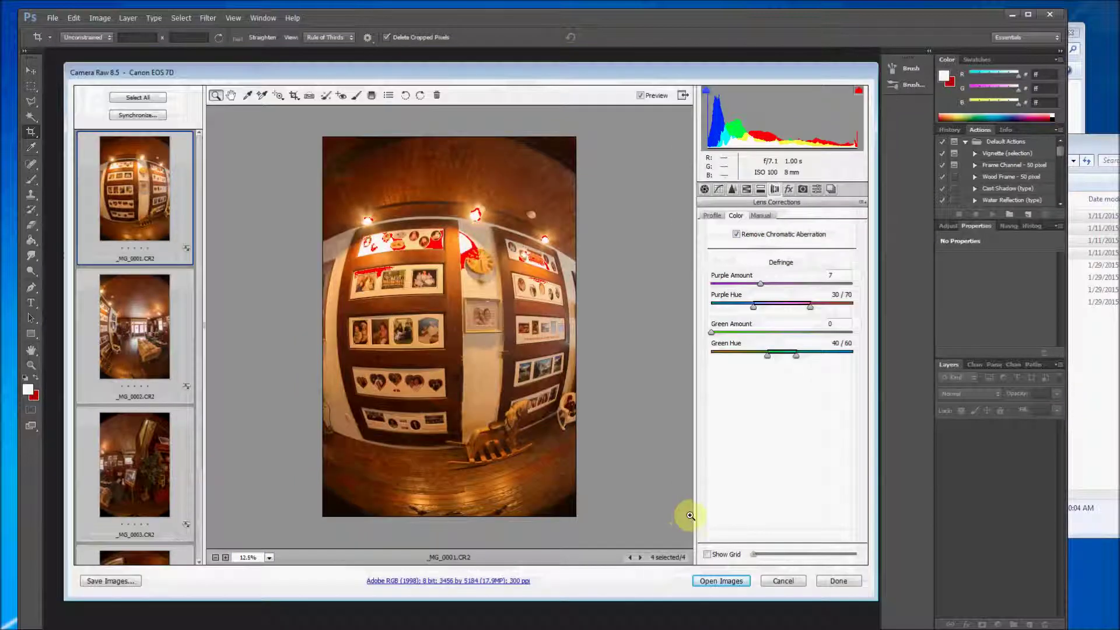
- Close Camera Raw and begin adding images to a new untitled PTGui project
{"action": "left_click", "coordinate": [837, 582]}
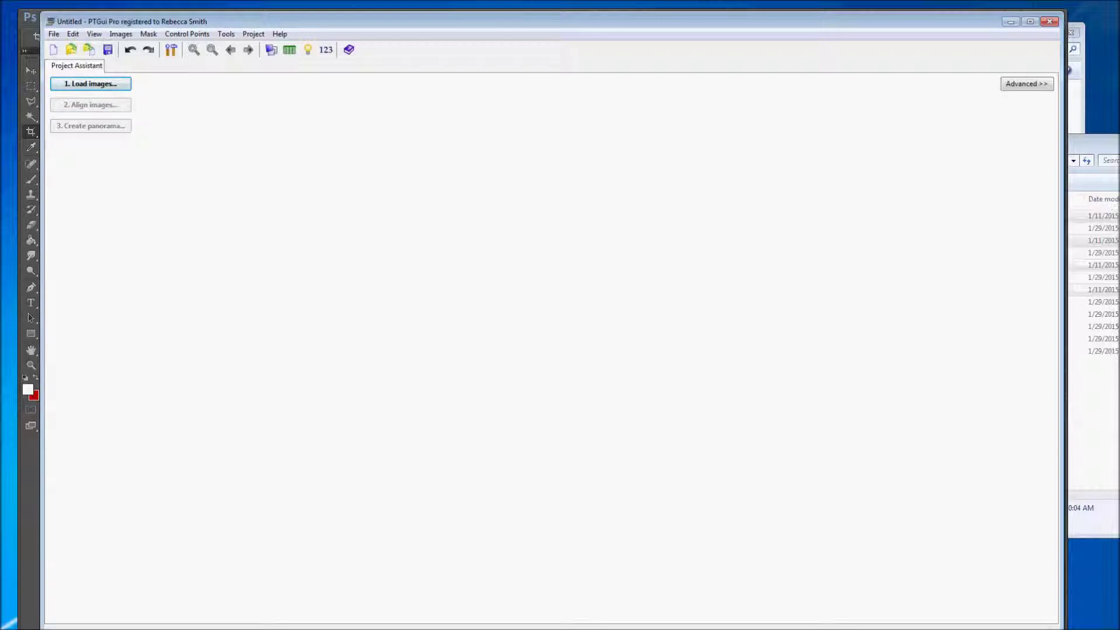
{"action": "left_click_drag", "start_coordinate": [493, 24], "coordinate": [471, 22]}
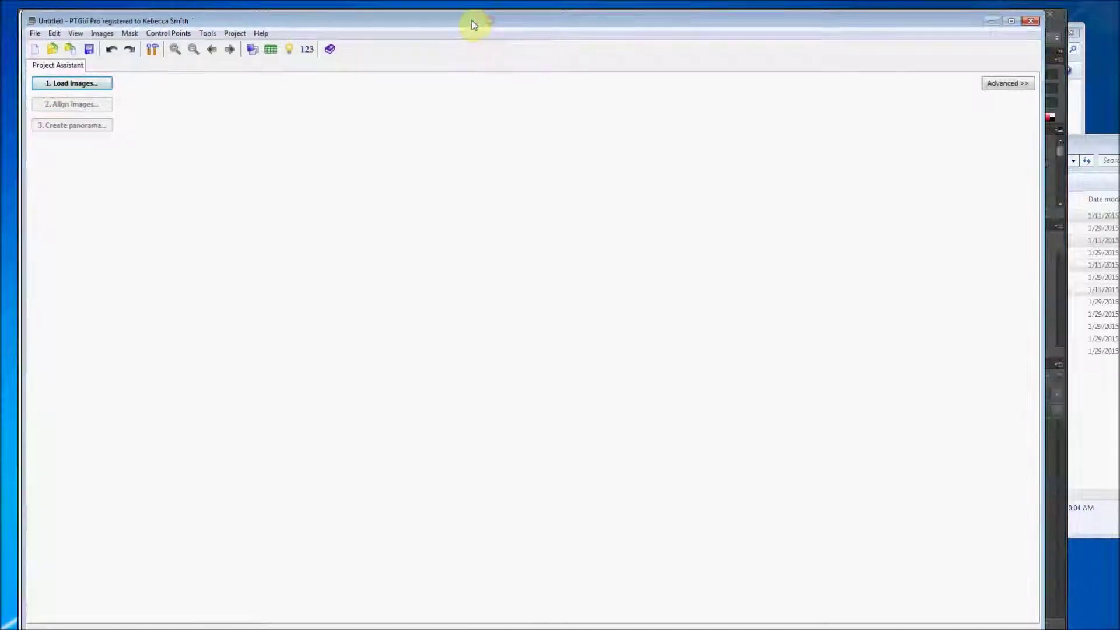
{"action": "left_click", "coordinate": [68, 85]}
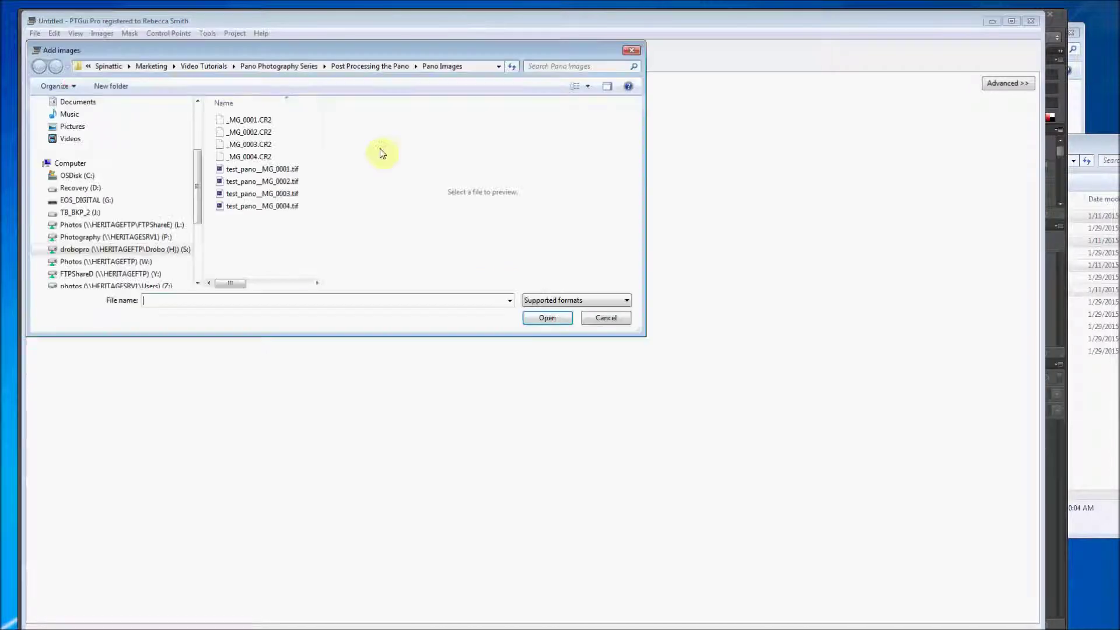
- Load test_pano__MG_0001.tif through test_pano__MG_0004.tif into the project
{"action": "left_click", "coordinate": [243, 171]}
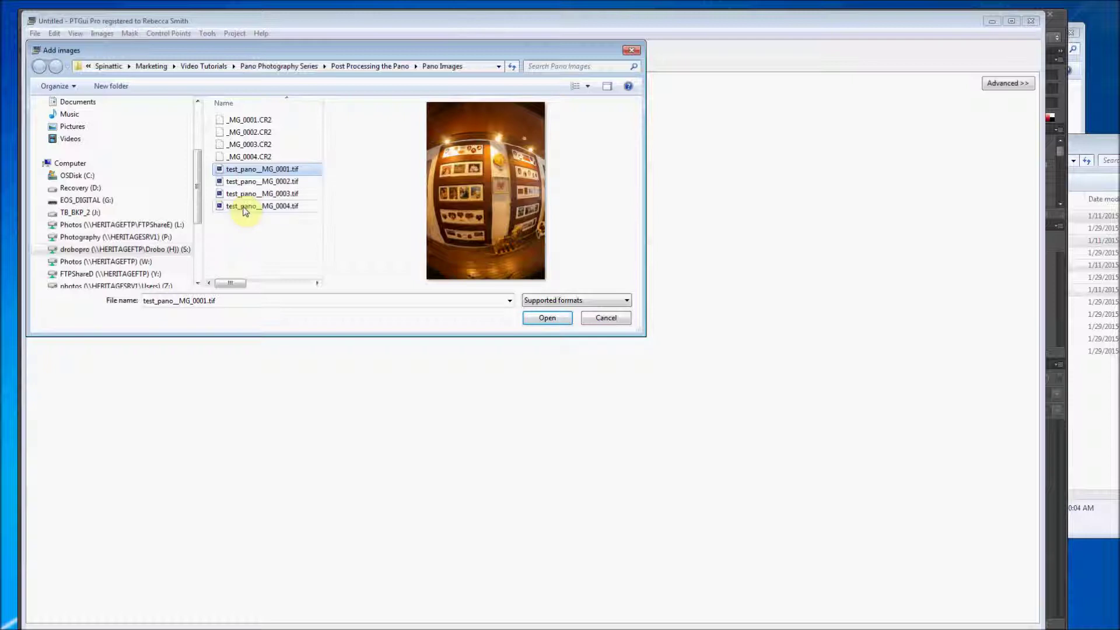
{"action": "left_click", "coordinate": [244, 207], "text": "shift"}
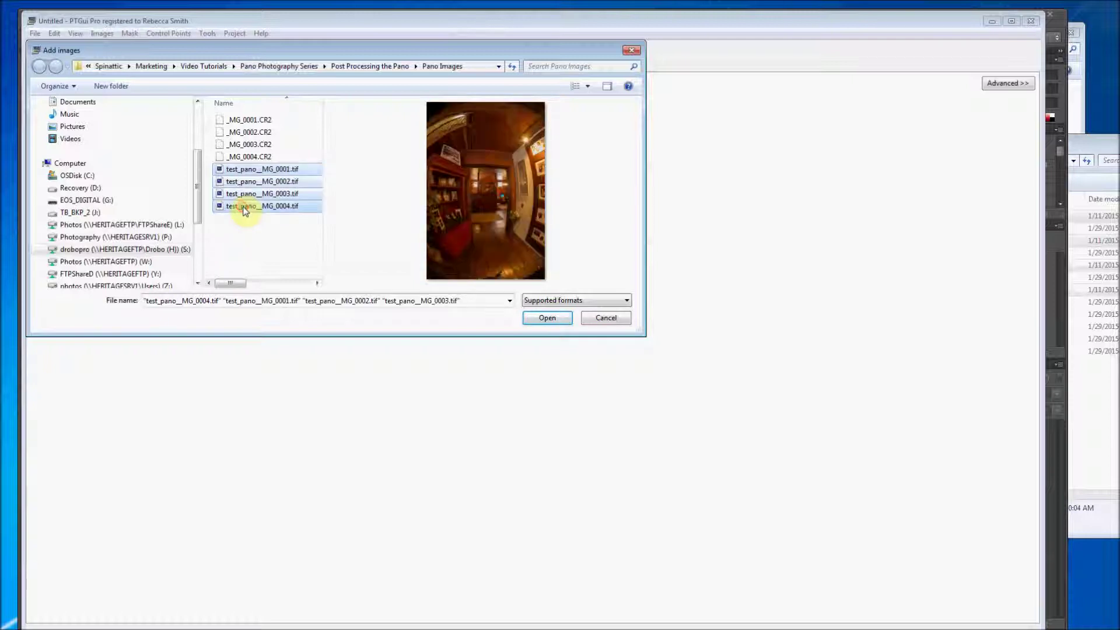
{"action": "left_click", "coordinate": [548, 319]}
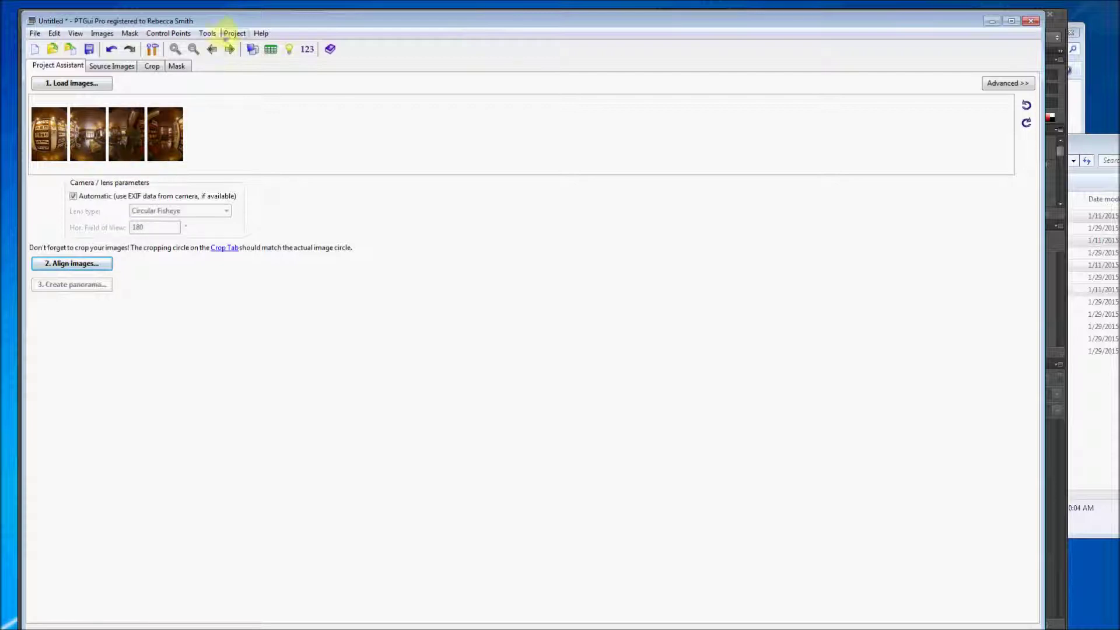
{"action": "left_click_drag", "start_coordinate": [213, 19], "coordinate": [284, 83]}
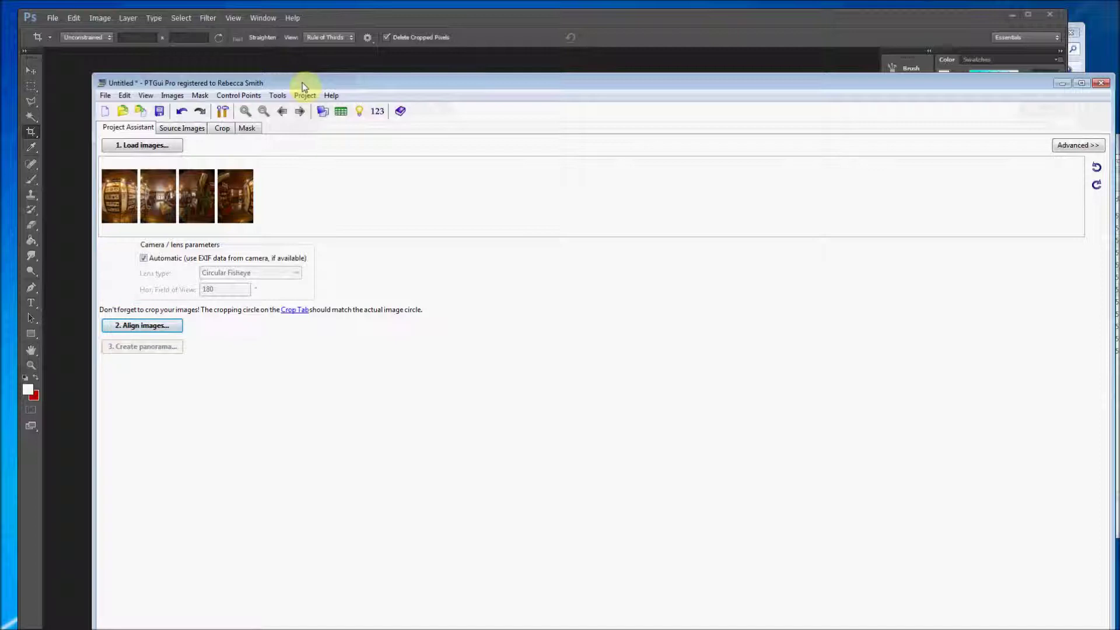
{"action": "left_click", "coordinate": [143, 258]}
{"action": "left_click_drag", "start_coordinate": [320, 82], "coordinate": [286, 76]}
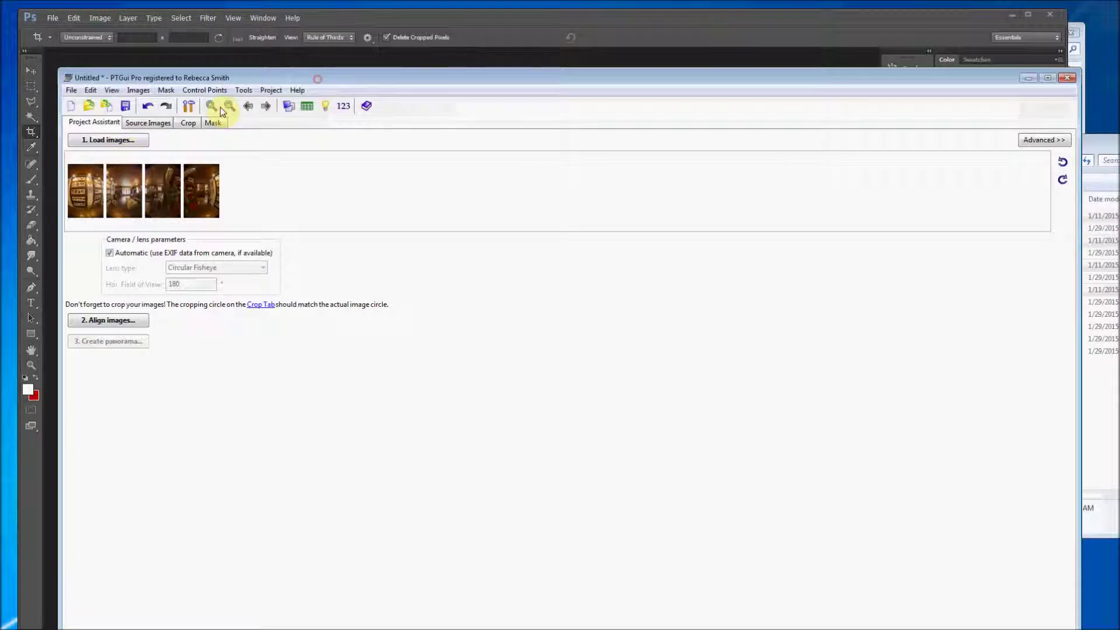
- Align the four images and position the Panorama Editor so the project tabs stay visible
{"action": "left_click", "coordinate": [110, 322]}
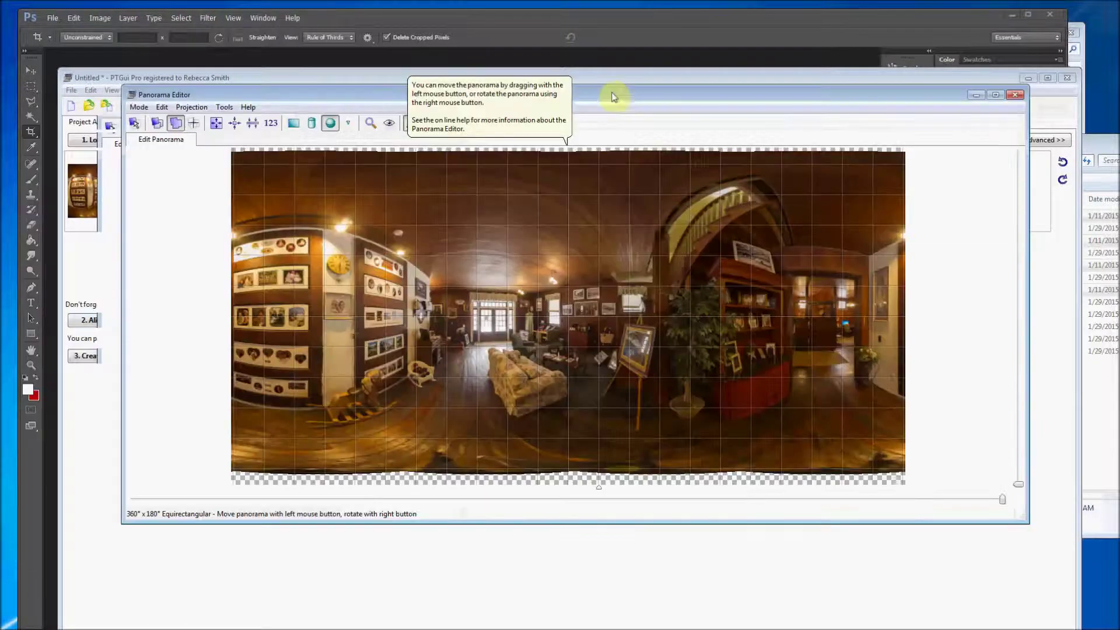
{"action": "left_click_drag", "start_coordinate": [610, 95], "coordinate": [549, 114]}
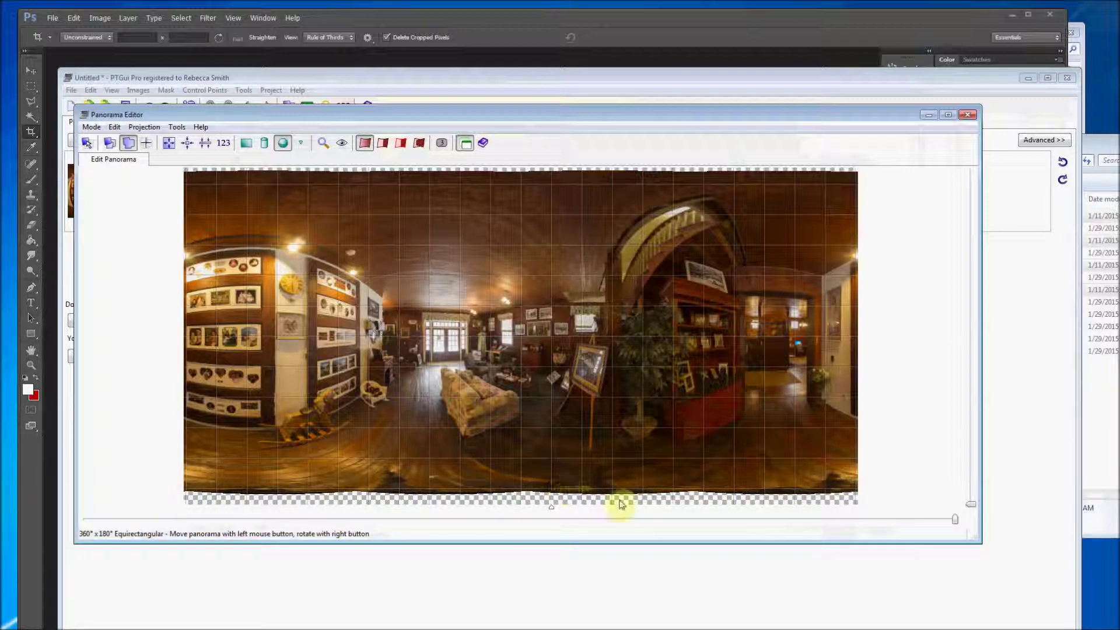
{"action": "left_click_drag", "start_coordinate": [345, 114], "coordinate": [342, 103]}
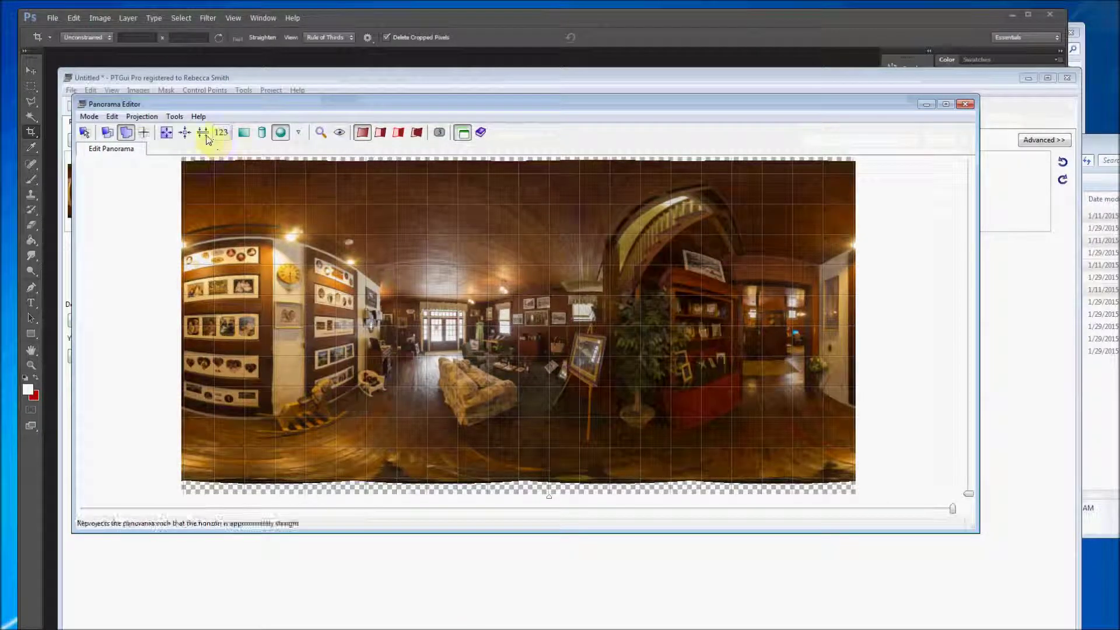
{"action": "left_click_drag", "start_coordinate": [219, 104], "coordinate": [259, 106]}
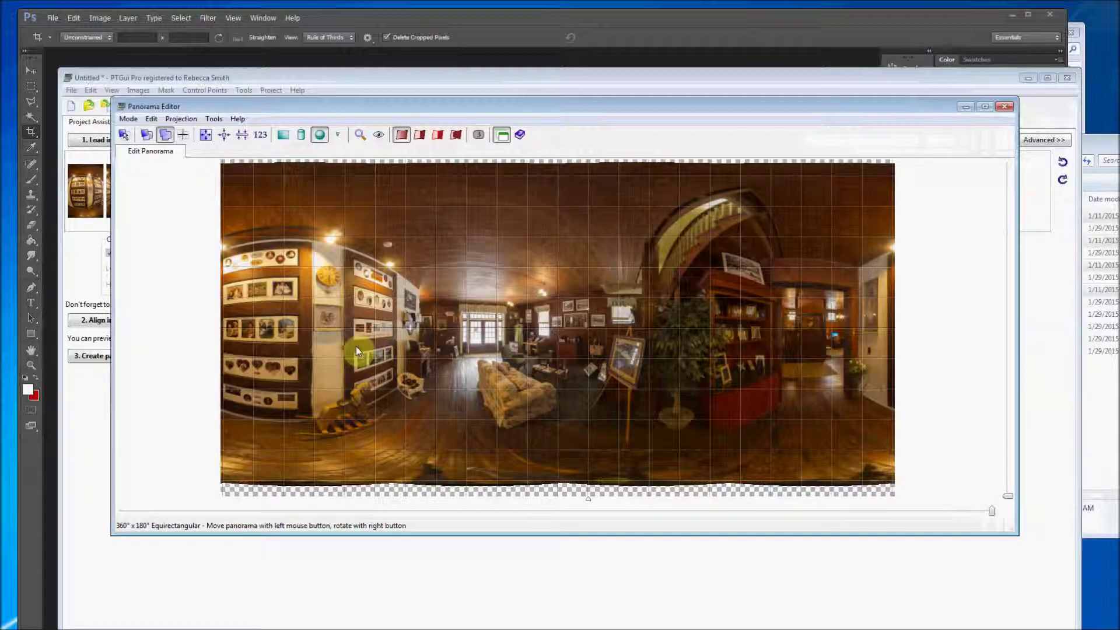
{"action": "left_click_drag", "start_coordinate": [393, 107], "coordinate": [356, 205]}
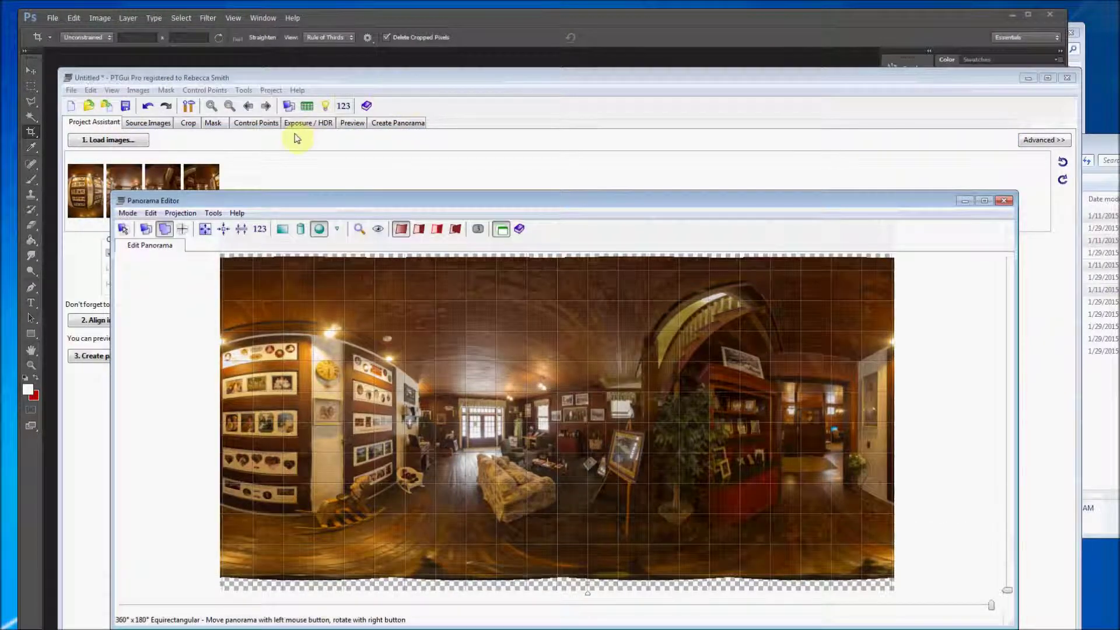
- On the Optimizer tab, set lens distortion minimisation to Heavy + lens shift
{"action": "left_click", "coordinate": [1045, 141]}
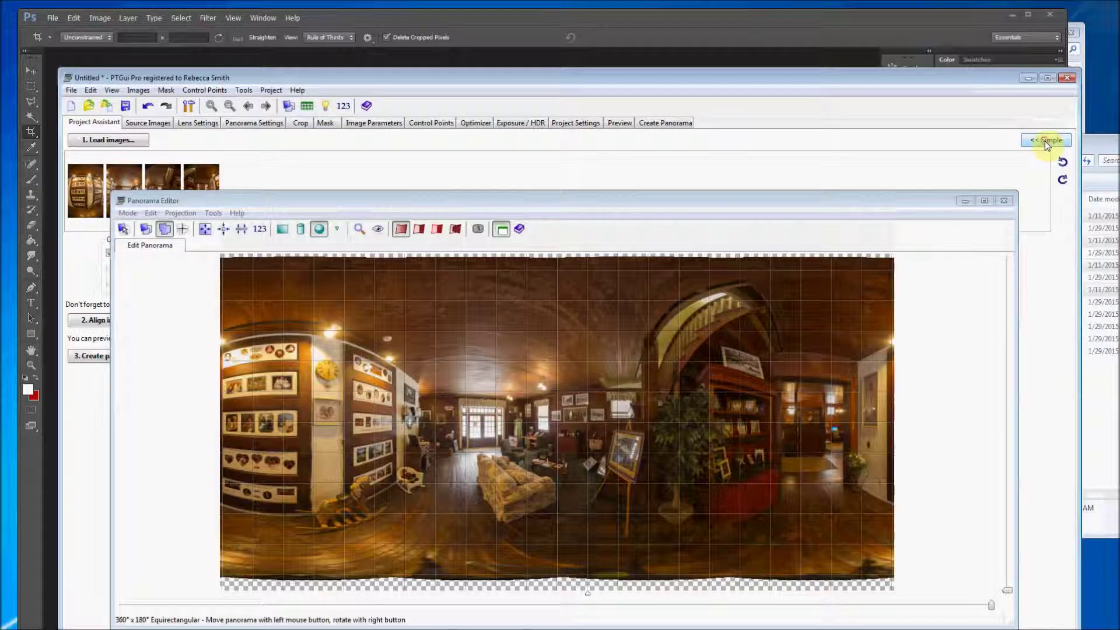
{"action": "left_click", "coordinate": [476, 121]}
{"action": "left_click", "coordinate": [218, 192]}
{"action": "left_click_drag", "start_coordinate": [219, 192], "coordinate": [236, 297]}
{"action": "left_click", "coordinate": [183, 220]}
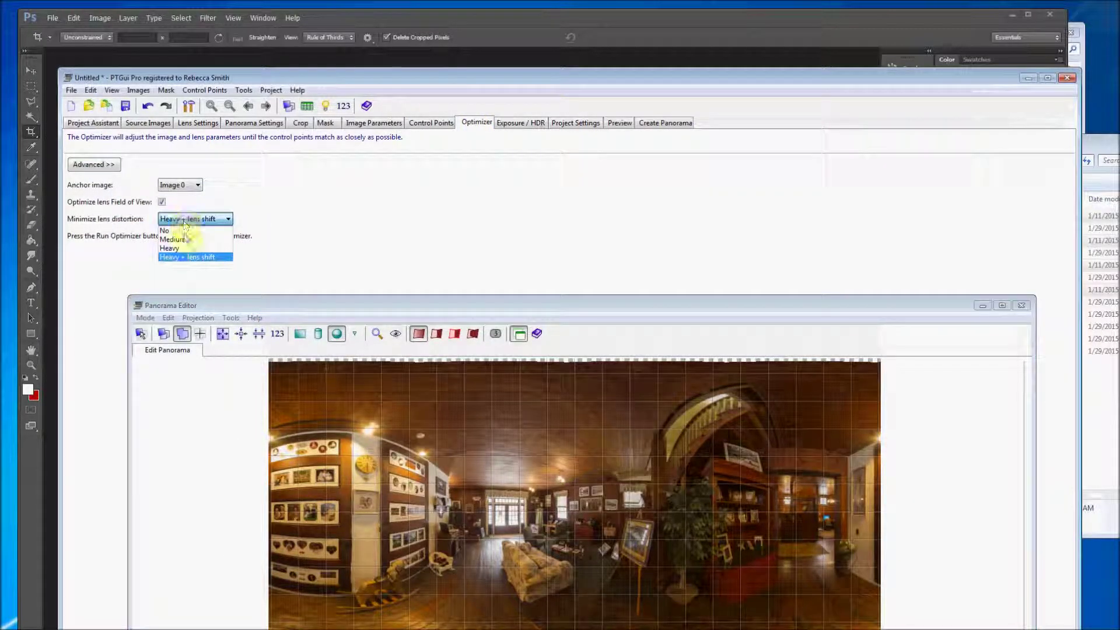
{"action": "left_click", "coordinate": [186, 257]}
{"action": "left_click_drag", "start_coordinate": [362, 306], "coordinate": [388, 108]}
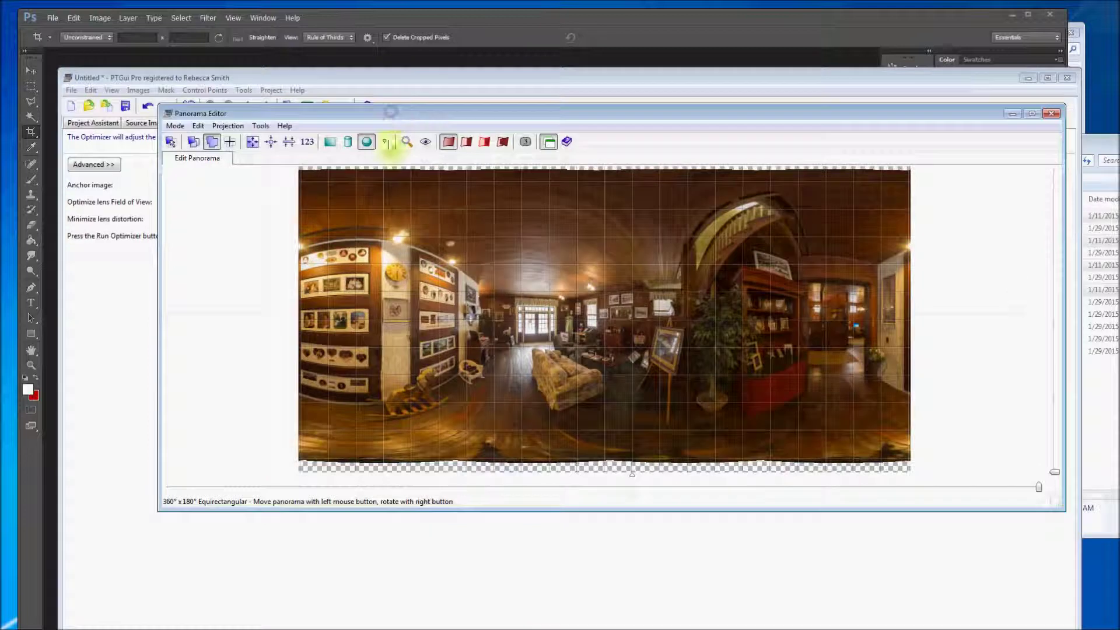
{"action": "left_click_drag", "start_coordinate": [322, 76], "coordinate": [307, 9]}
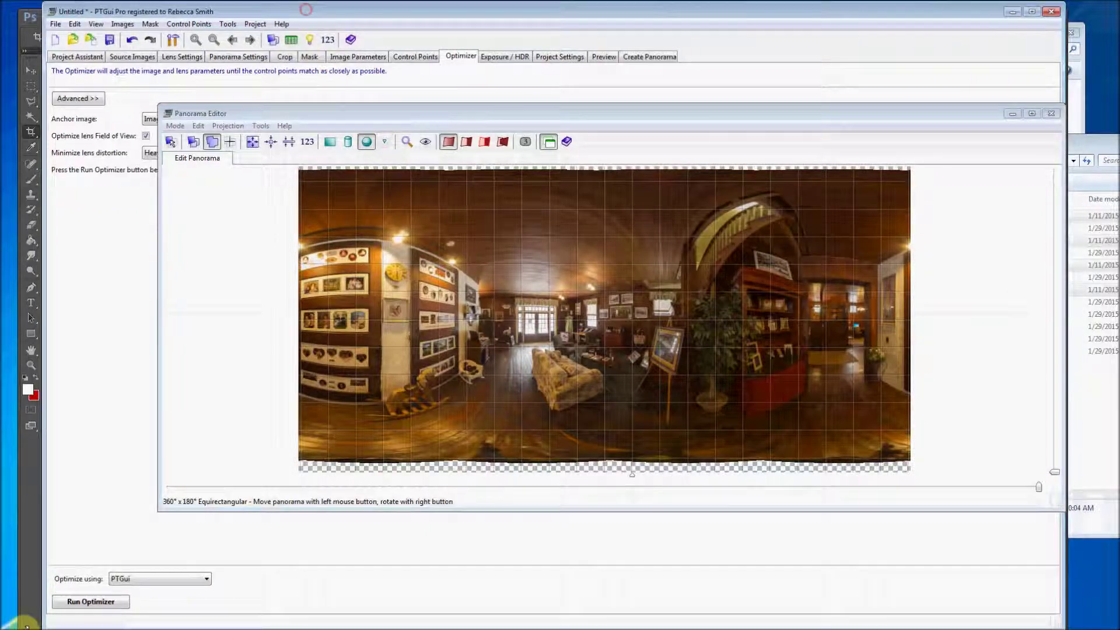
- Run the PTGui optimizer and accept the very good 0.705883 average control point distance
{"action": "left_click", "coordinate": [169, 586]}
{"action": "left_click", "coordinate": [159, 588]}
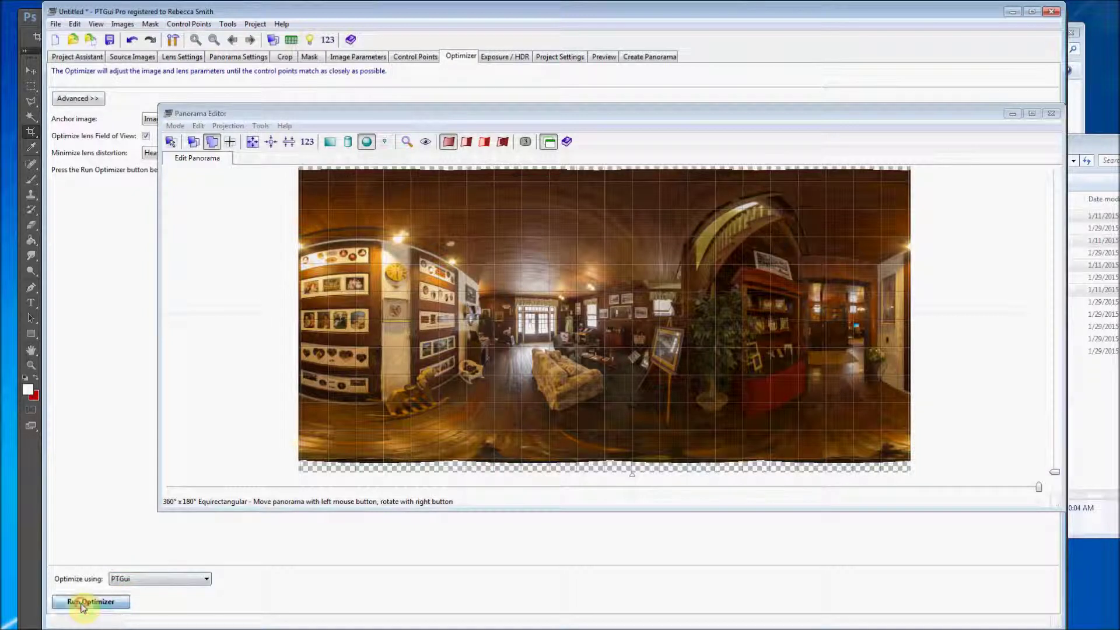
{"action": "left_click", "coordinate": [82, 603]}
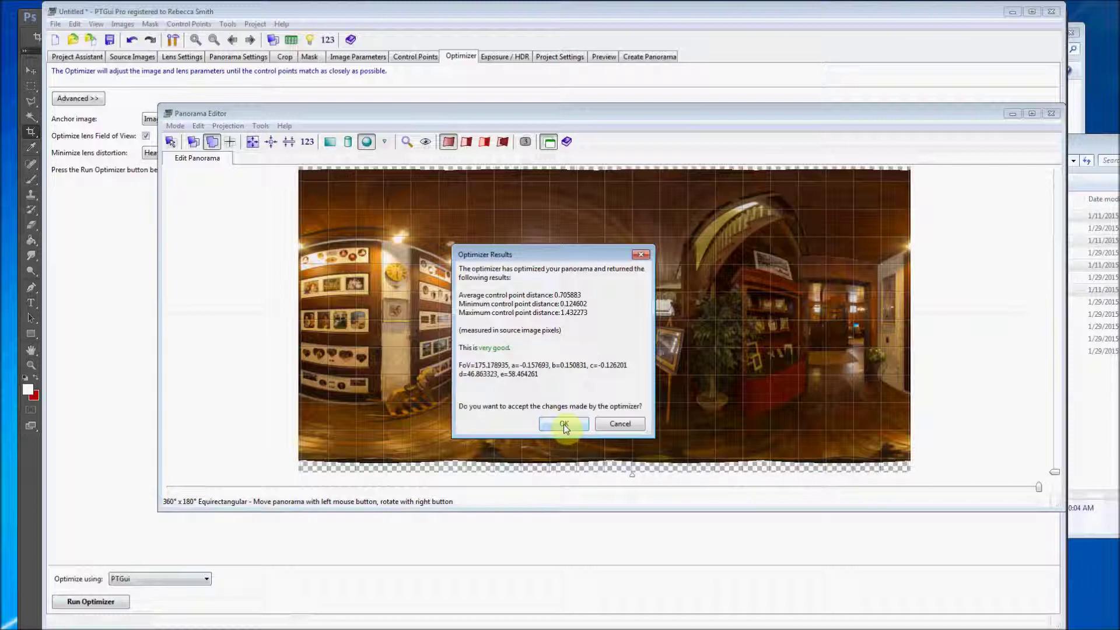
{"action": "left_click", "coordinate": [564, 424]}
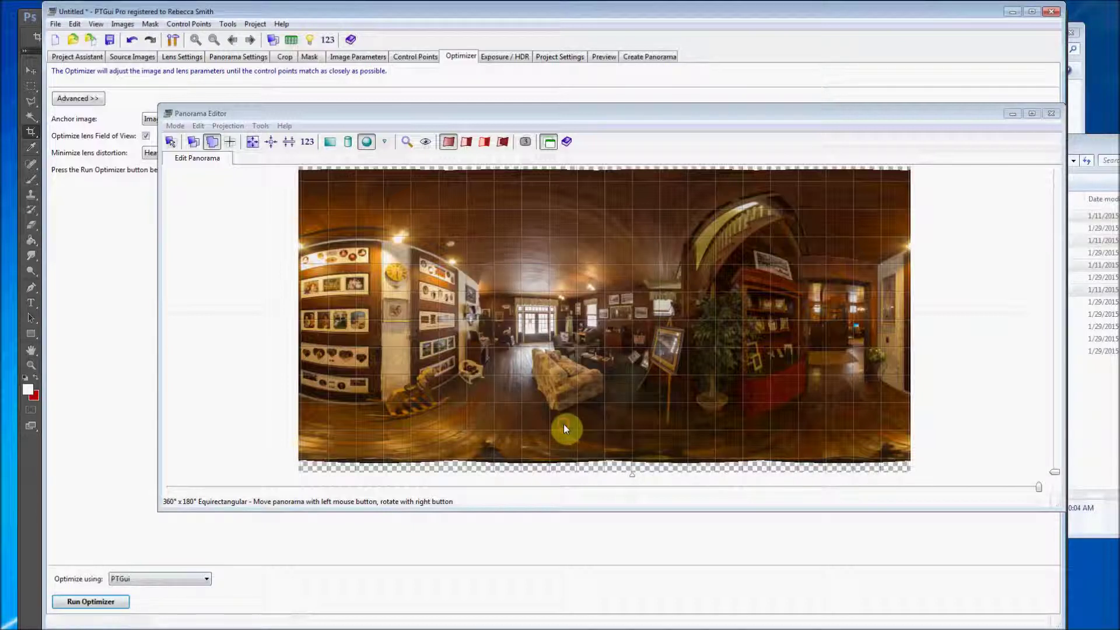
- Close the Panorama Editor and show the Preview page with its 5000 × 2500 JPEG preview settings
{"action": "left_click_drag", "start_coordinate": [493, 104], "coordinate": [486, 102]}
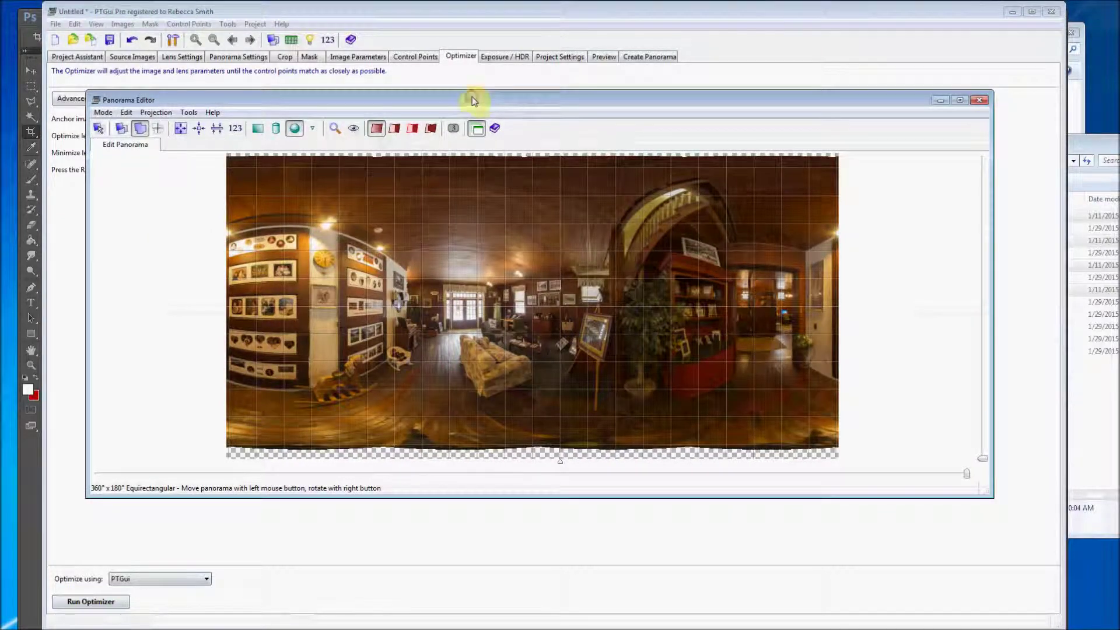
{"action": "left_click_drag", "start_coordinate": [471, 100], "coordinate": [476, 134]}
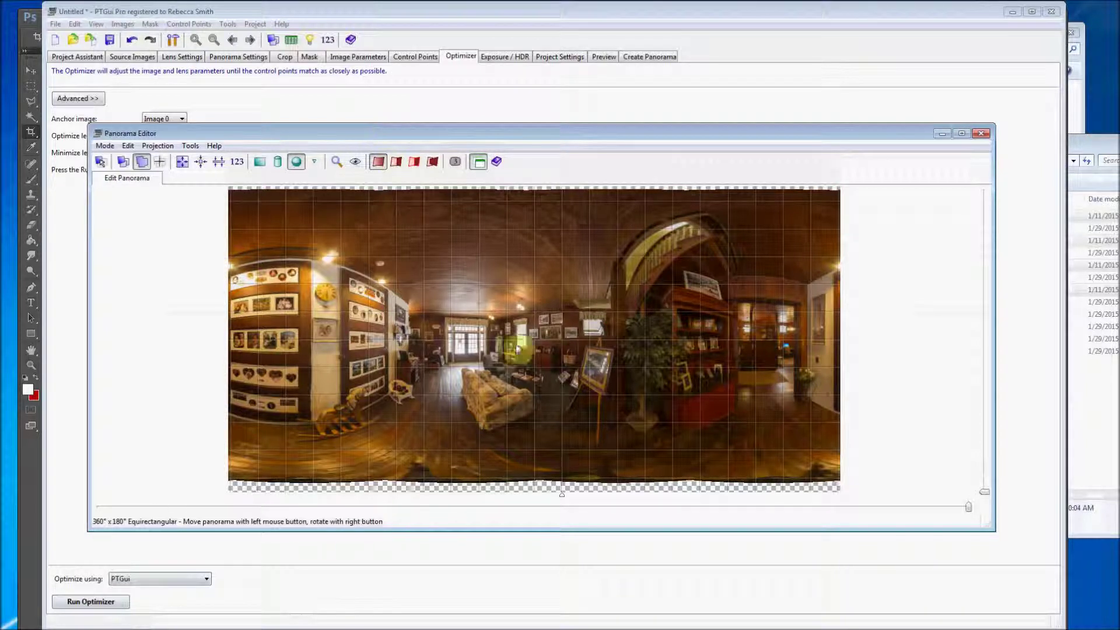
{"action": "left_click_drag", "start_coordinate": [454, 134], "coordinate": [433, 122]}
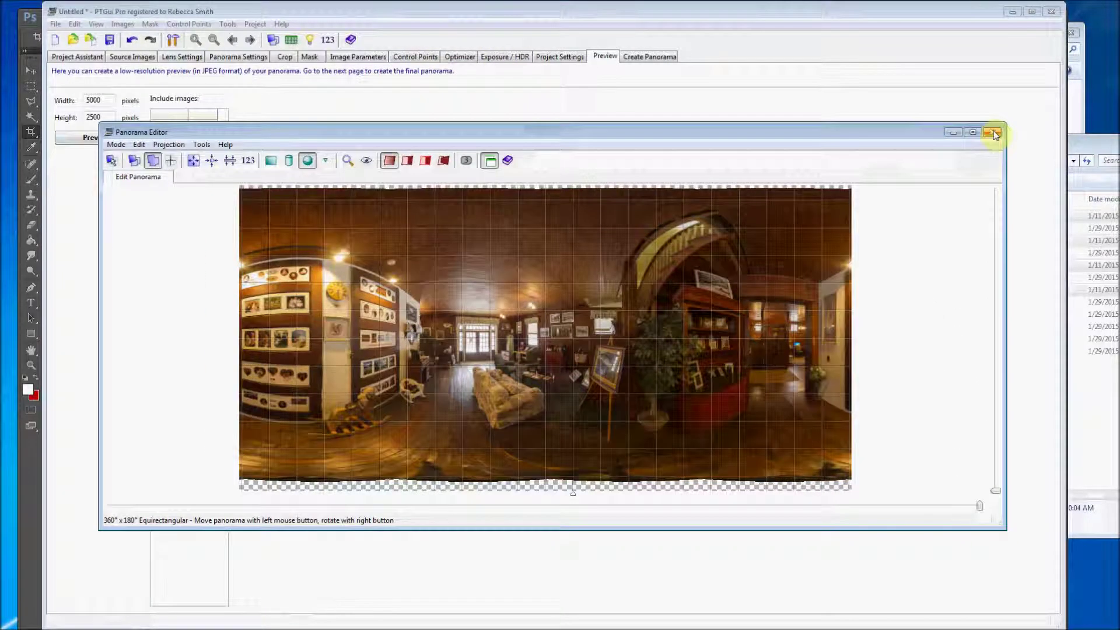
{"action": "left_click", "coordinate": [992, 131]}
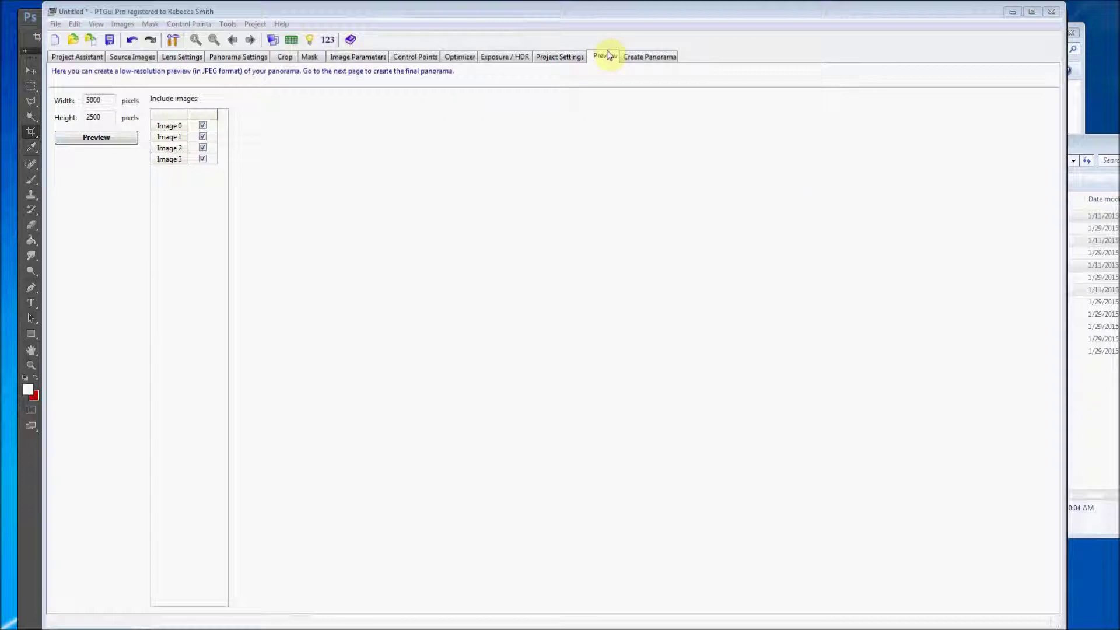
- Set the final panorama to a 10000 × 5000 TIFF and send it to the Batch Stitcher
{"action": "left_click", "coordinate": [650, 56]}
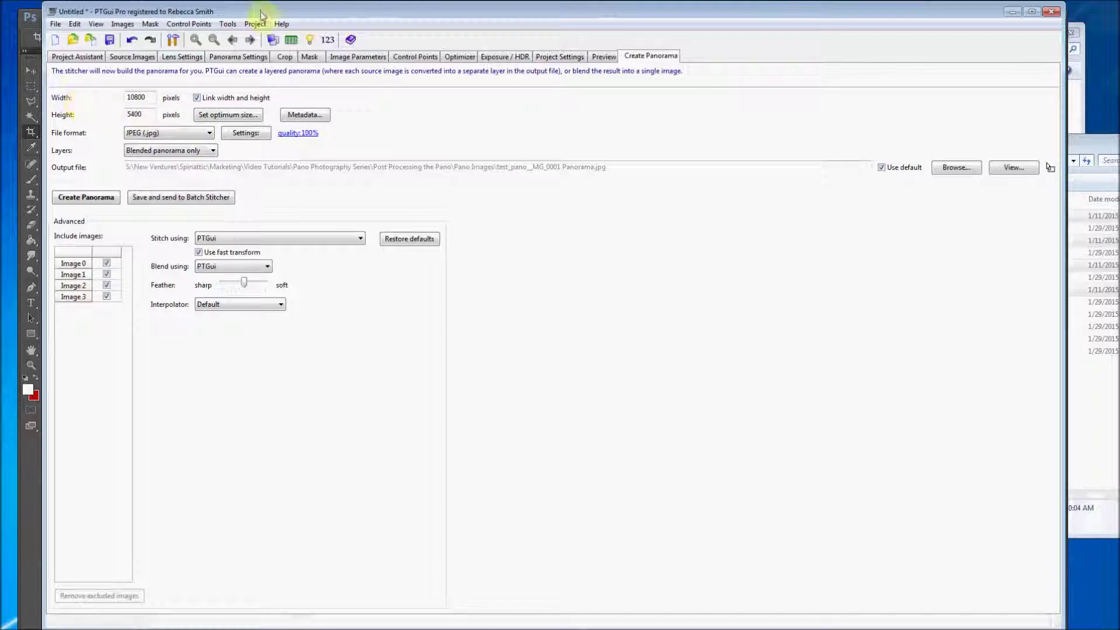
{"action": "left_click_drag", "start_coordinate": [257, 15], "coordinate": [245, 21]}
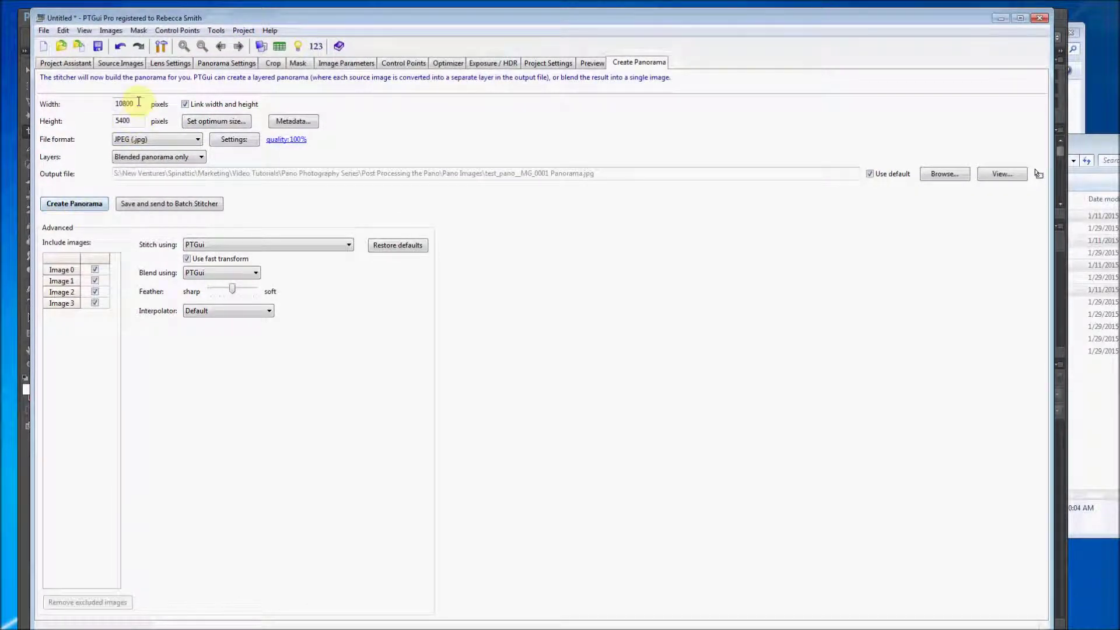
{"action": "left_click", "coordinate": [154, 142]}
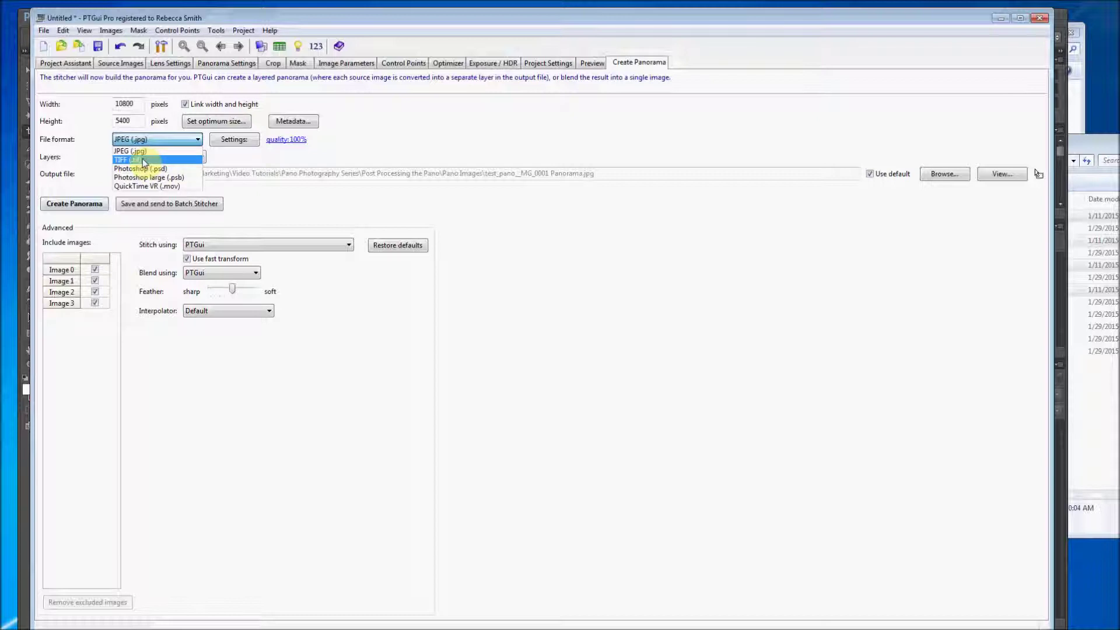
{"action": "left_click", "coordinate": [144, 161]}
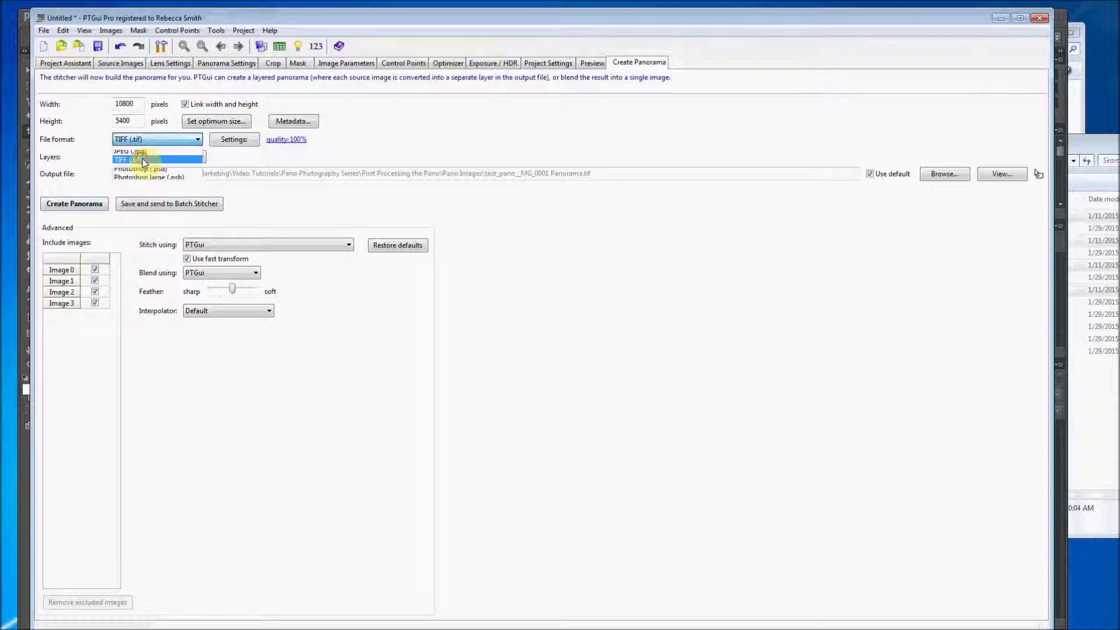
{"action": "double_click", "coordinate": [143, 104]}
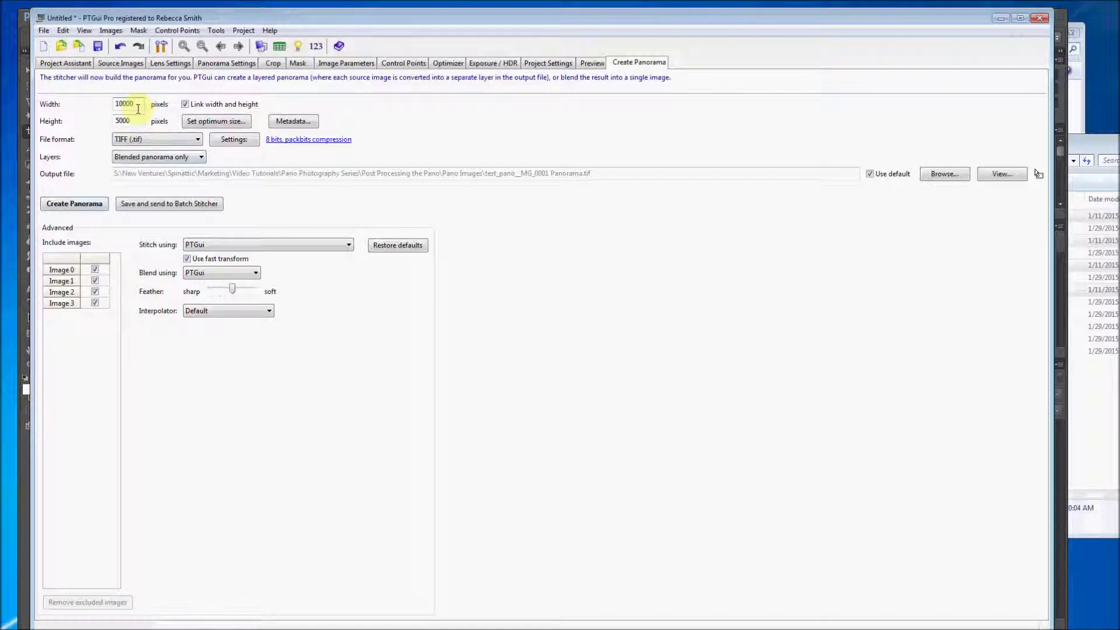
{"action": "left_click", "coordinate": [149, 205]}
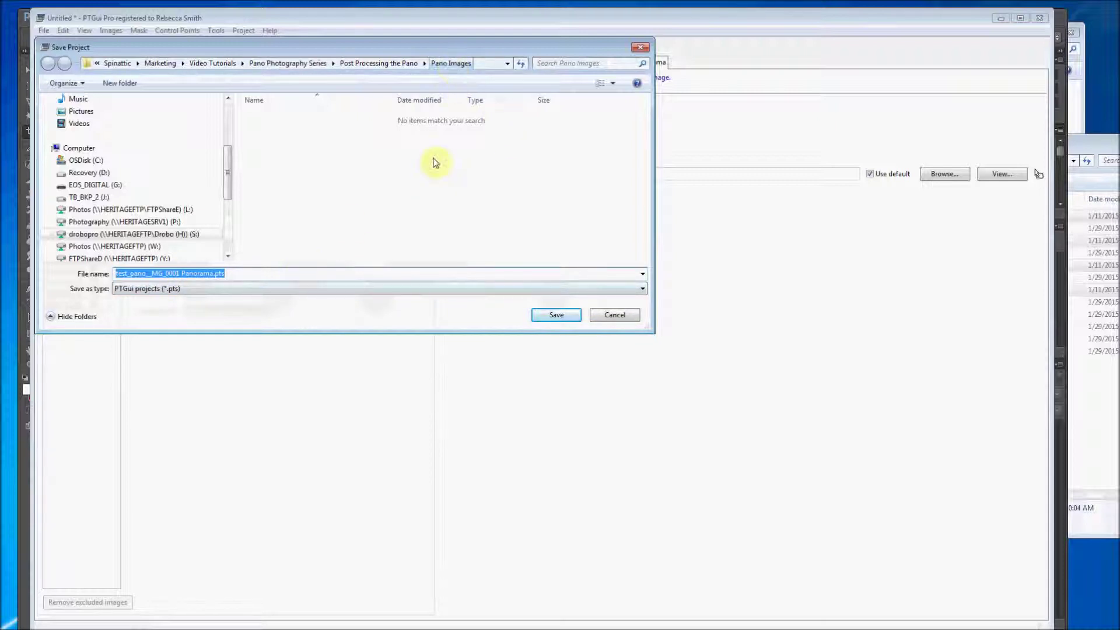
- Save the project as test_pano__MG_0001 Panorama.pts, then minimize the Batch Stitcher and PTGui
{"action": "left_click", "coordinate": [556, 318]}
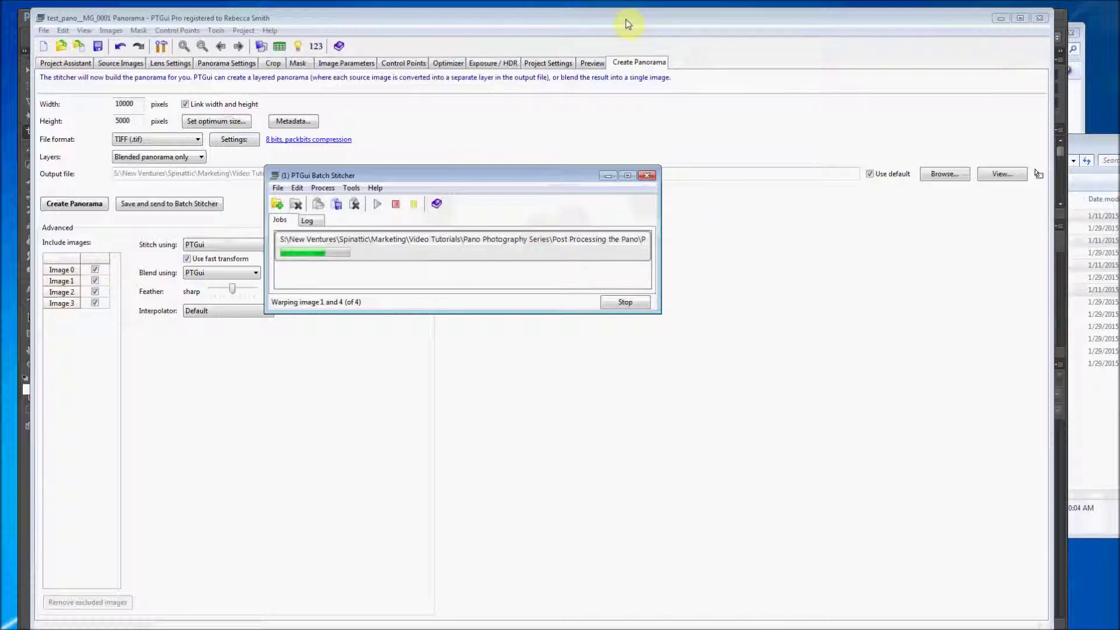
{"action": "left_click", "coordinate": [608, 175]}
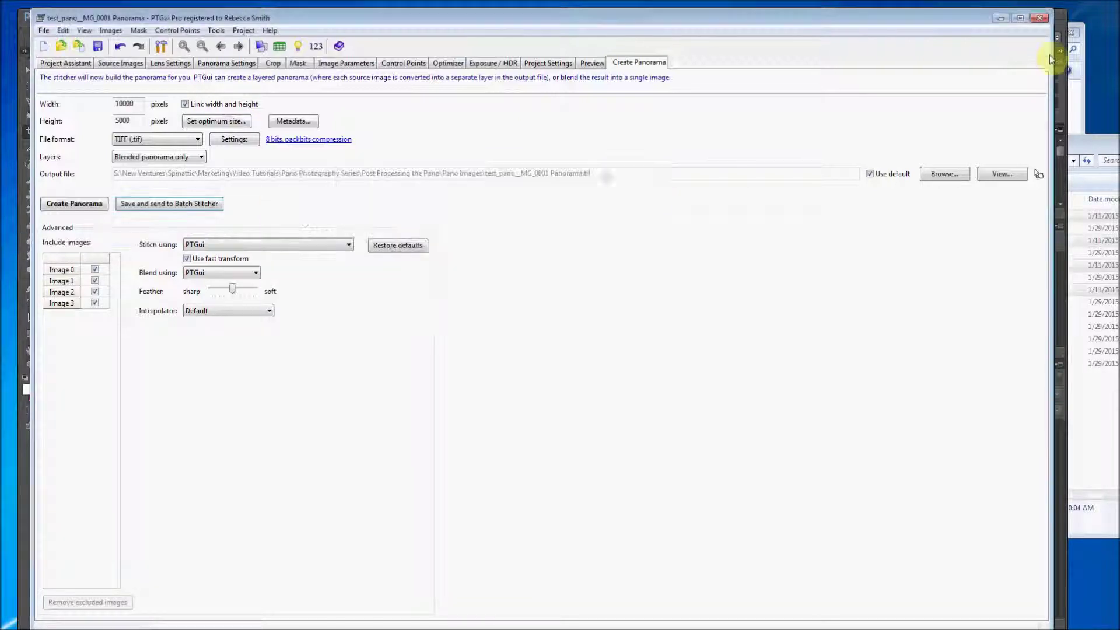
{"action": "left_click", "coordinate": [1002, 18]}
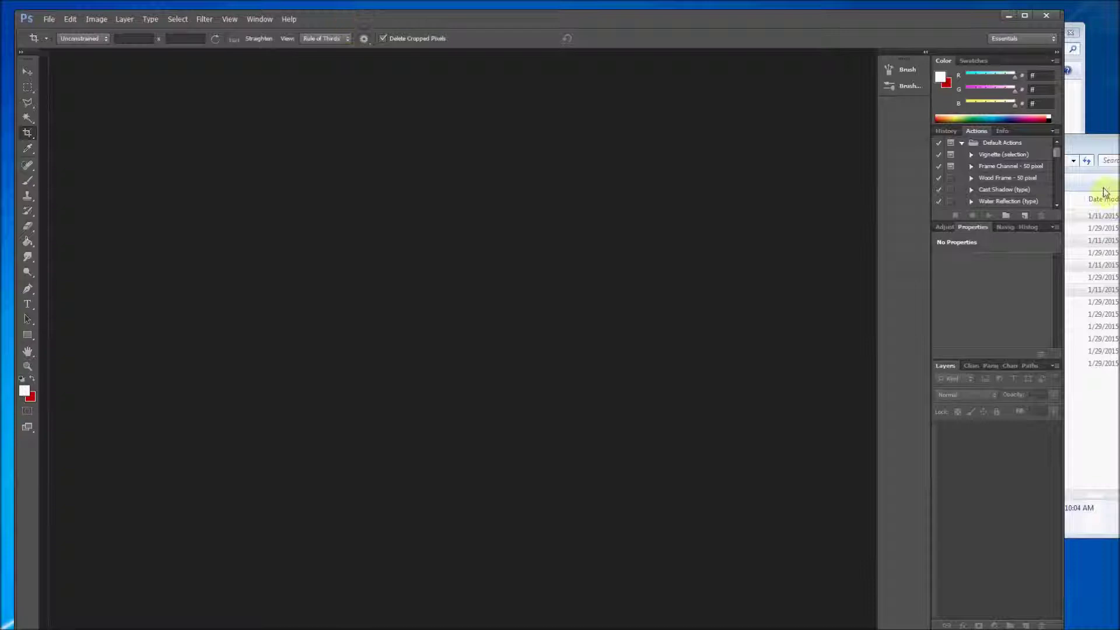
- Center and widen the Pano Images window, selecting the stitched test_pano__MG_0001 Panorama.tif
{"action": "left_click_drag", "start_coordinate": [1086, 147], "coordinate": [384, 103]}
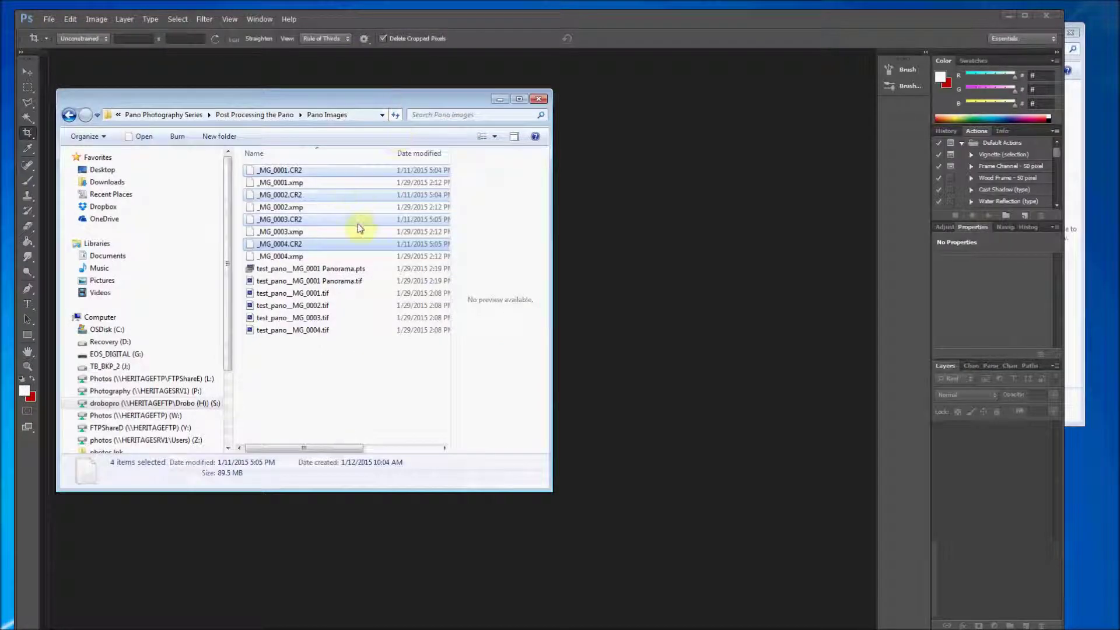
{"action": "left_click", "coordinate": [278, 283]}
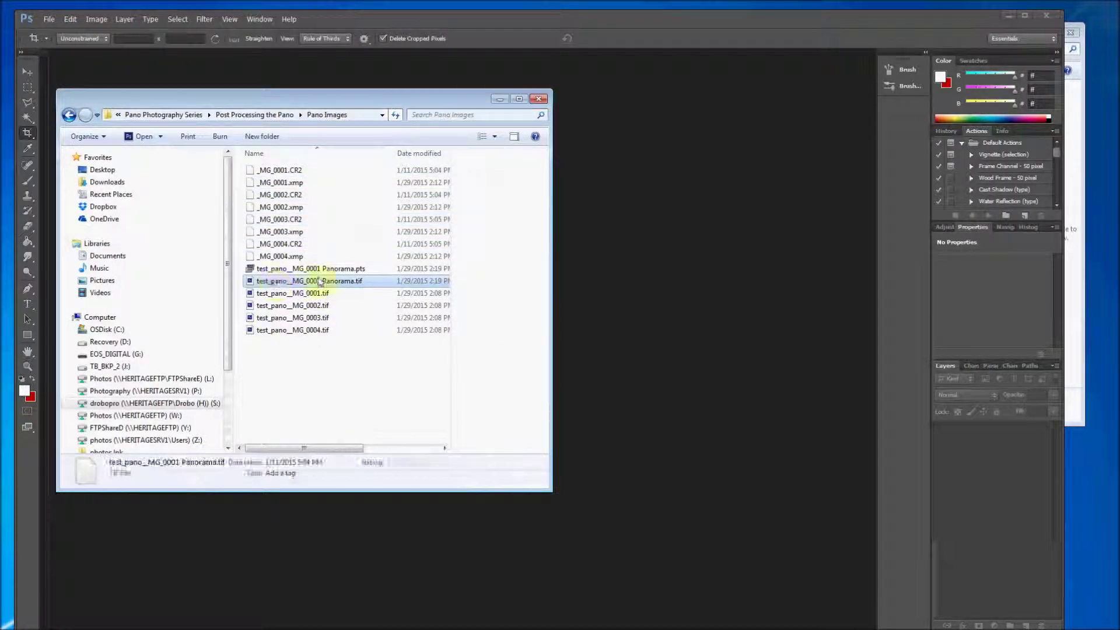
{"action": "left_click_drag", "start_coordinate": [550, 344], "coordinate": [828, 353]}
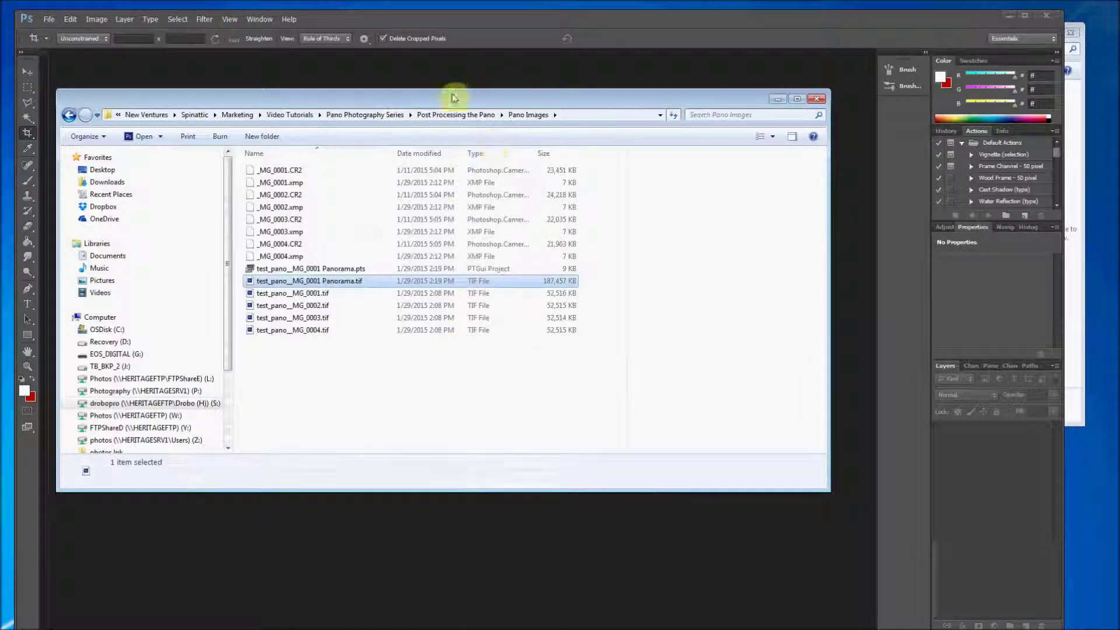
{"action": "left_click_drag", "start_coordinate": [456, 99], "coordinate": [524, 112]}
- Place the krpano folder window beside Pano Images and minimize Photoshop
{"action": "left_click", "coordinate": [985, 28]}
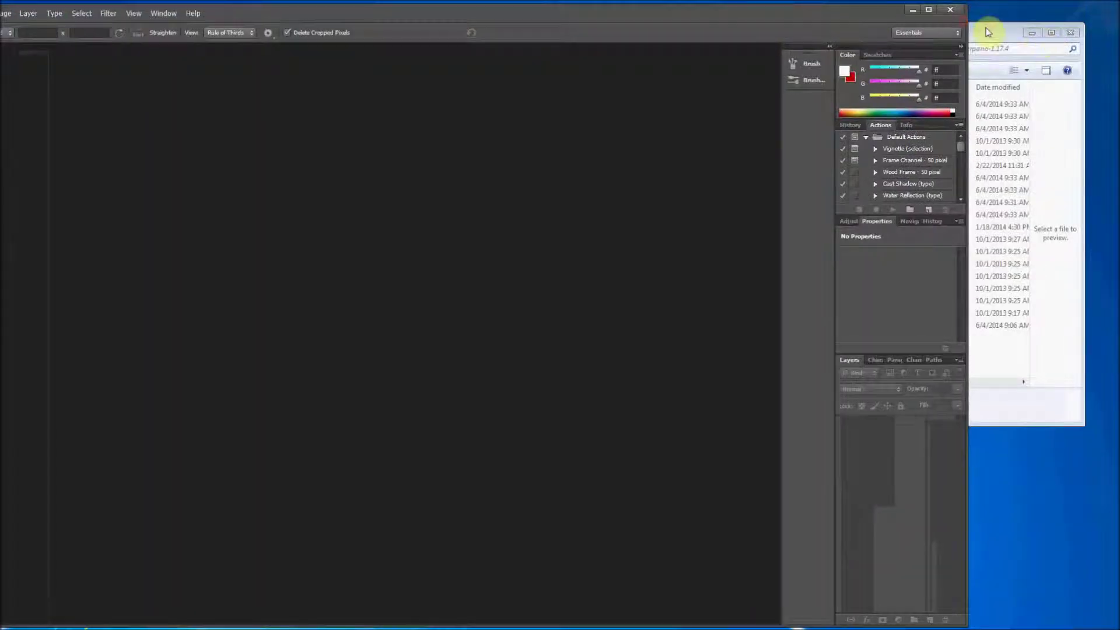
{"action": "left_click_drag", "start_coordinate": [1085, 38], "coordinate": [425, 89]}
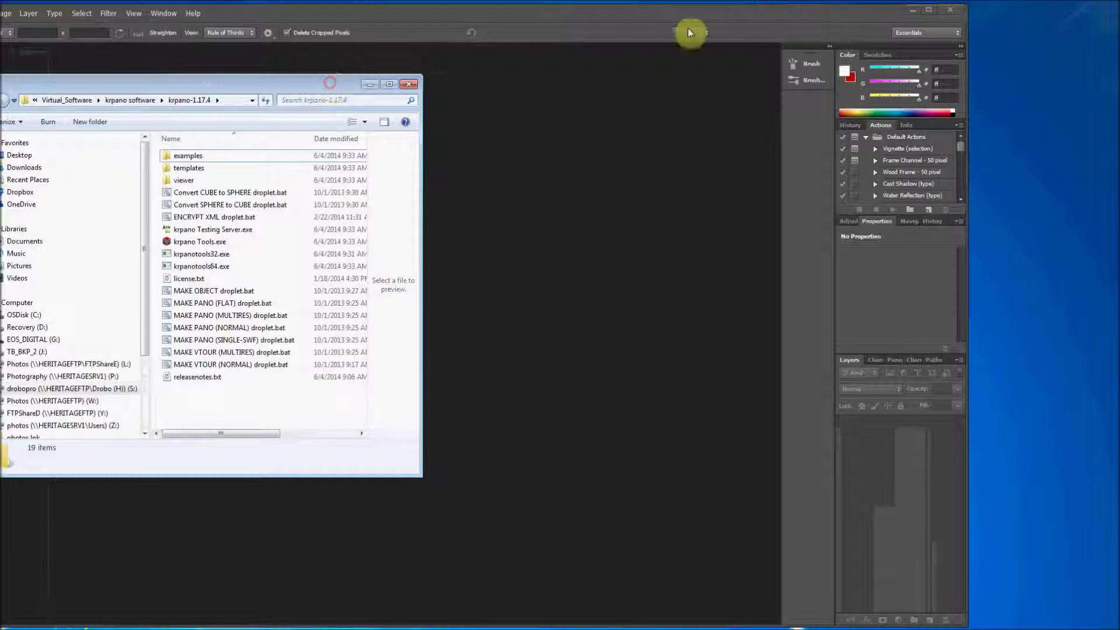
{"action": "left_click", "coordinate": [912, 10]}
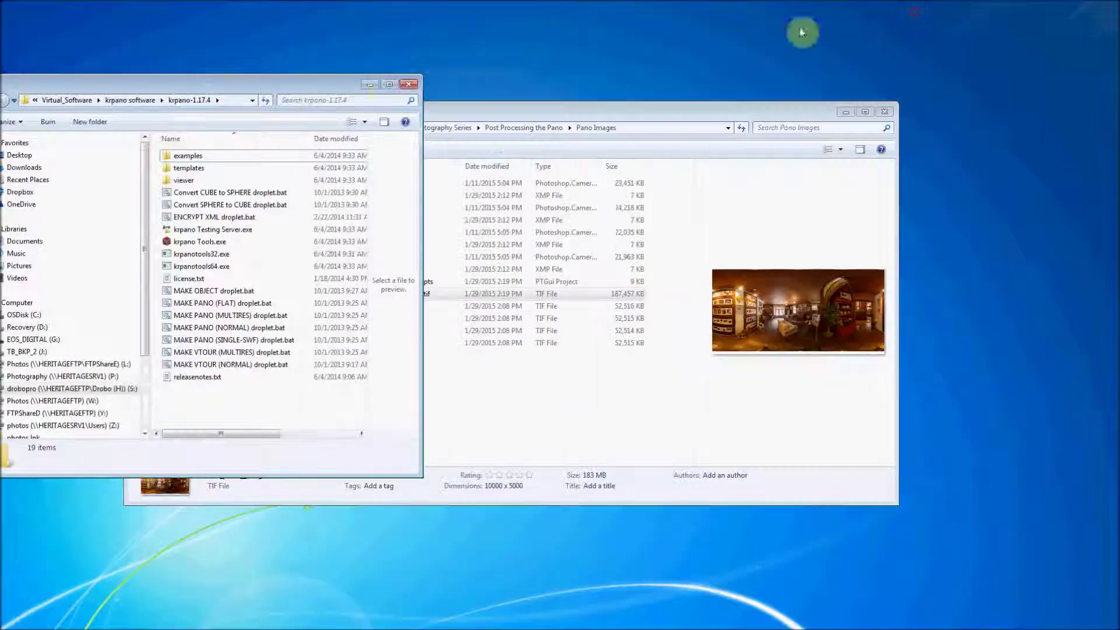
{"action": "left_click", "coordinate": [509, 105]}
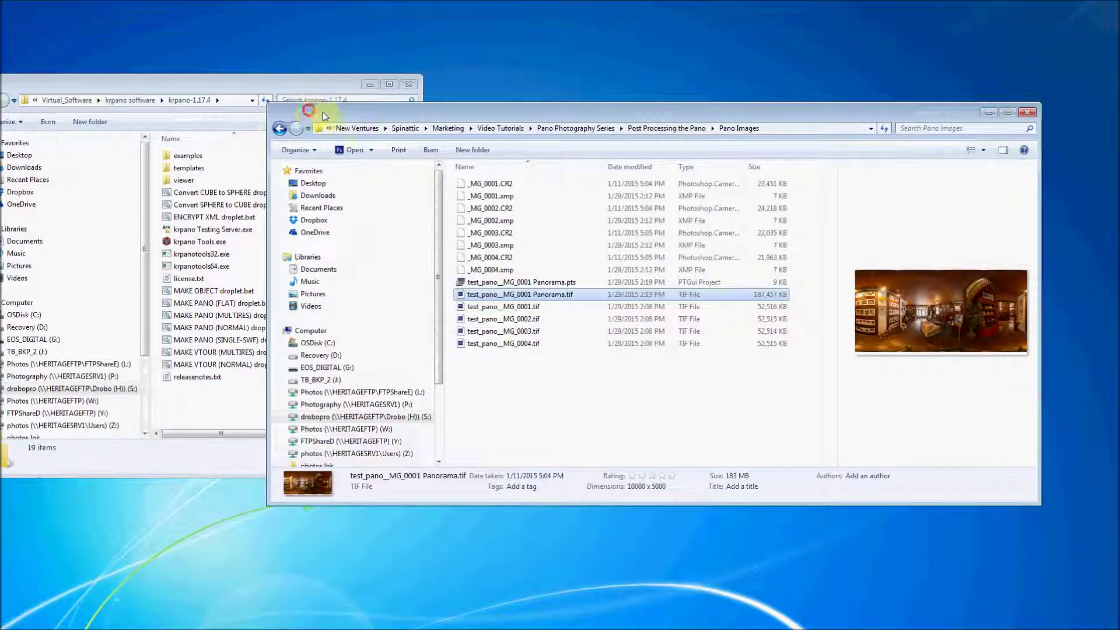
{"action": "left_click_drag", "start_coordinate": [305, 110], "coordinate": [470, 111]}
{"action": "left_click_drag", "start_coordinate": [181, 80], "coordinate": [255, 74]}
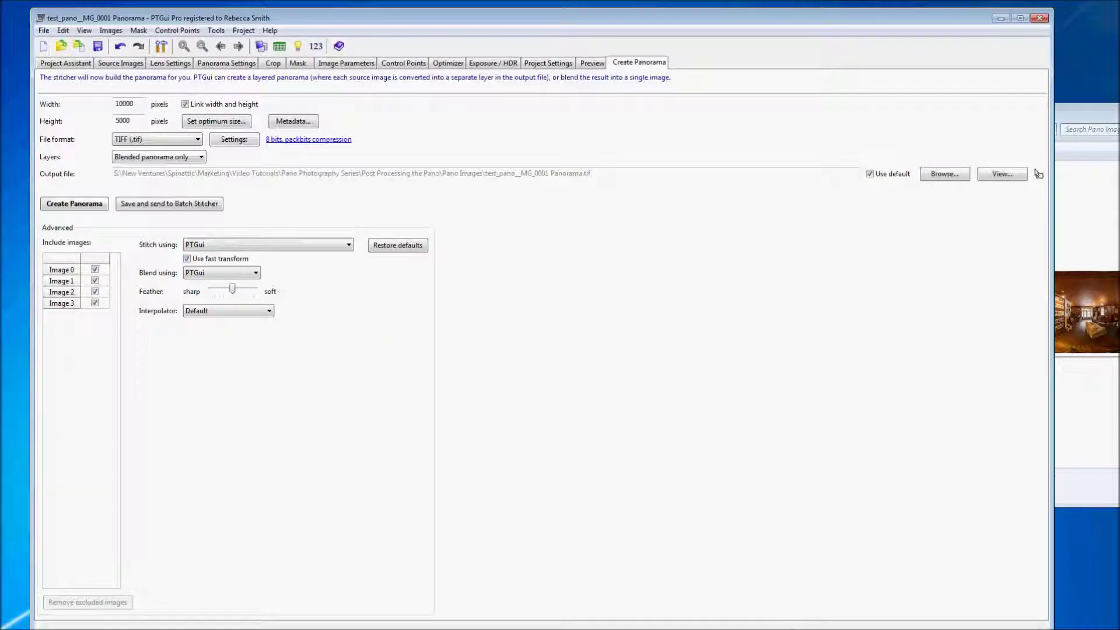
- Close the idle Batch Stitcher and PTGui, leaving Pano Images in front
{"action": "left_click", "coordinate": [170, 204]}
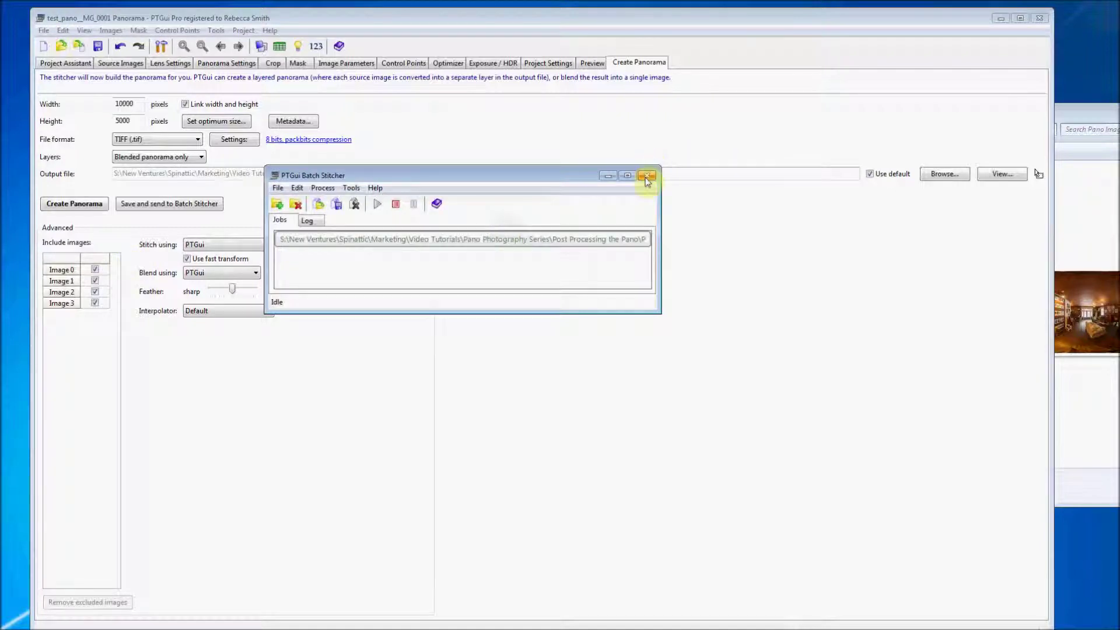
{"action": "left_click", "coordinate": [647, 176]}
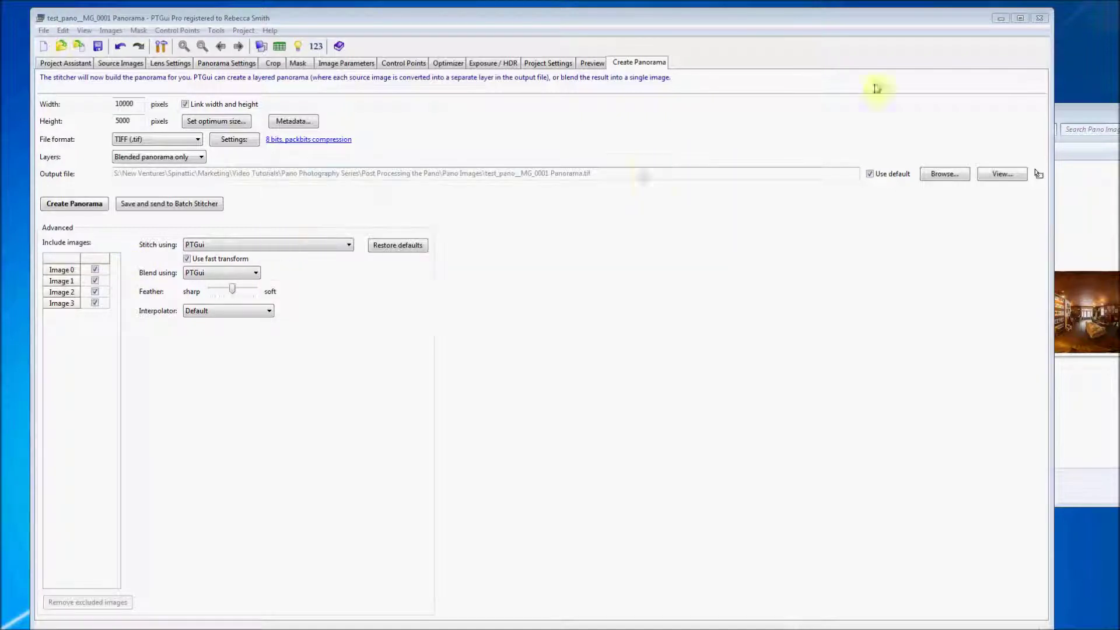
{"action": "left_click", "coordinate": [1041, 20]}
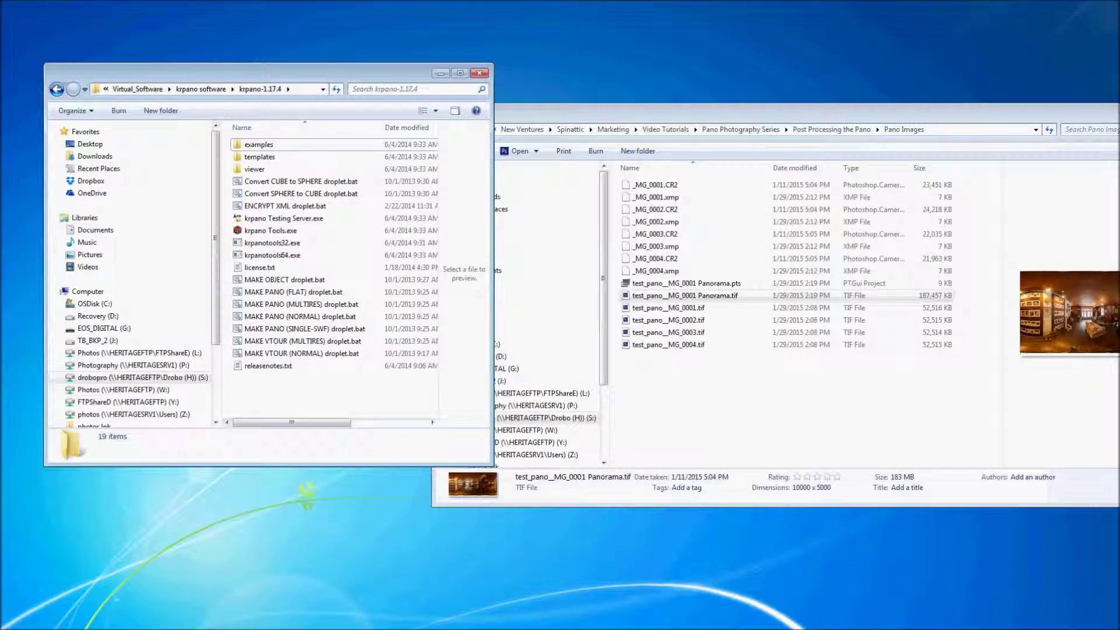
{"action": "left_click_drag", "start_coordinate": [602, 115], "coordinate": [621, 107]}
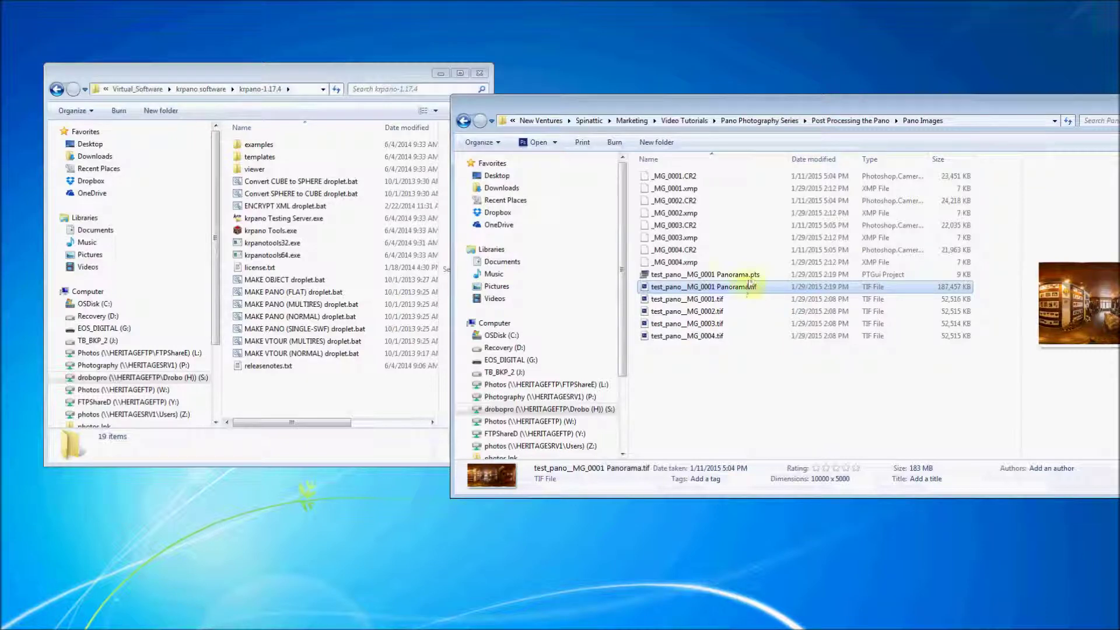
- Drop test_pano__MG_0001 Panorama.tif onto krpano's 'Convert SPHERE to CUBE droplet.bat'
{"action": "left_click_drag", "start_coordinate": [783, 105], "coordinate": [612, 121]}
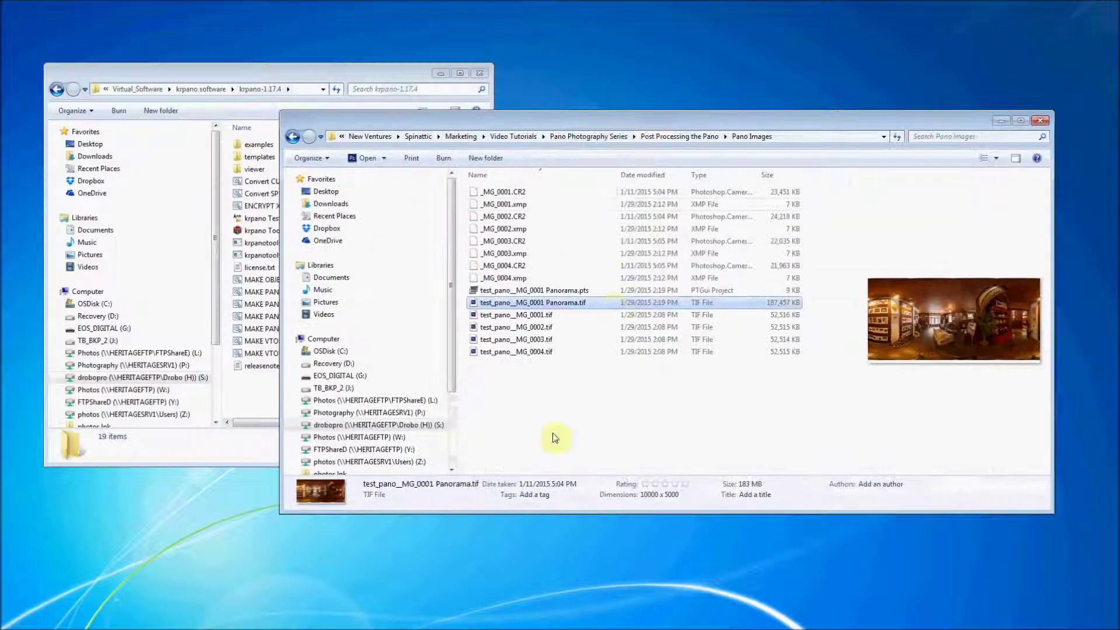
{"action": "left_click", "coordinate": [601, 303]}
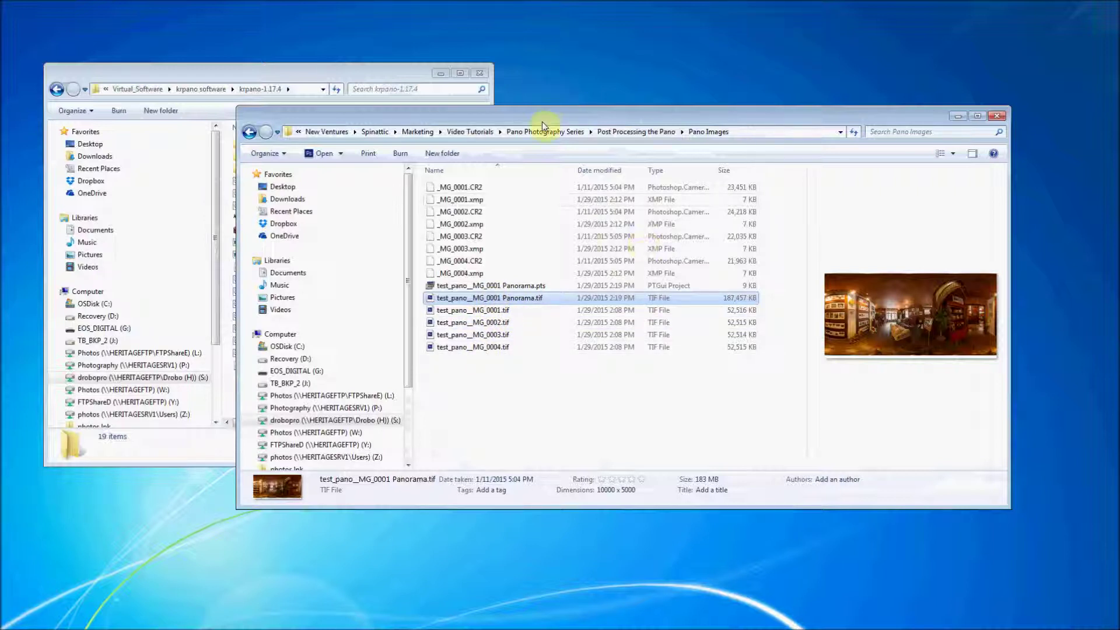
{"action": "left_click_drag", "start_coordinate": [540, 117], "coordinate": [512, 109]}
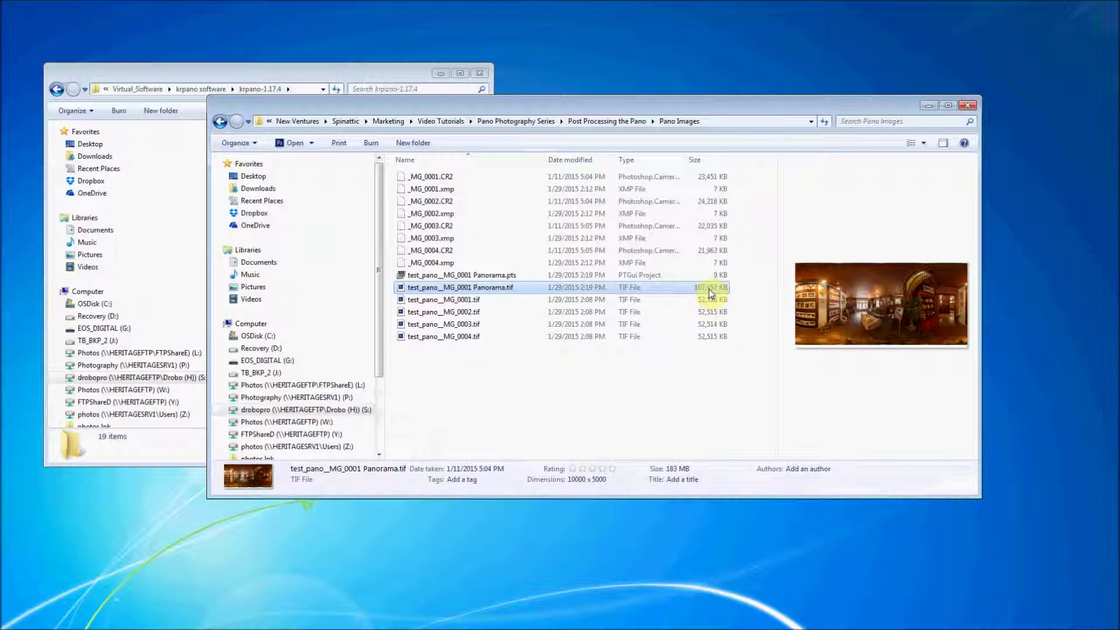
{"action": "left_click_drag", "start_coordinate": [513, 108], "coordinate": [491, 103]}
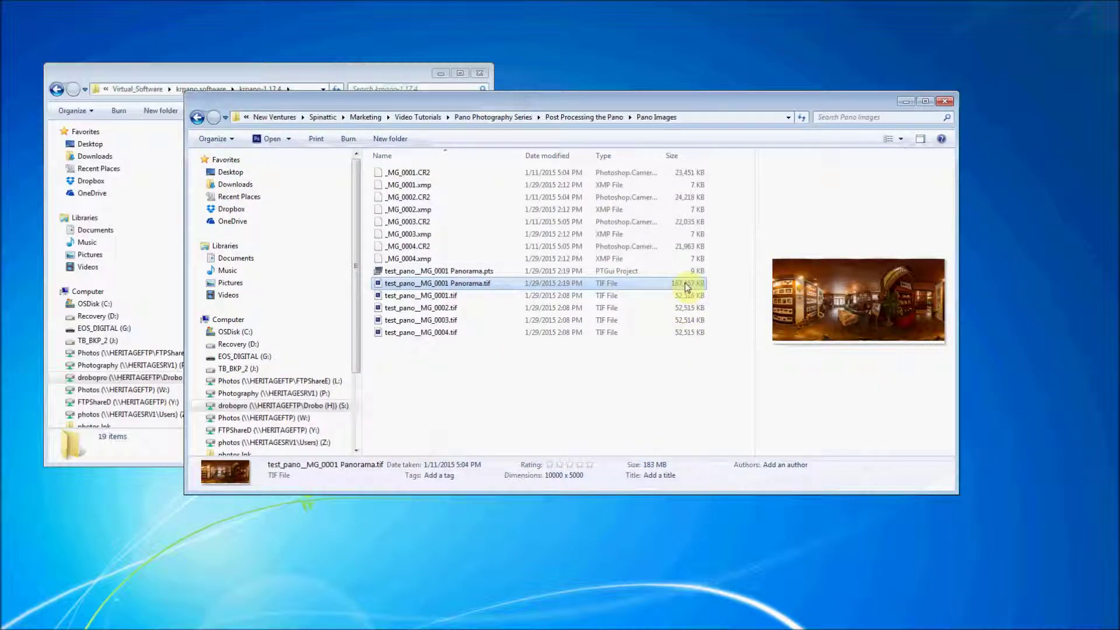
{"action": "left_click_drag", "start_coordinate": [576, 95], "coordinate": [545, 90]}
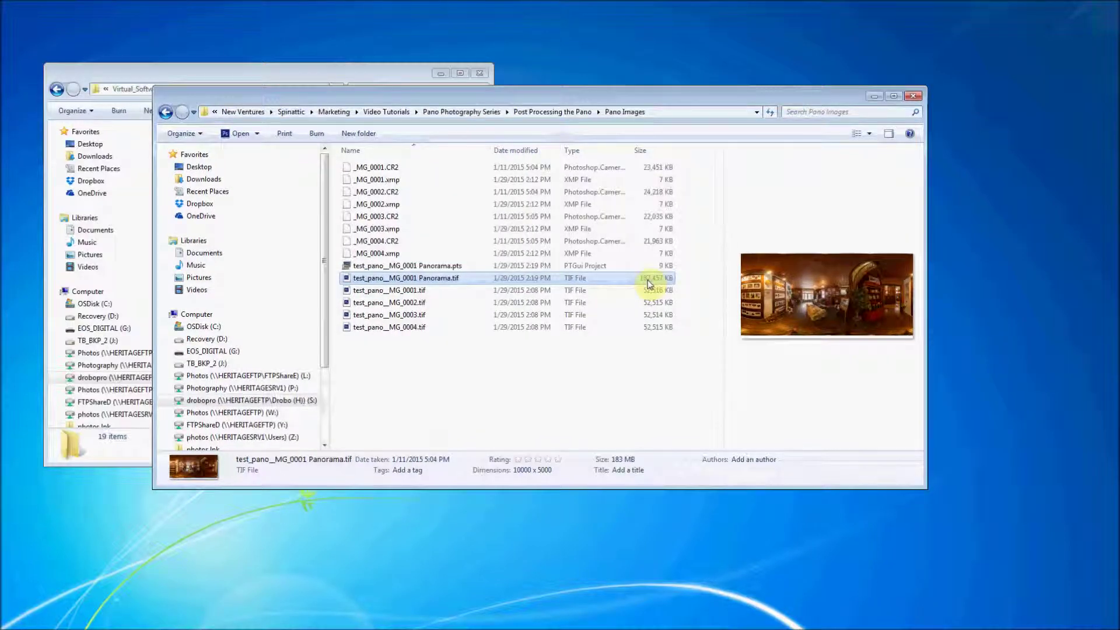
{"action": "left_click_drag", "start_coordinate": [429, 93], "coordinate": [705, 105]}
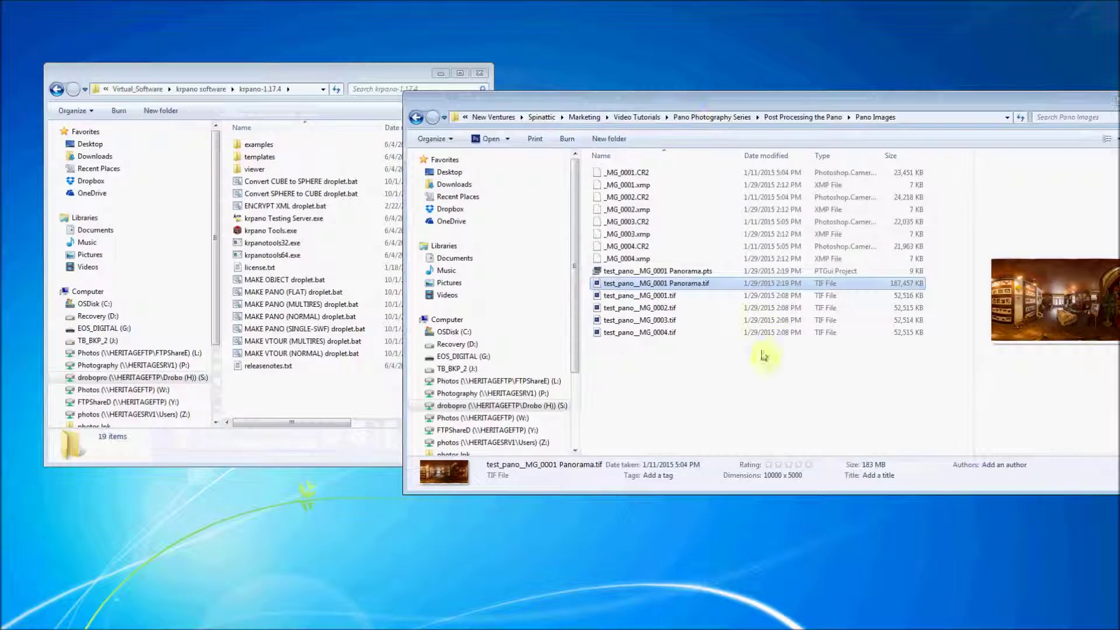
{"action": "left_click_drag", "start_coordinate": [604, 102], "coordinate": [690, 91]}
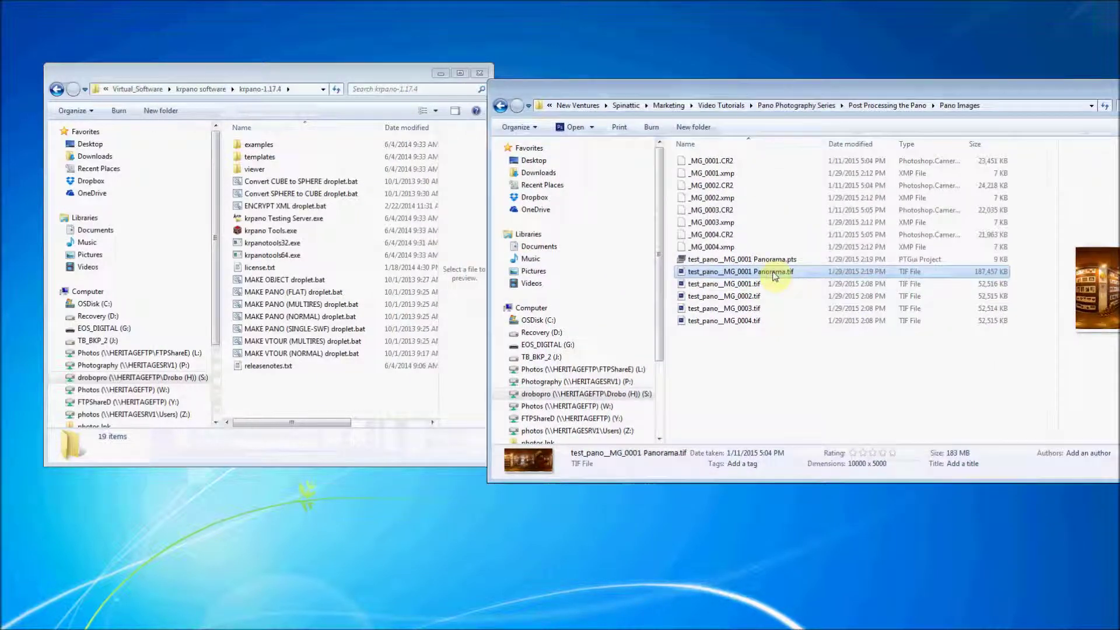
{"action": "left_click_drag", "start_coordinate": [775, 273], "coordinate": [303, 196]}
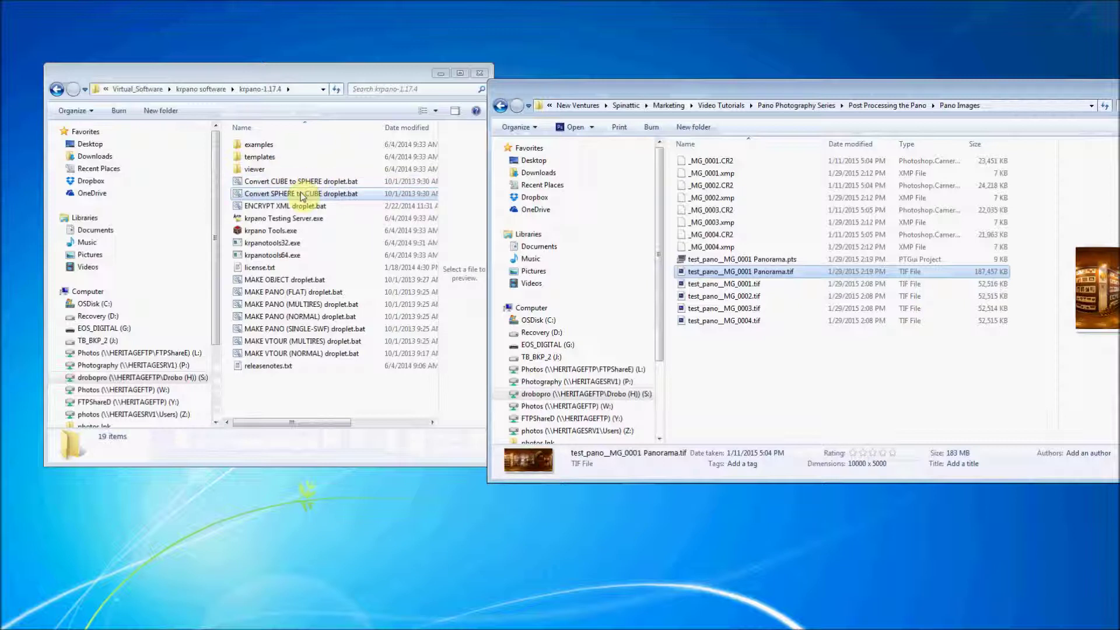
{"action": "left_click_drag", "start_coordinate": [302, 197], "coordinate": [301, 195]}
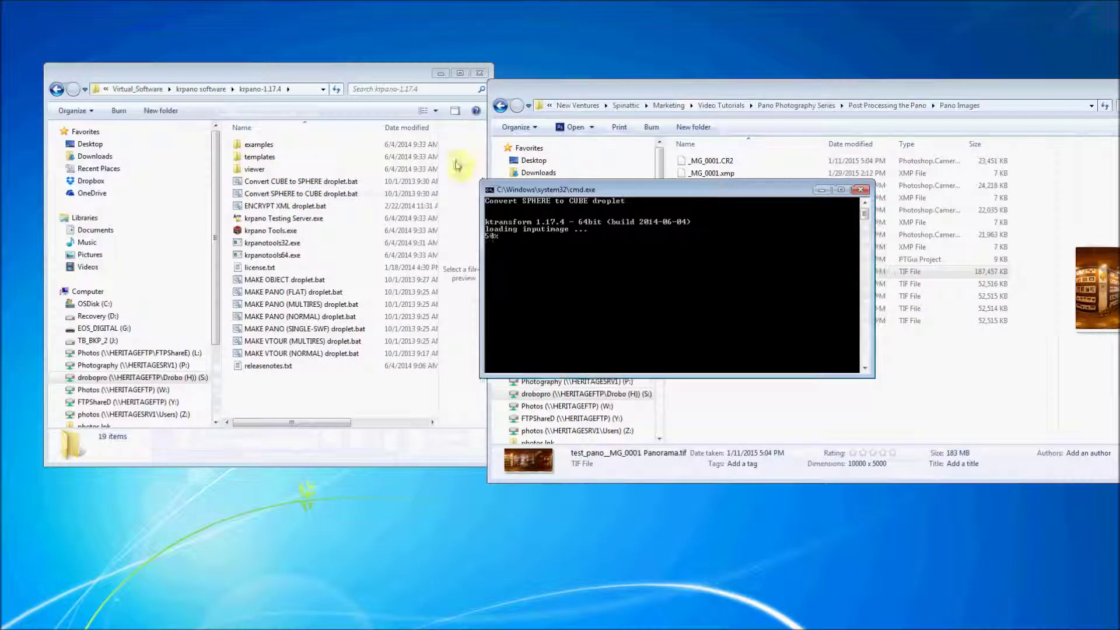
- Let kransform write the six 3183×3183 cube-face TIFFs, then dismiss the finished console
{"action": "left_click_drag", "start_coordinate": [706, 188], "coordinate": [363, 149]}
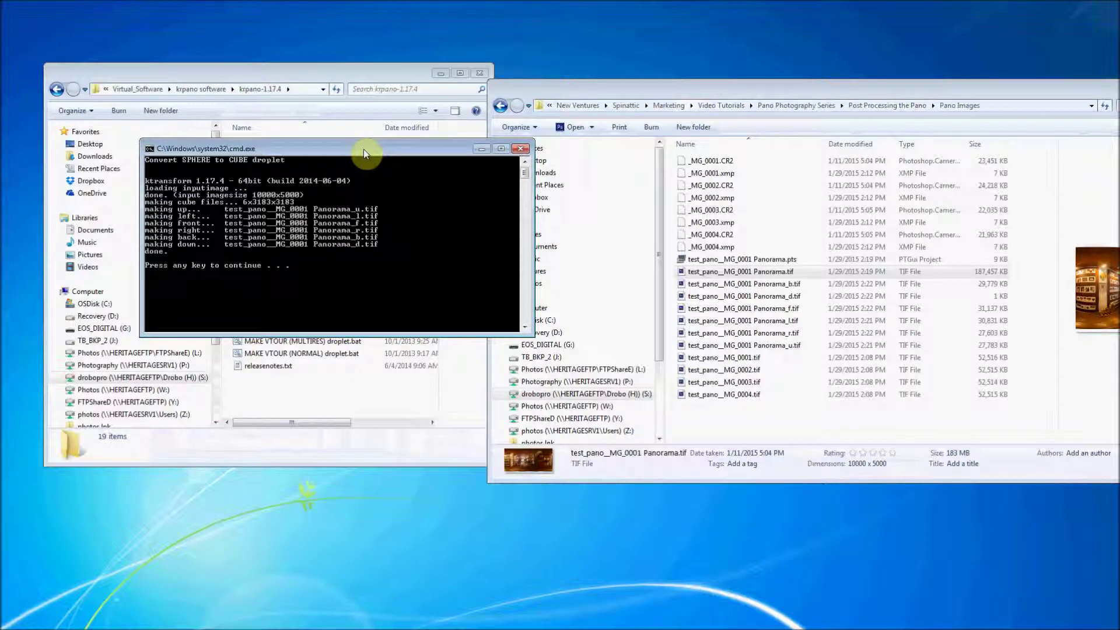
{"action": "key", "text": "Return"}
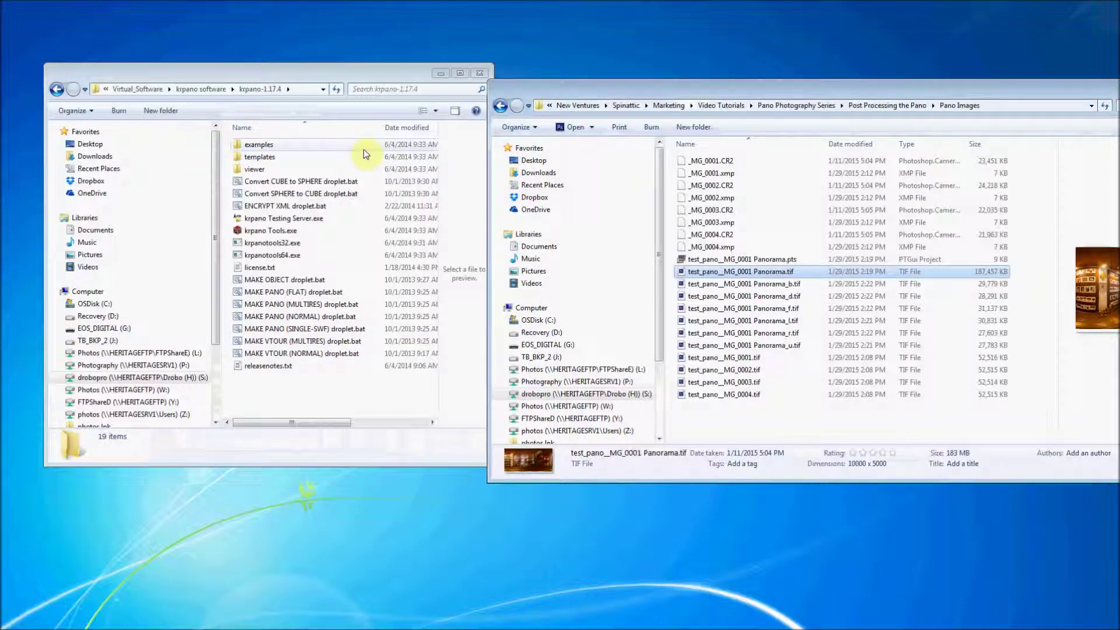
{"action": "left_click_drag", "start_coordinate": [308, 70], "coordinate": [356, 55]}
- Review the source TIFFs, the PTGui project file and the stitched panorama in Pano Images
{"action": "left_click_drag", "start_coordinate": [796, 91], "coordinate": [699, 91]}
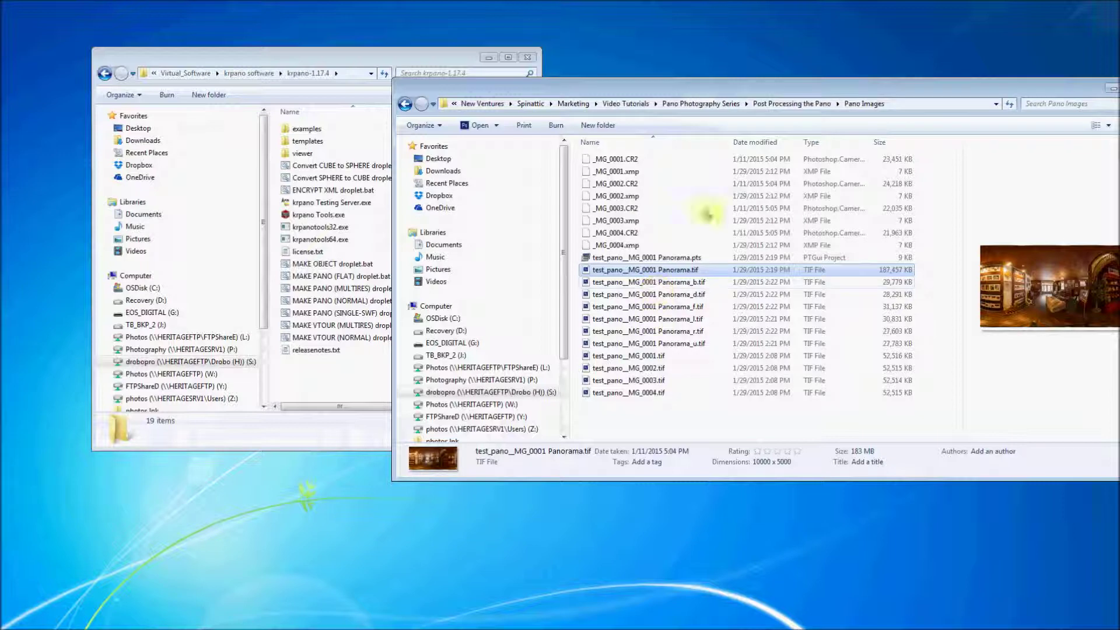
{"action": "left_click", "coordinate": [646, 357]}
{"action": "left_click", "coordinate": [644, 391], "text": "shift"}
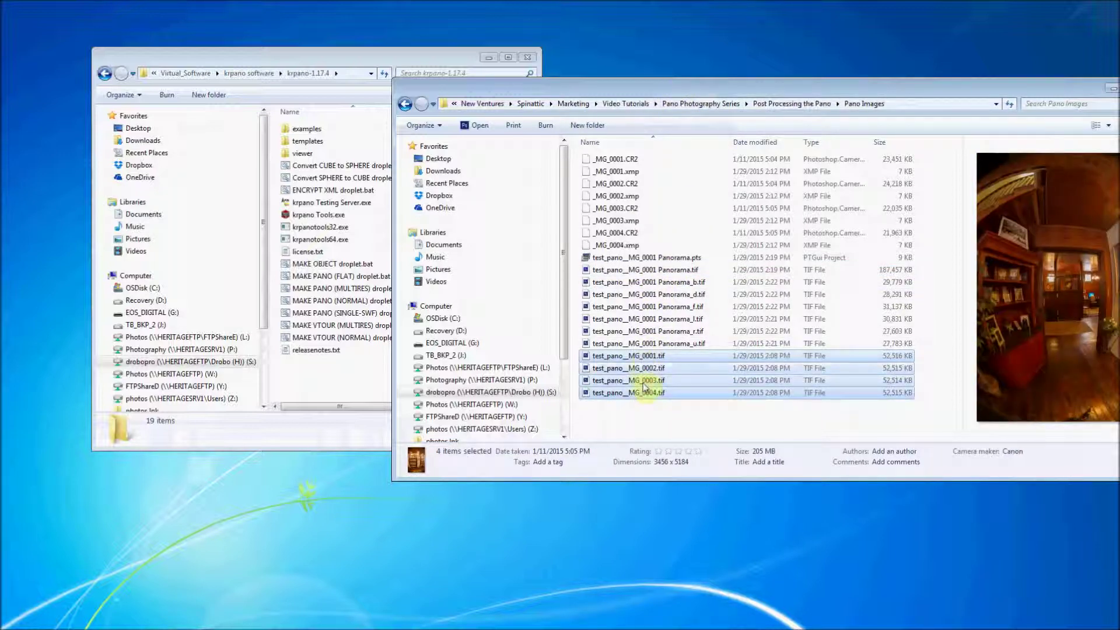
{"action": "left_click", "coordinate": [664, 261]}
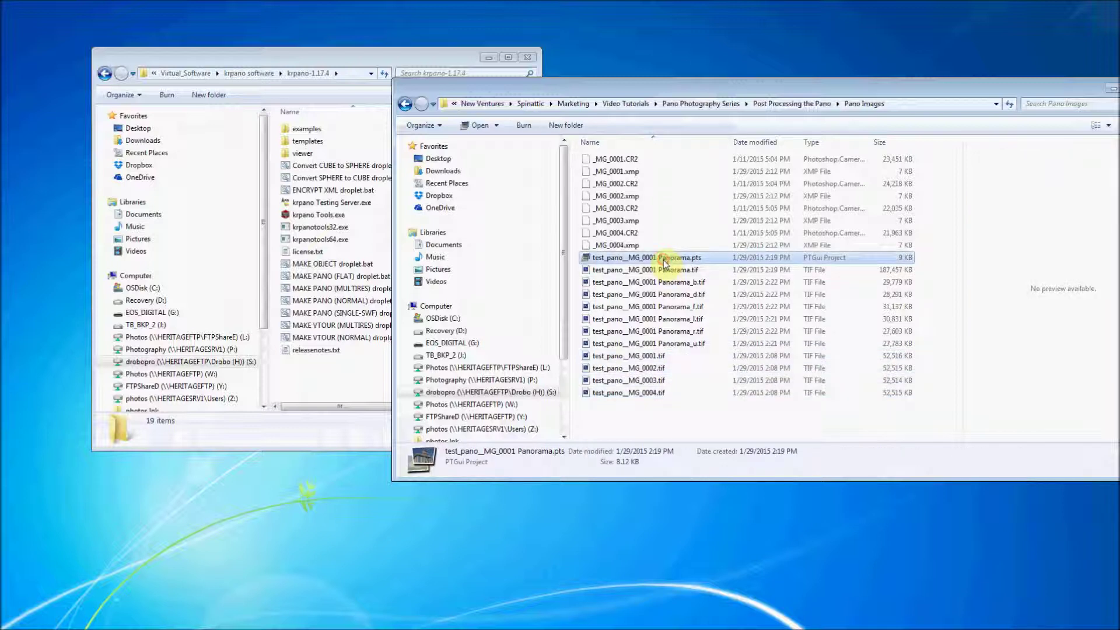
{"action": "left_click", "coordinate": [668, 272]}
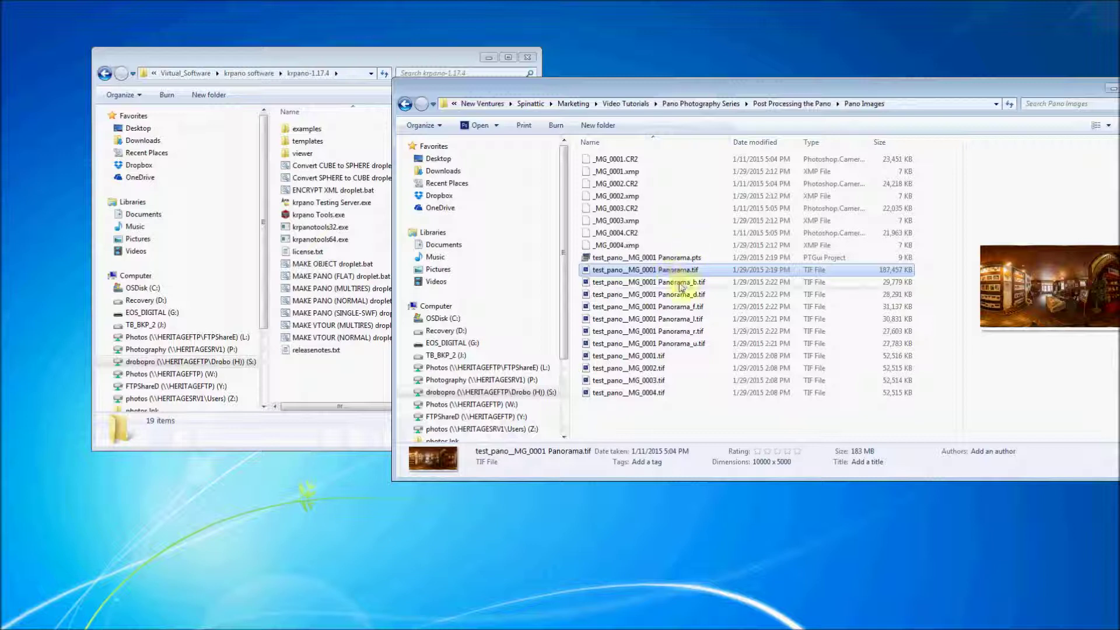
- Preview each new cube face in turn: _b, _d, _f, _l, _r and _u
{"action": "left_click", "coordinate": [677, 283]}
{"action": "left_click", "coordinate": [683, 345], "text": "shift"}
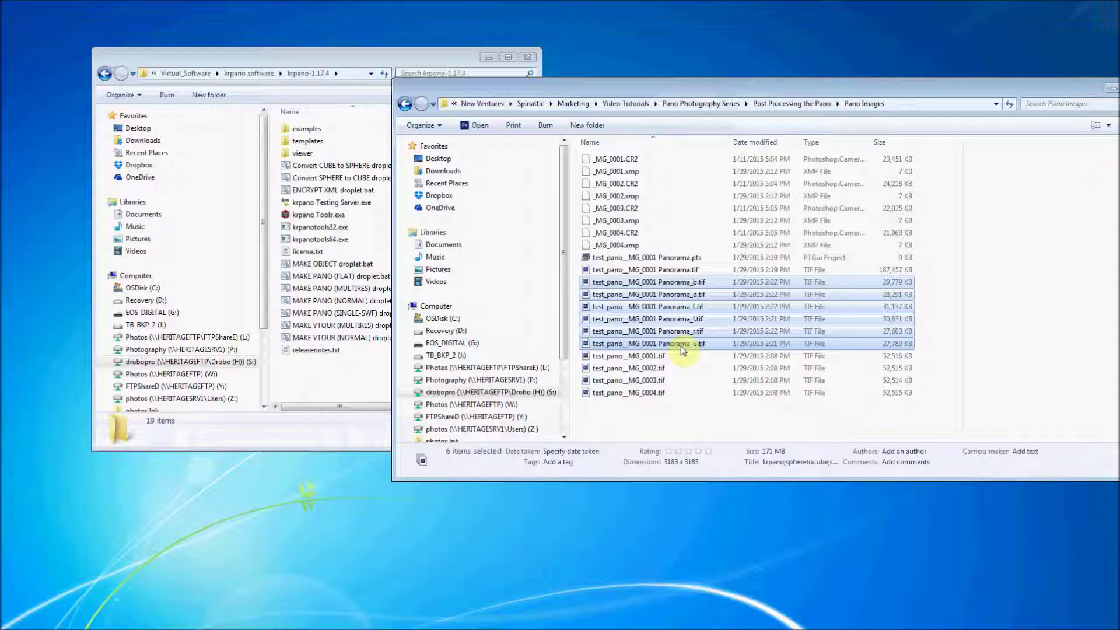
{"action": "left_click", "coordinate": [680, 284]}
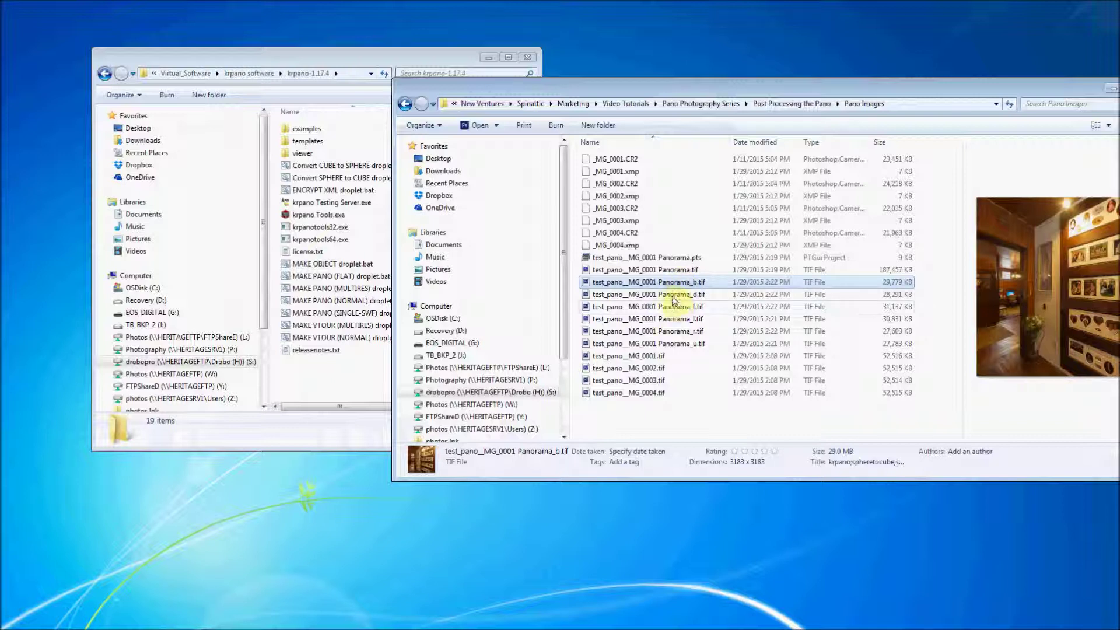
{"action": "left_click", "coordinate": [673, 295]}
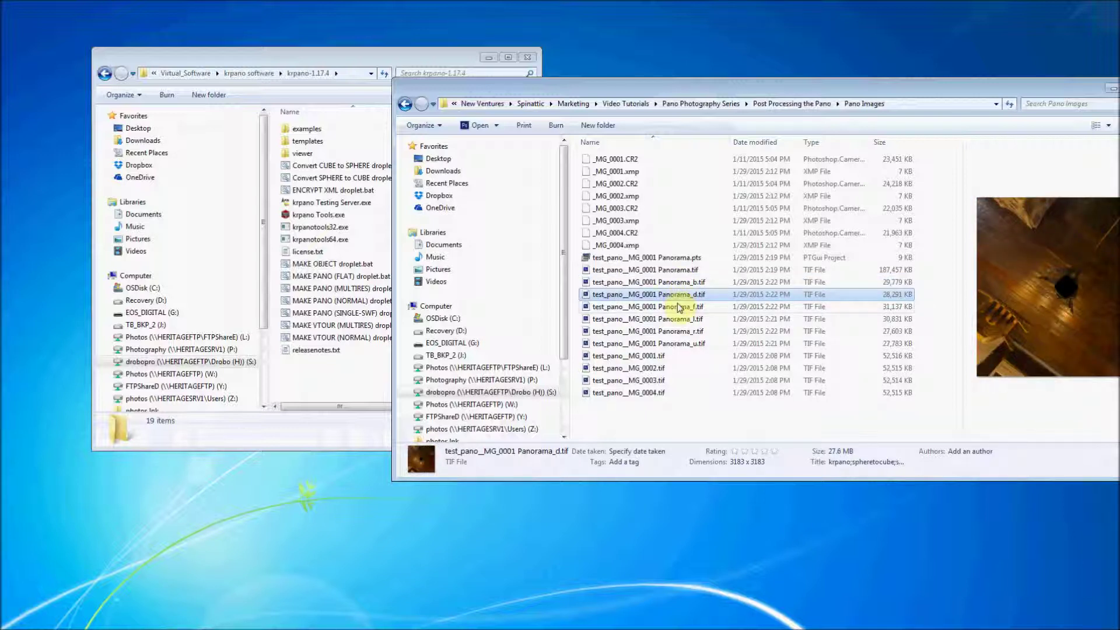
{"action": "left_click", "coordinate": [677, 306]}
{"action": "left_click", "coordinate": [677, 320]}
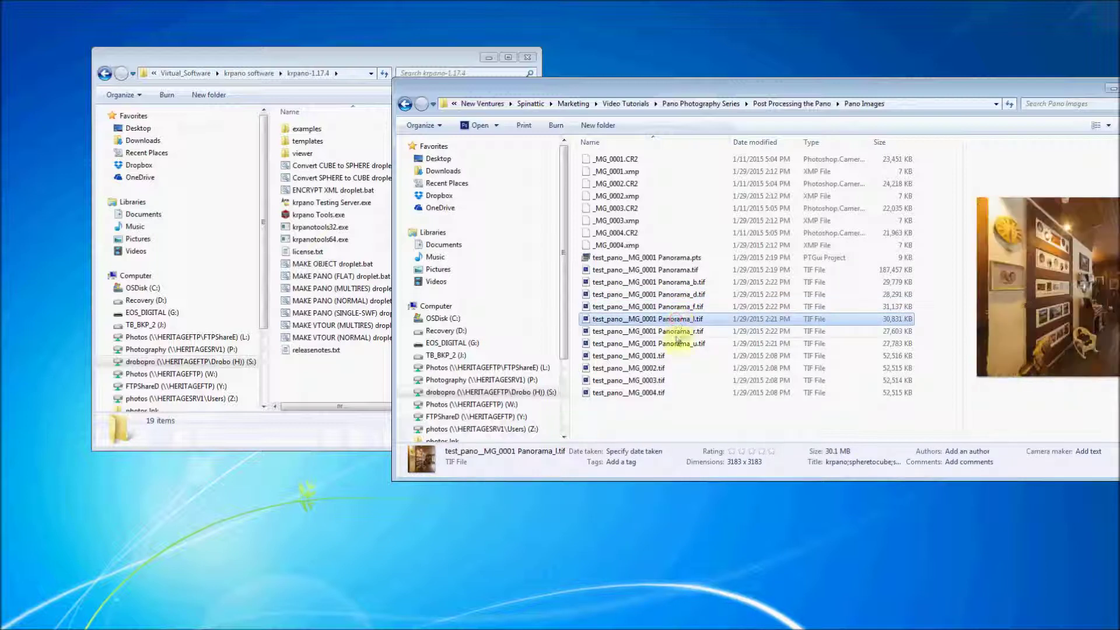
{"action": "left_click", "coordinate": [678, 332]}
{"action": "left_click", "coordinate": [693, 343]}
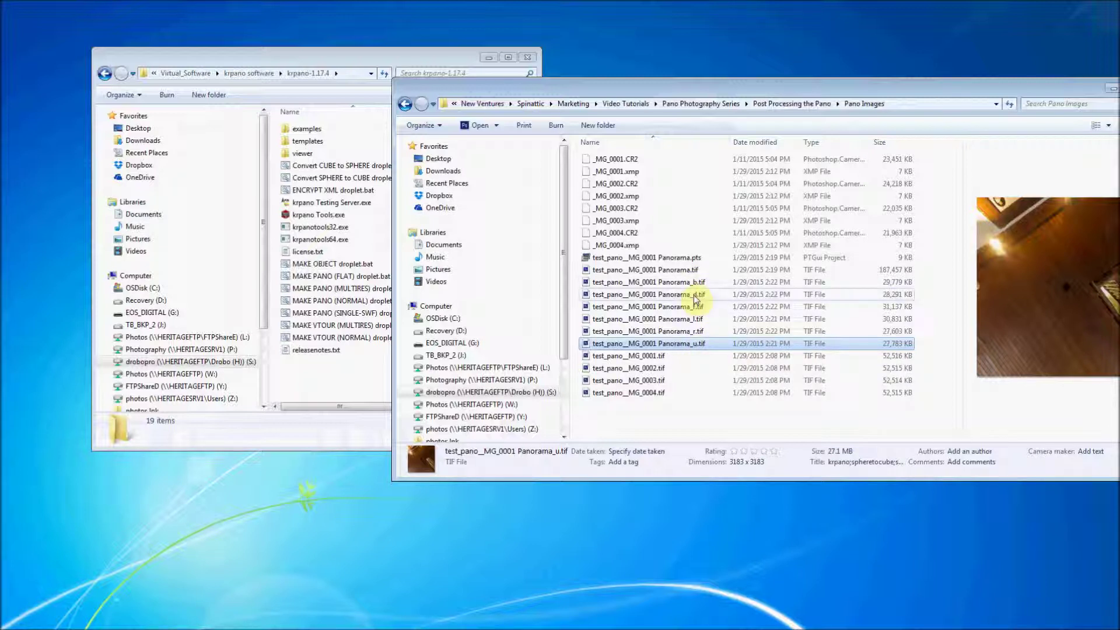
- Open Panorama_d.tif and Panorama_u.tif together in Photoshop
{"action": "left_click", "coordinate": [695, 297]}
{"action": "left_click", "coordinate": [693, 346], "text": "ctrl"}
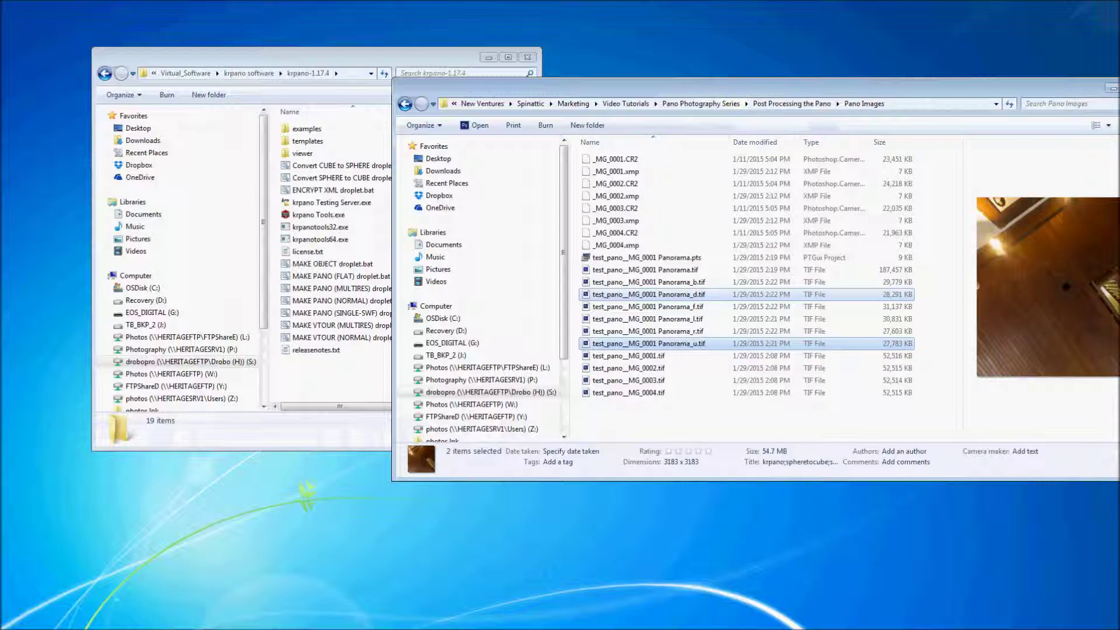
{"action": "key", "text": "Return"}
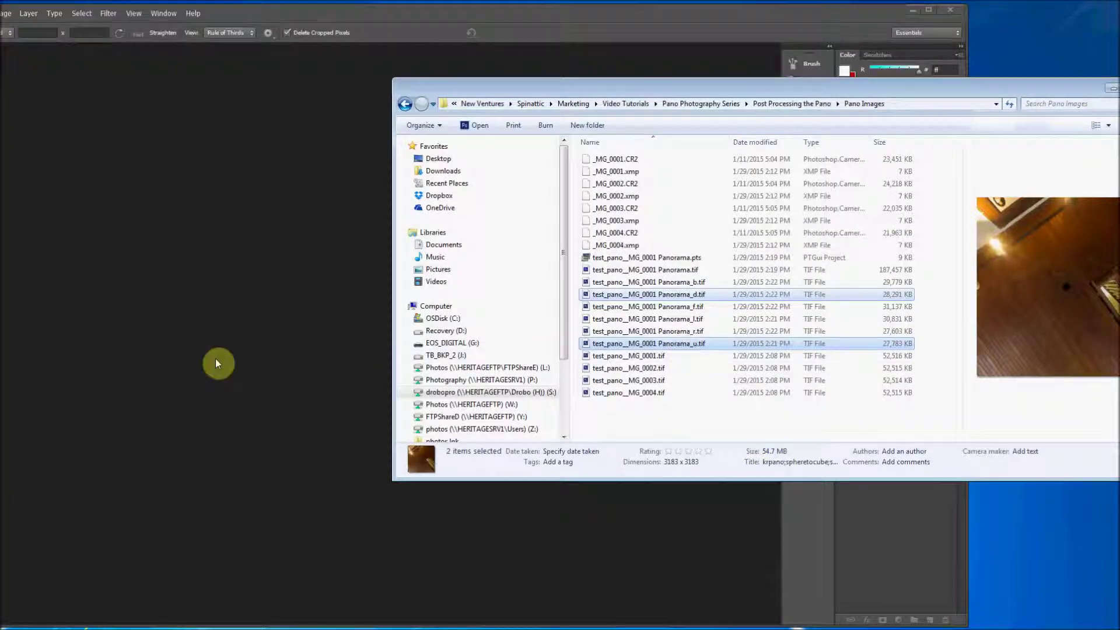
- Bring Photoshop forward with Panorama_d.tif and Panorama_u.tif loaded as documents
{"action": "left_click", "coordinate": [218, 358]}
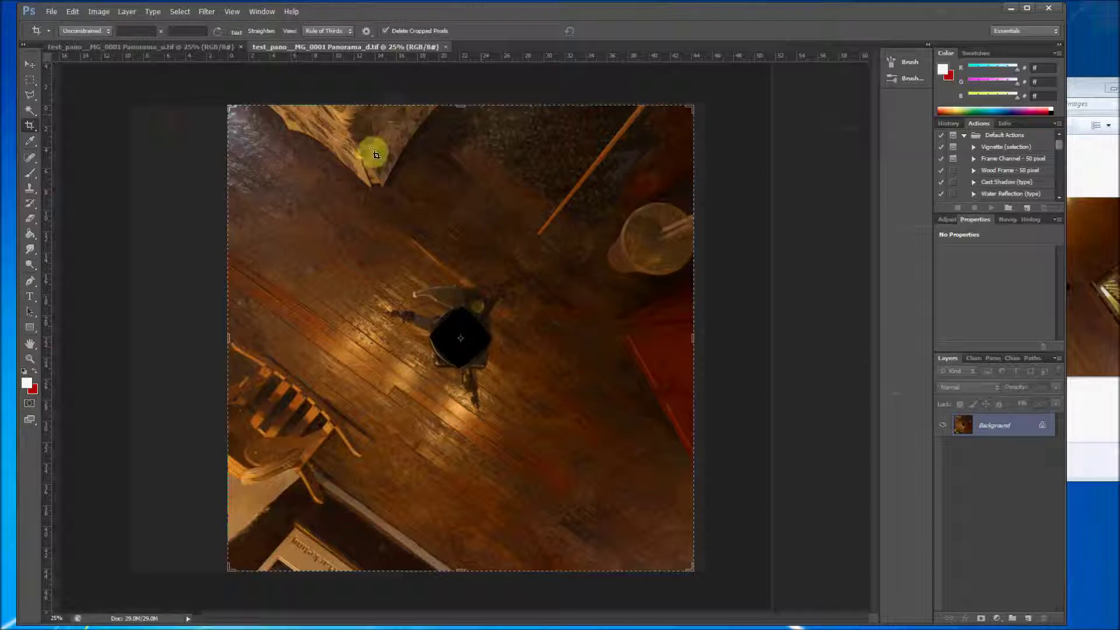
- Clone floorboards over the tripod blot on Panorama_d.tif with a 700-px Clone Stamp brush
{"action": "left_click_drag", "start_coordinate": [300, 47], "coordinate": [262, 80]}
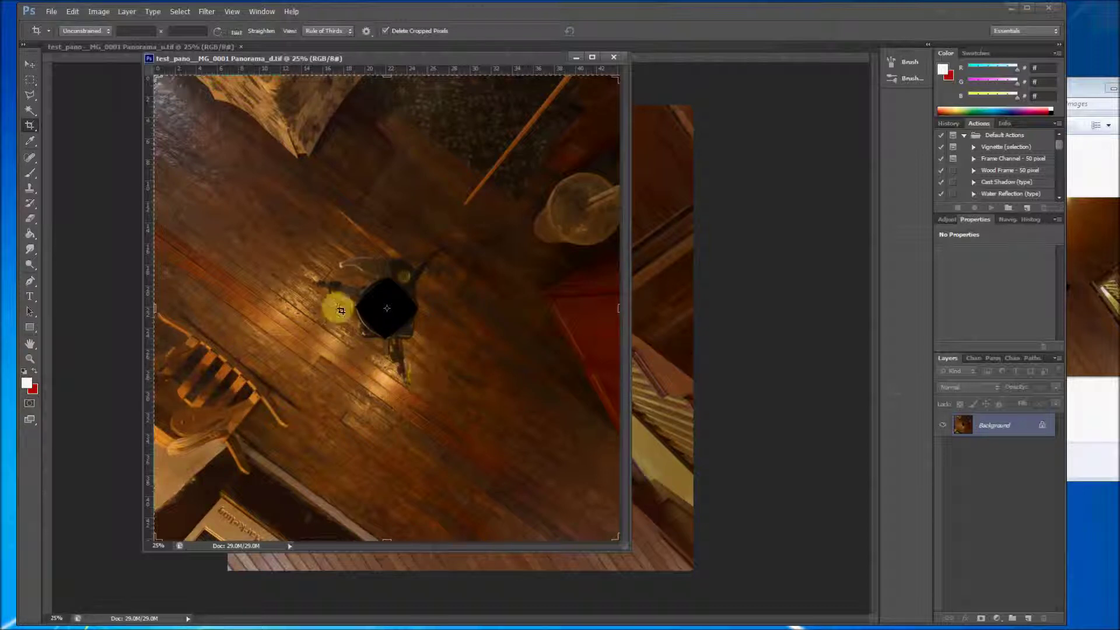
{"action": "left_click_drag", "start_coordinate": [313, 58], "coordinate": [423, 97]}
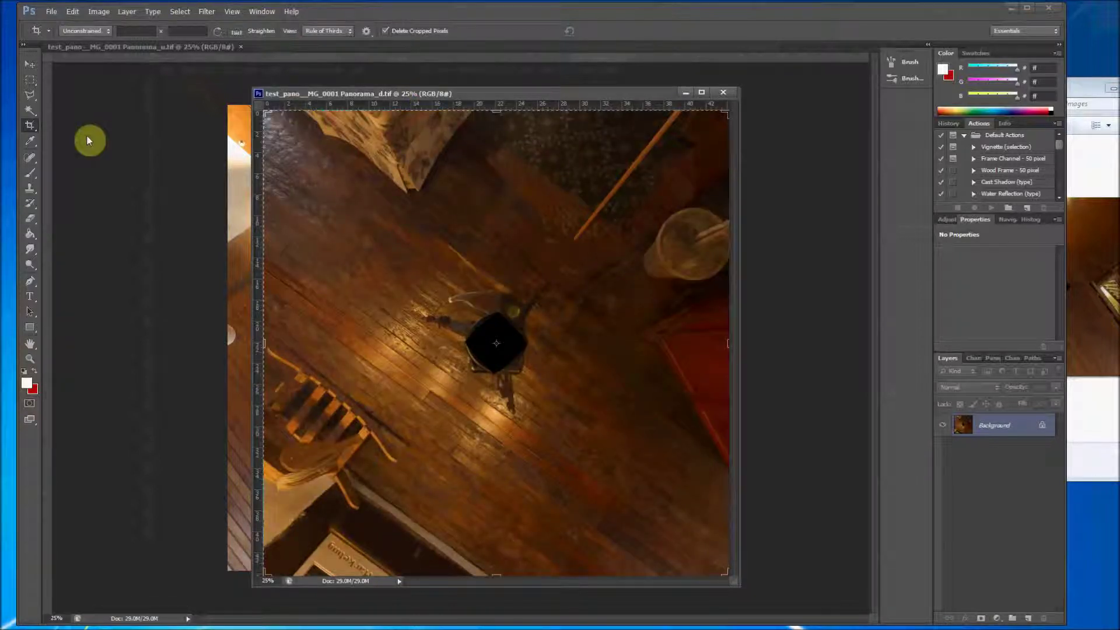
{"action": "left_click", "coordinate": [29, 188]}
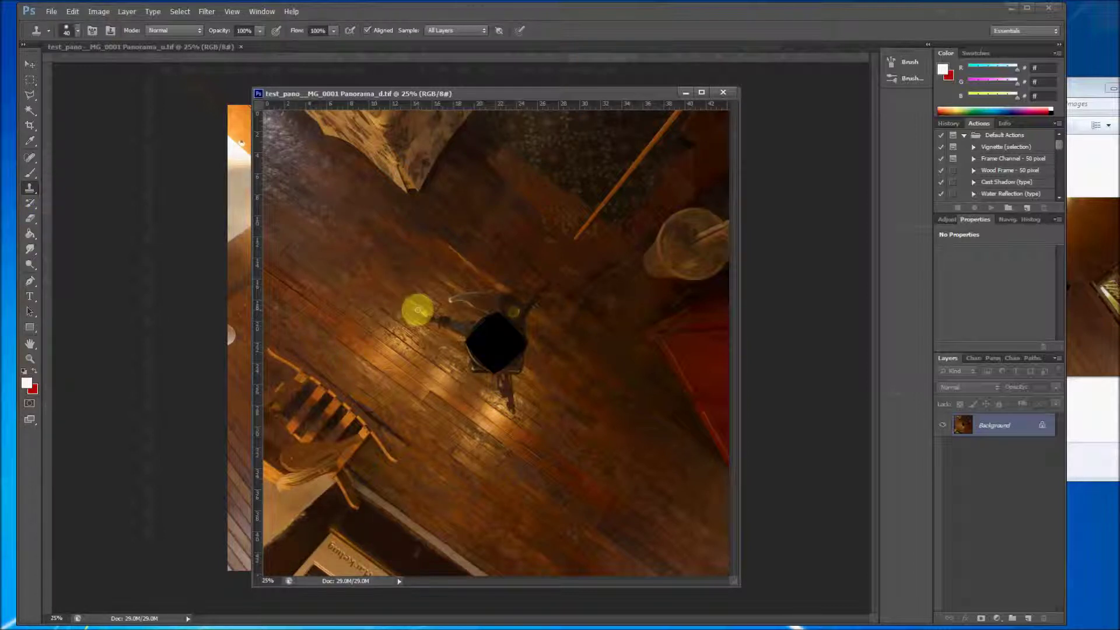
{"action": "key", "text": "bracketright"}
{"action": "key", "text": "bracketright"}
{"action": "key", "text": "bracketright"}
{"action": "key", "text": "bracketright"}
{"action": "key", "text": "bracketright"}
{"action": "key", "text": "bracketright"}
{"action": "key", "text": "bracketright"}
{"action": "key", "text": "bracketright"}
{"action": "key", "text": "bracketright"}
{"action": "key", "text": "bracketright"}
{"action": "key", "text": "bracketright"}
{"action": "key", "text": "bracketright"}
{"action": "key", "text": "bracketright"}
{"action": "key", "text": "bracketright"}
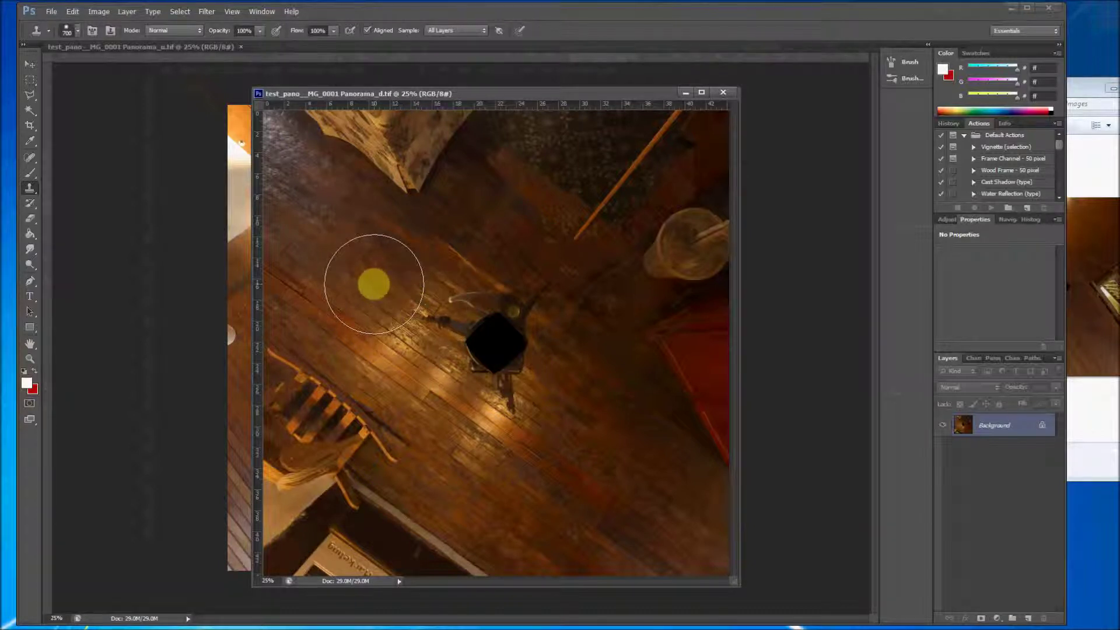
{"action": "key", "text": "bracketright"}
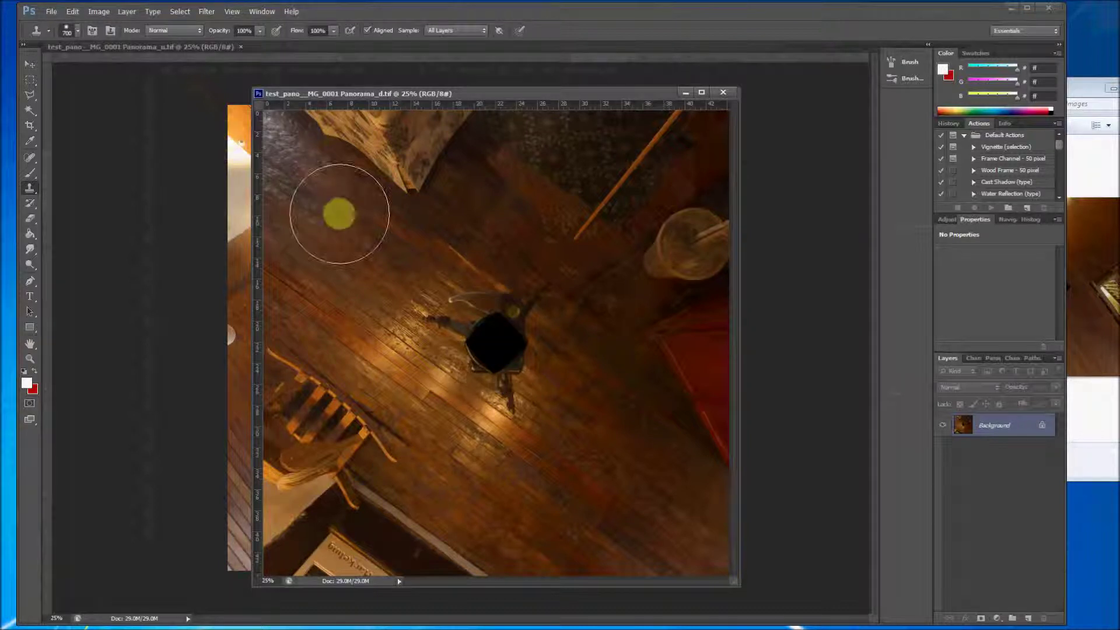
{"action": "mouse_move", "coordinate": [339, 214]}
{"action": "left_mouse_down"}
{"action": "mouse_move", "coordinate": [371, 271]}
{"action": "mouse_move", "coordinate": [494, 328]}
{"action": "mouse_move", "coordinate": [556, 428]}
{"action": "mouse_move", "coordinate": [604, 449]}
{"action": "mouse_move", "coordinate": [540, 469]}
{"action": "mouse_move", "coordinate": [592, 531]}
{"action": "mouse_move", "coordinate": [563, 460]}
{"action": "mouse_move", "coordinate": [551, 468]}
{"action": "mouse_move", "coordinate": [546, 427]}
{"action": "mouse_move", "coordinate": [510, 402]}
{"action": "mouse_move", "coordinate": [512, 448]}
{"action": "mouse_move", "coordinate": [459, 391]}
{"action": "mouse_move", "coordinate": [478, 378]}
{"action": "mouse_move", "coordinate": [507, 403]}
{"action": "mouse_move", "coordinate": [529, 359]}
{"action": "mouse_move", "coordinate": [522, 297]}
{"action": "mouse_move", "coordinate": [552, 309]}
{"action": "mouse_move", "coordinate": [520, 270]}
{"action": "mouse_move", "coordinate": [543, 287]}
{"action": "mouse_move", "coordinate": [526, 458]}
{"action": "mouse_move", "coordinate": [480, 230]}
{"action": "mouse_move", "coordinate": [413, 275]}
{"action": "mouse_move", "coordinate": [568, 417]}
{"action": "mouse_move", "coordinate": [395, 452]}
{"action": "mouse_move", "coordinate": [502, 325]}
{"action": "mouse_move", "coordinate": [472, 279]}
{"action": "mouse_move", "coordinate": [412, 352]}
{"action": "mouse_move", "coordinate": [478, 251]}
{"action": "mouse_move", "coordinate": [393, 334]}
{"action": "mouse_move", "coordinate": [502, 284]}
{"action": "left_mouse_up"}
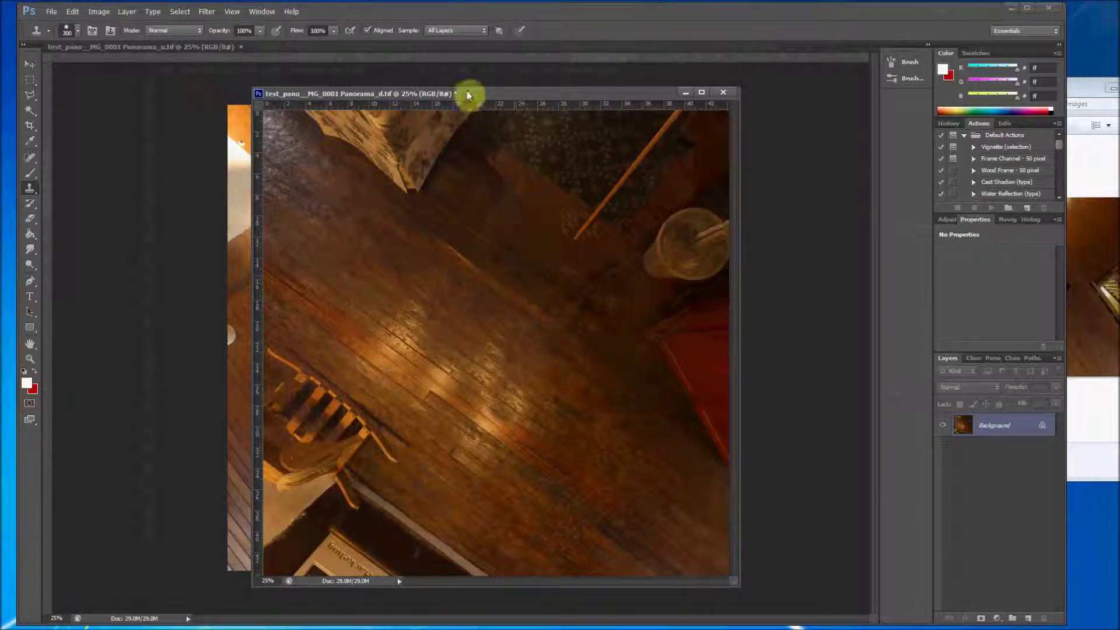
{"action": "left_click_drag", "start_coordinate": [467, 95], "coordinate": [432, 93]}
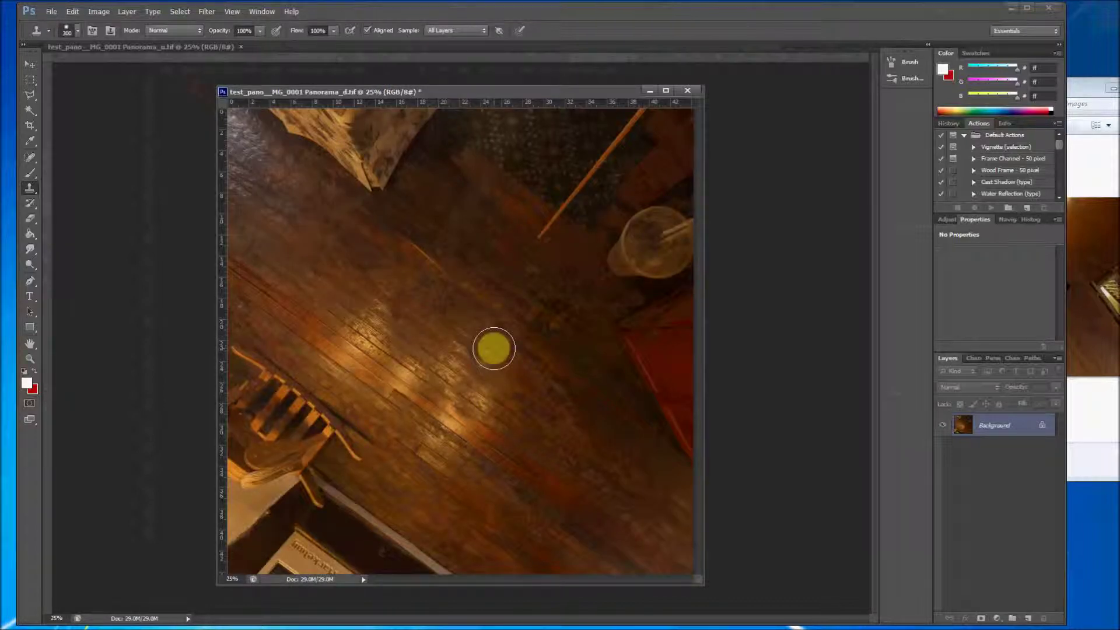
{"action": "mouse_move", "coordinate": [493, 349]}
{"action": "left_mouse_down"}
{"action": "mouse_move", "coordinate": [342, 342]}
{"action": "mouse_move", "coordinate": [442, 320]}
{"action": "mouse_move", "coordinate": [492, 359]}
{"action": "mouse_move", "coordinate": [458, 328]}
{"action": "mouse_move", "coordinate": [367, 303]}
{"action": "left_mouse_up"}
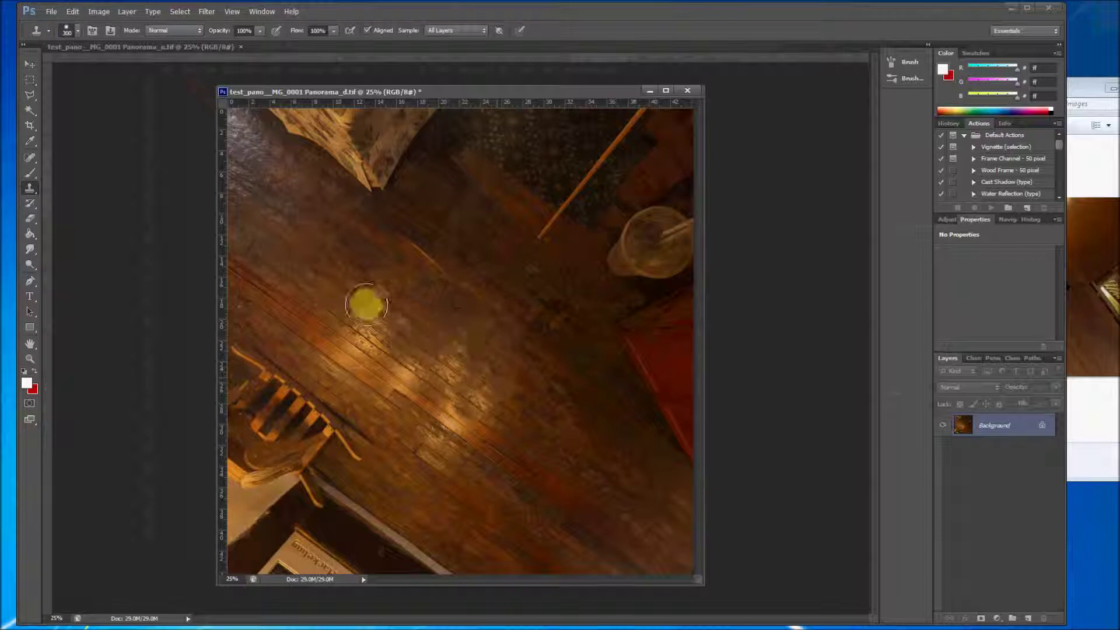
- Save the retouched Panorama_d.tif and close it
{"action": "left_click_drag", "start_coordinate": [305, 87], "coordinate": [292, 85]}
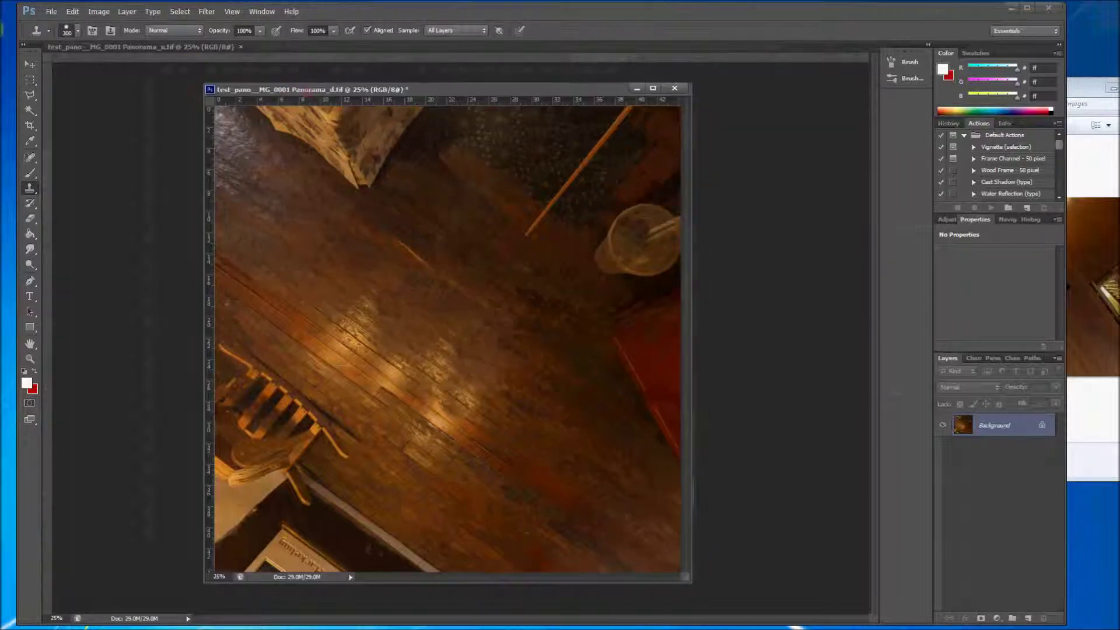
{"action": "left_click", "coordinate": [50, 12]}
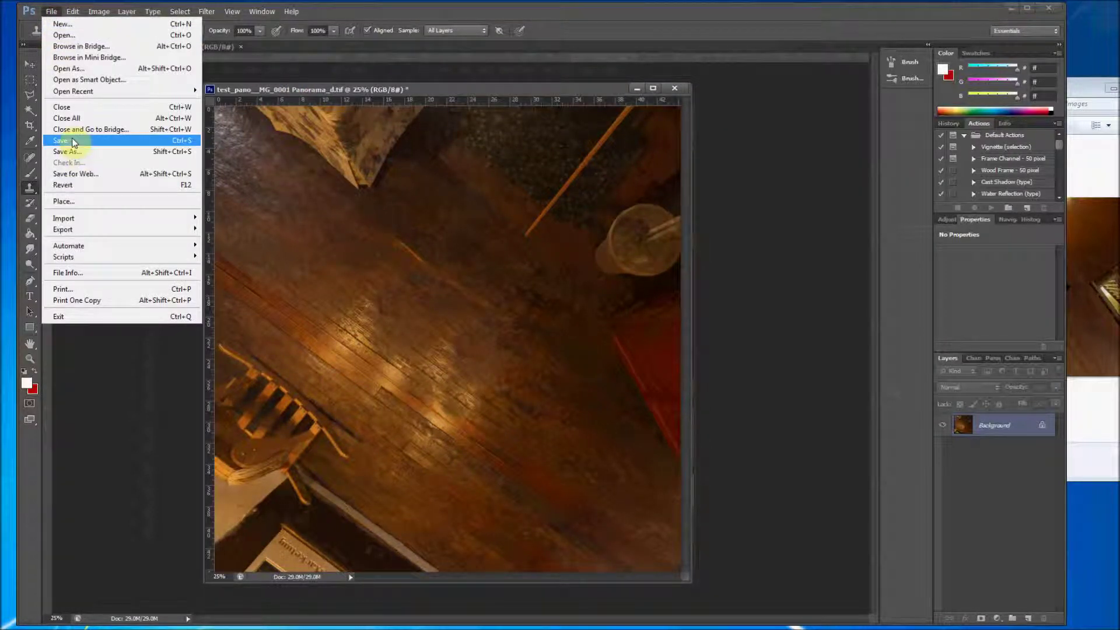
{"action": "left_click", "coordinate": [73, 143]}
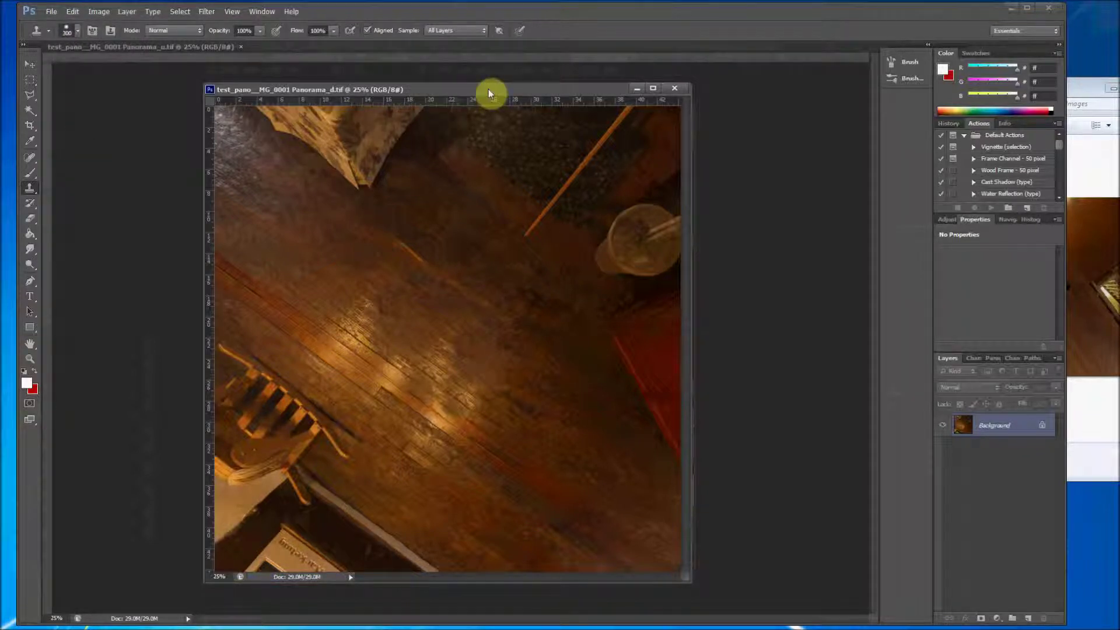
{"action": "left_click", "coordinate": [649, 97]}
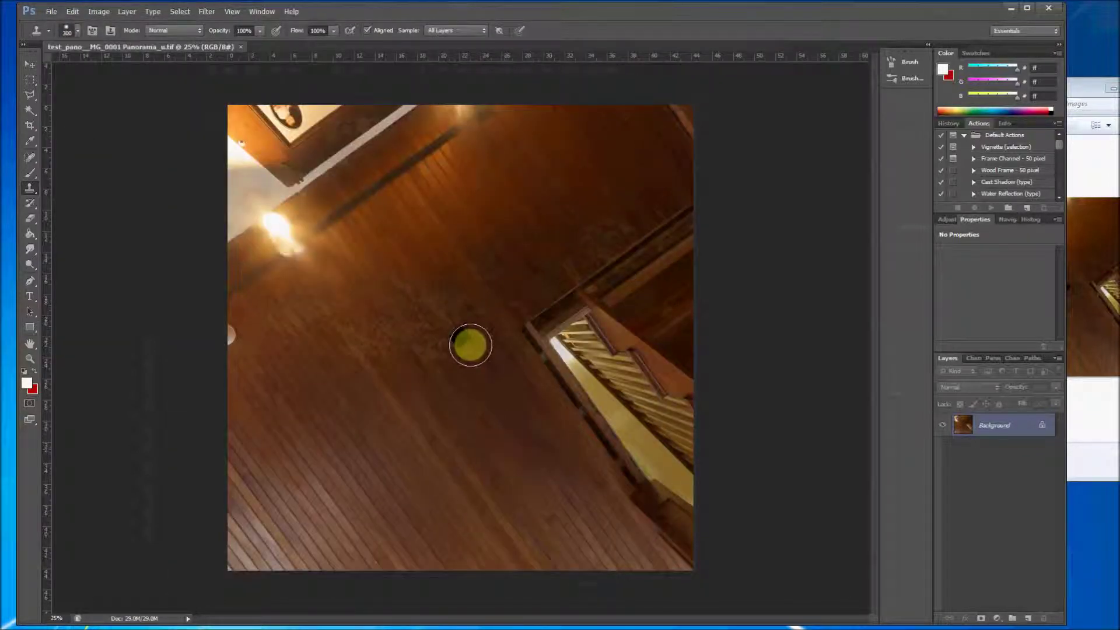
- Clone over the dark square on Panorama_u.tif, then save and close it
{"action": "left_click", "coordinate": [458, 334]}
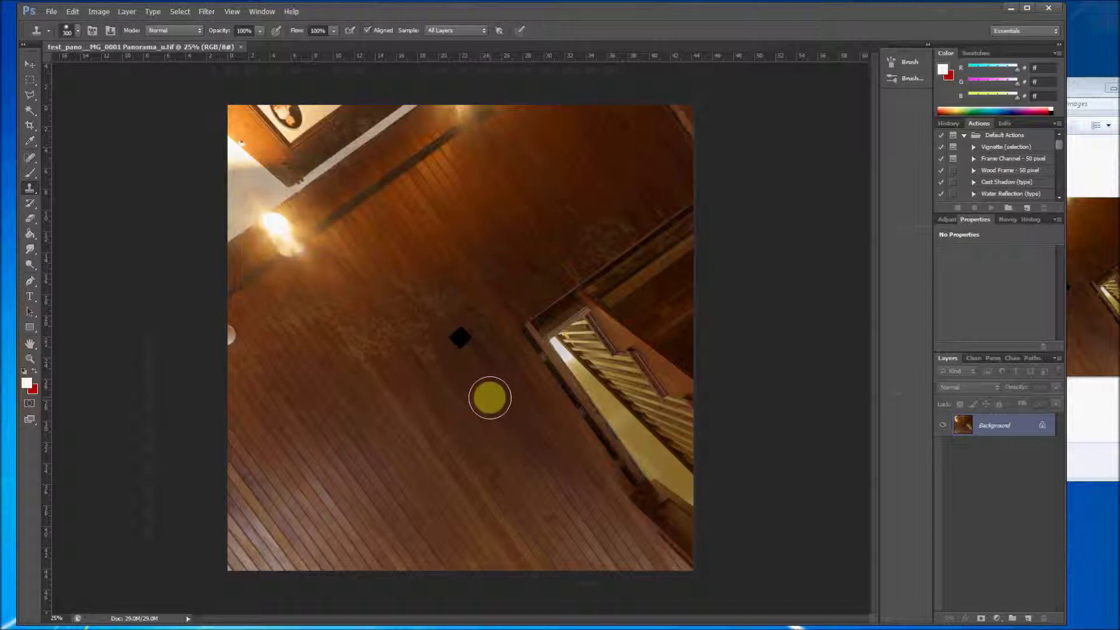
{"action": "left_click", "coordinate": [441, 315], "text": "alt"}
{"action": "left_click", "coordinate": [460, 340]}
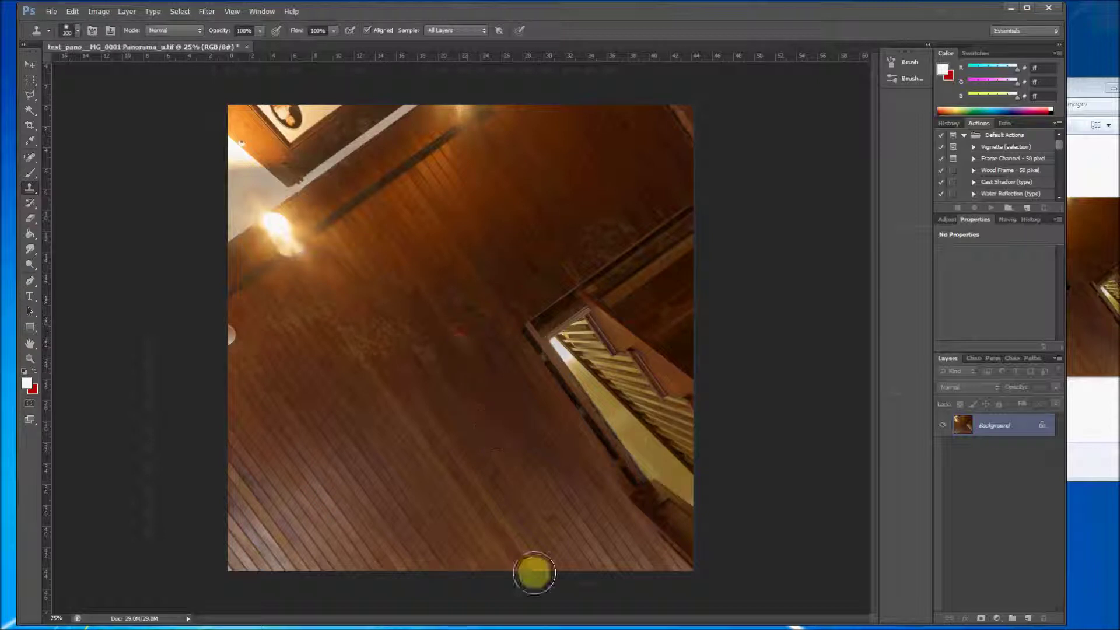
{"action": "left_click", "coordinate": [53, 11]}
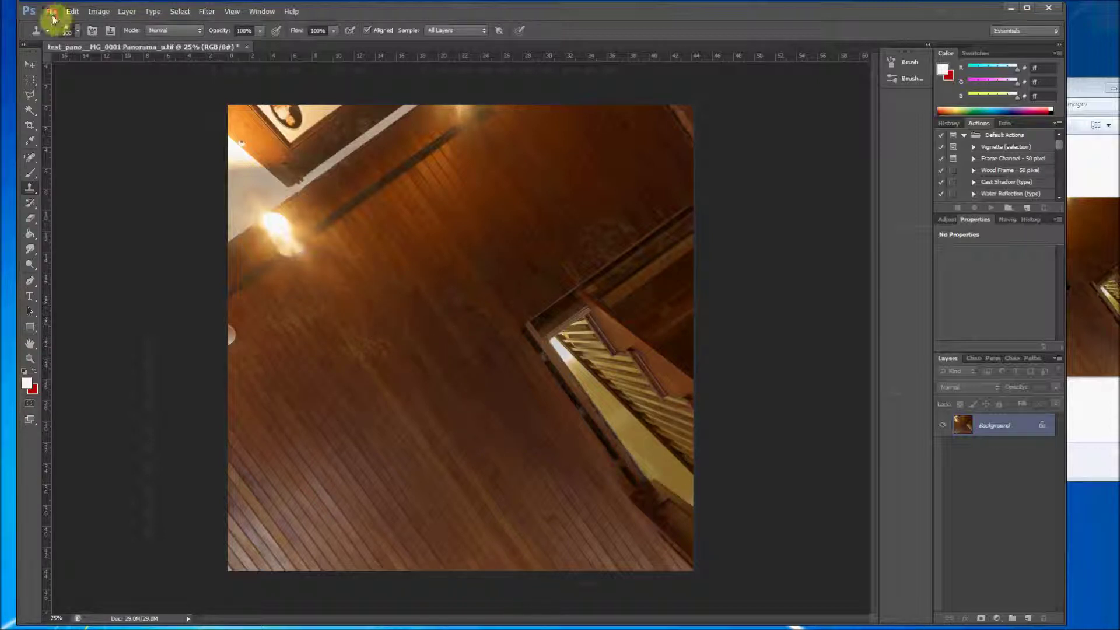
{"action": "left_click", "coordinate": [181, 149]}
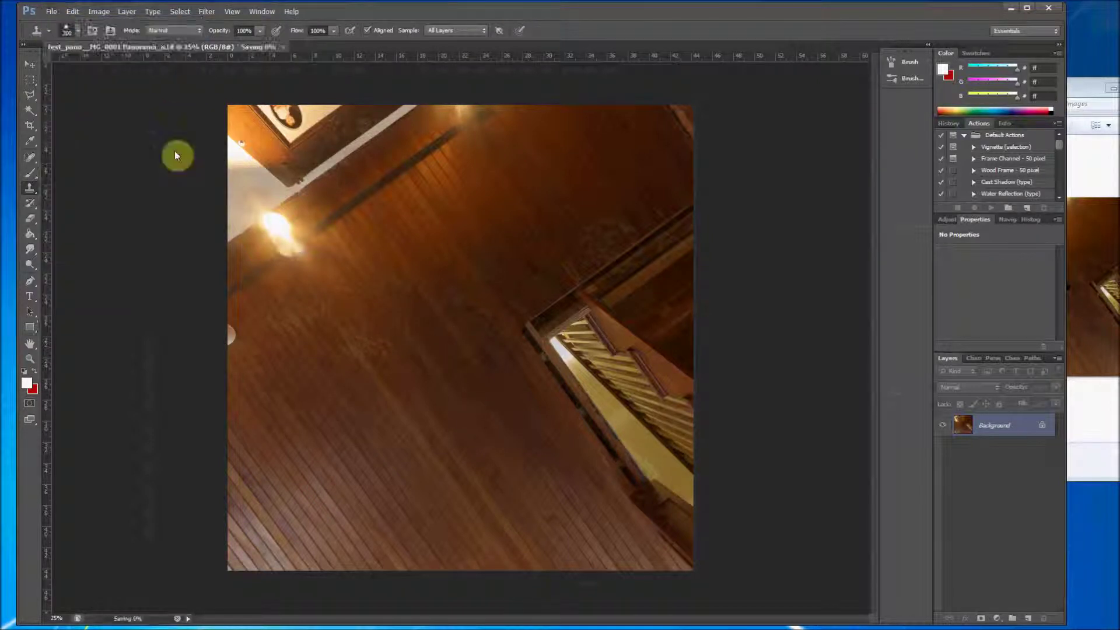
{"action": "left_click", "coordinate": [287, 47]}
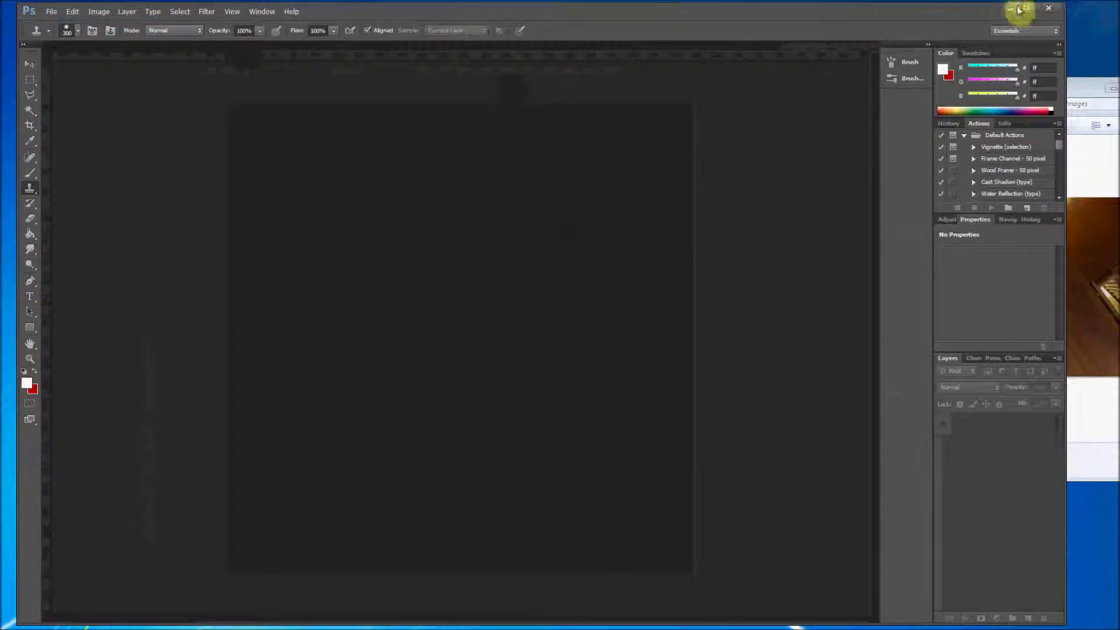
- Select the six cube faces Panorama_b.tif through Panorama_u.tif and drop them onto Convert CUBE to SPHERE droplet.bat
{"action": "left_click", "coordinate": [1011, 7]}
{"action": "mouse_move", "coordinate": [542, 69]}
{"action": "left_mouse_down"}
{"action": "mouse_move", "coordinate": [587, 84]}
{"action": "mouse_move", "coordinate": [559, 79]}
{"action": "left_mouse_up"}
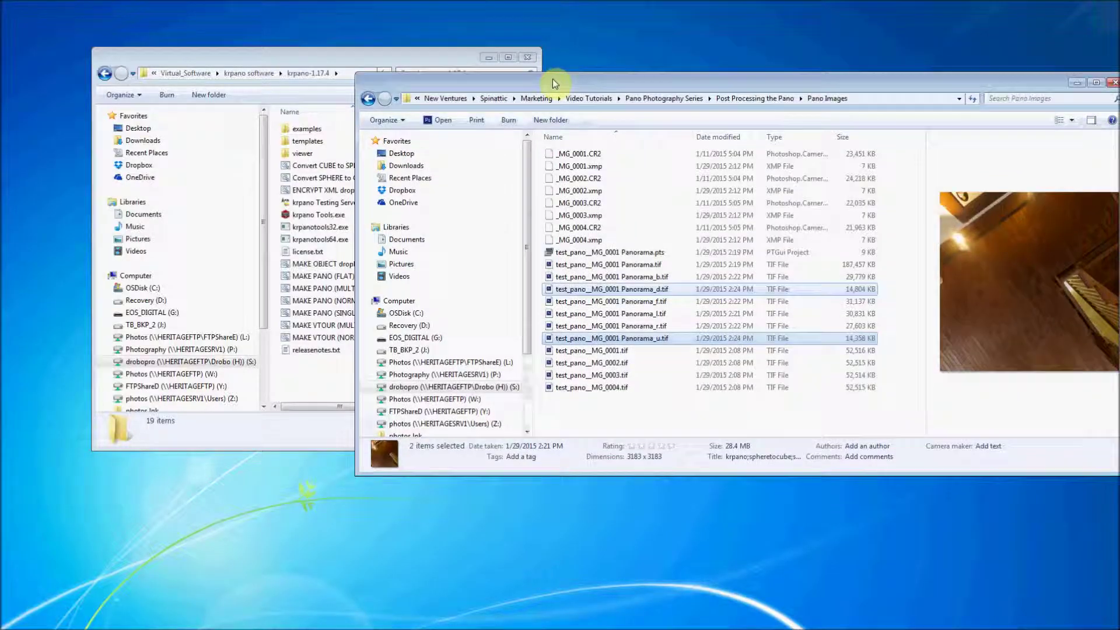
{"action": "left_click", "coordinate": [649, 279]}
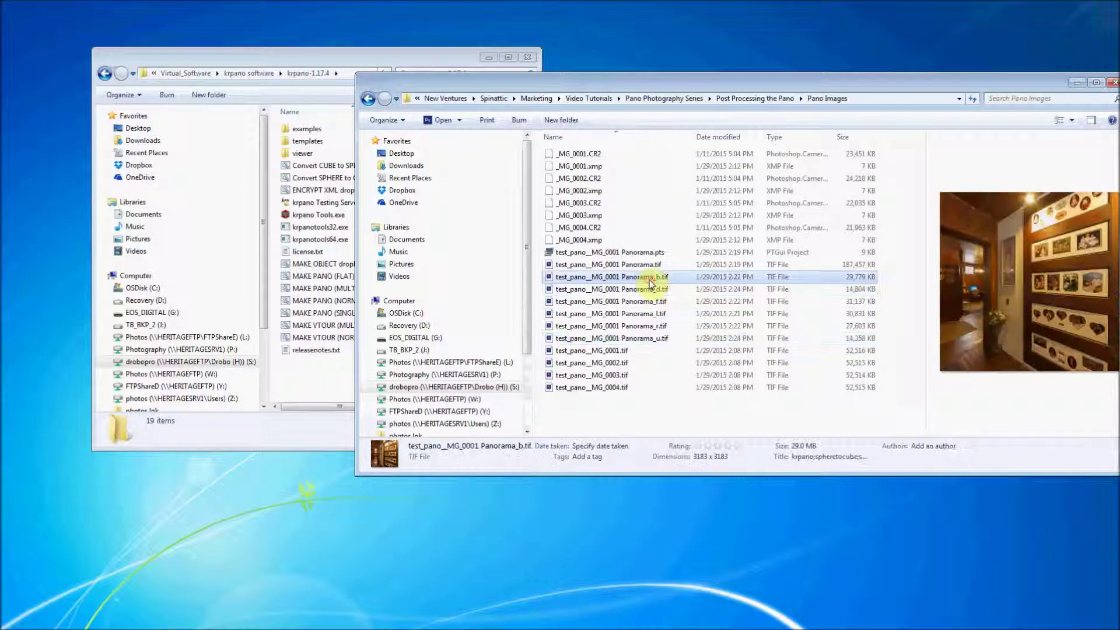
{"action": "left_click", "coordinate": [661, 339], "text": "shift"}
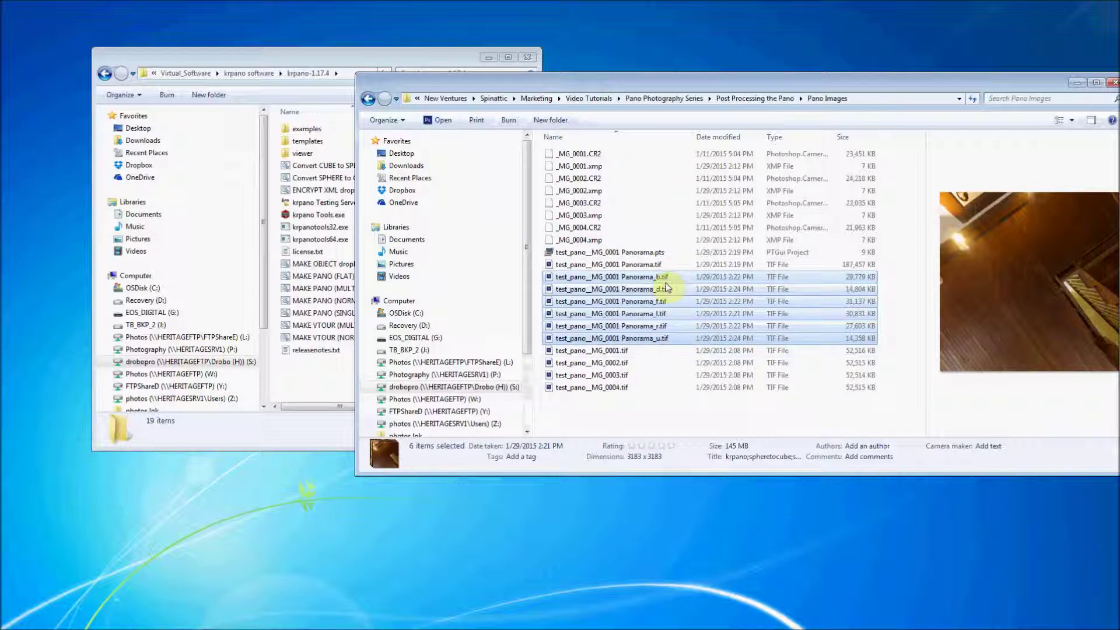
{"action": "left_click_drag", "start_coordinate": [619, 82], "coordinate": [752, 118]}
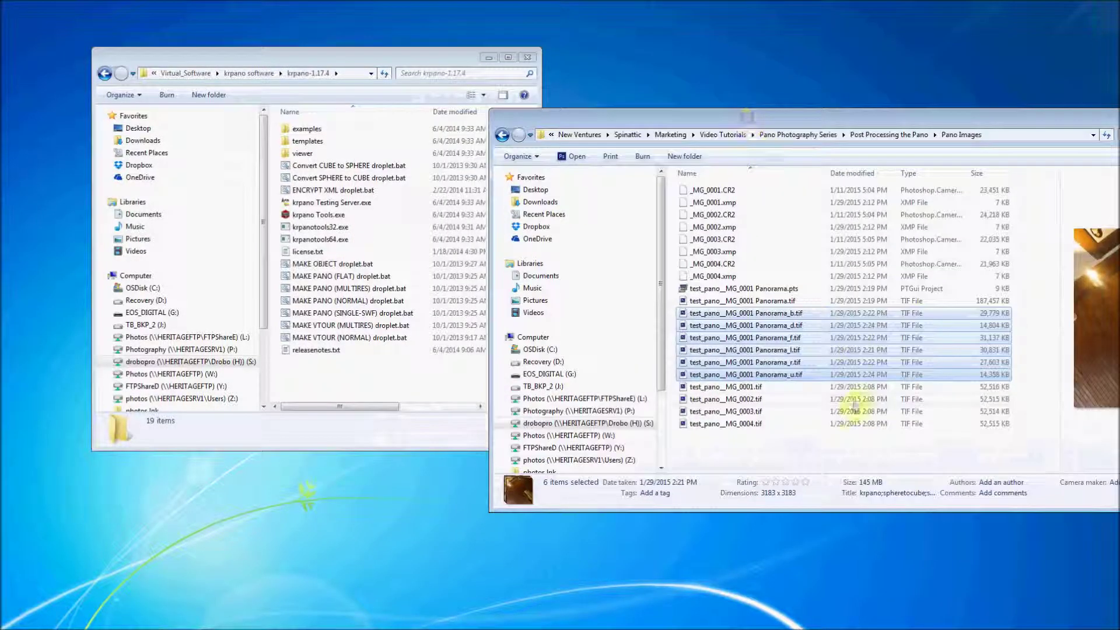
{"action": "left_click_drag", "start_coordinate": [740, 357], "coordinate": [311, 169]}
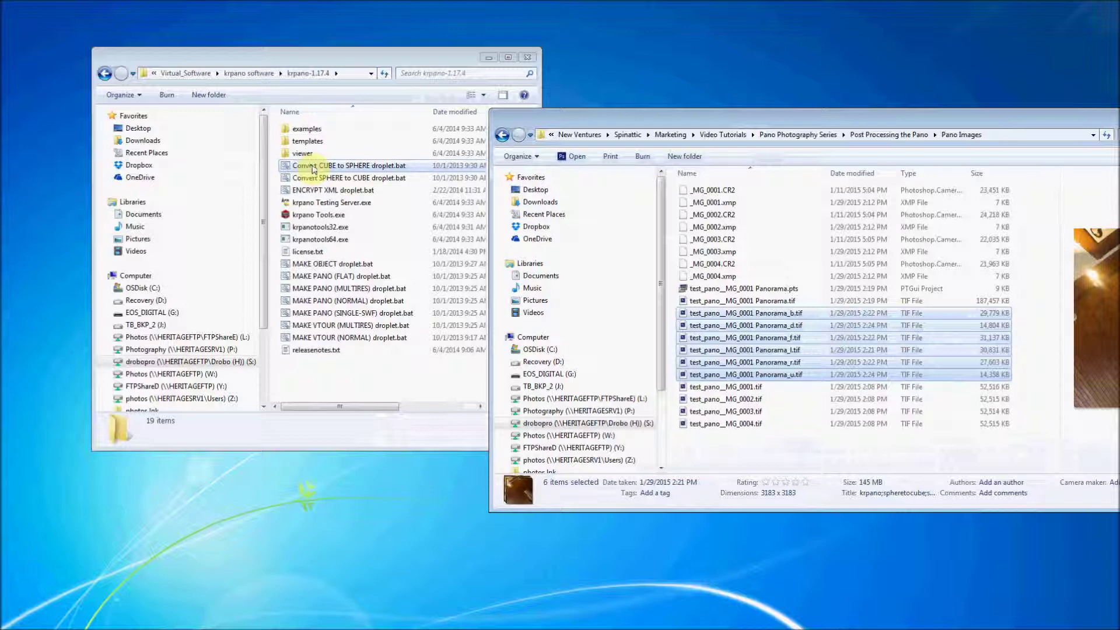
{"action": "left_click_drag", "start_coordinate": [314, 169], "coordinate": [313, 169]}
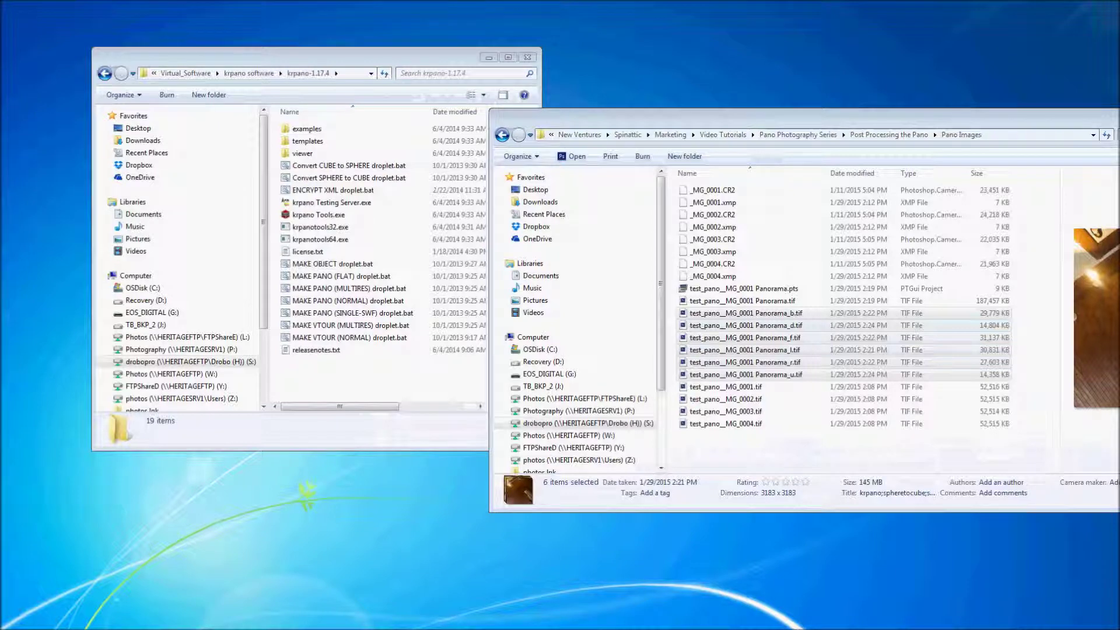
{"action": "left_click_drag", "start_coordinate": [659, 139], "coordinate": [604, 170]}
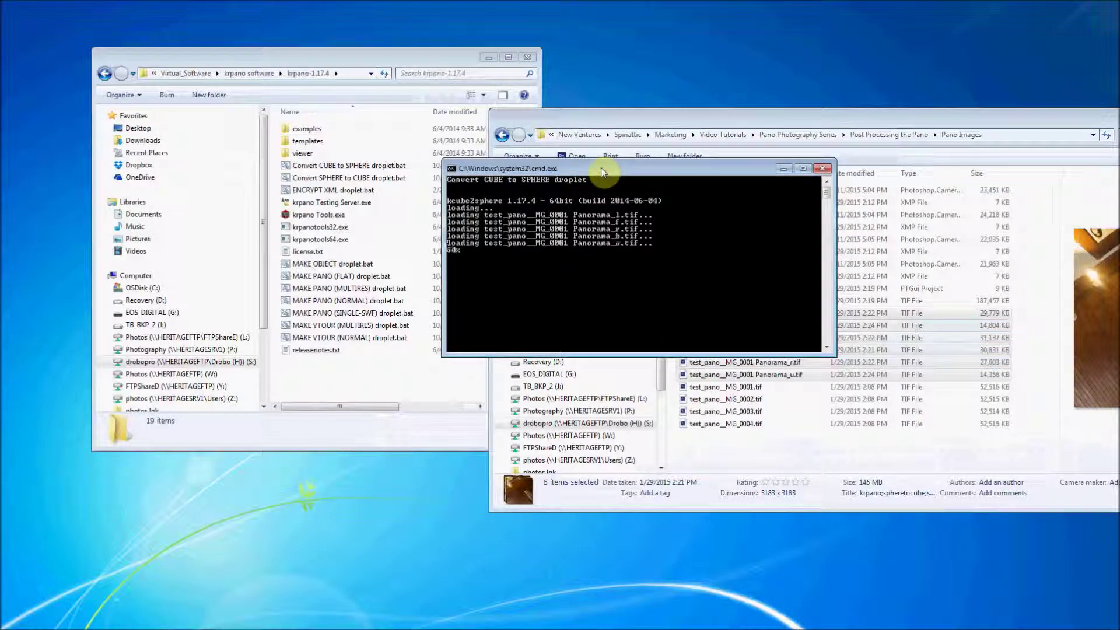
- Dismiss the finished droplet console and preview the 10000×5000 Panorama_sphere.tif in a widened Pano Images window
{"action": "key", "text": "Return"}
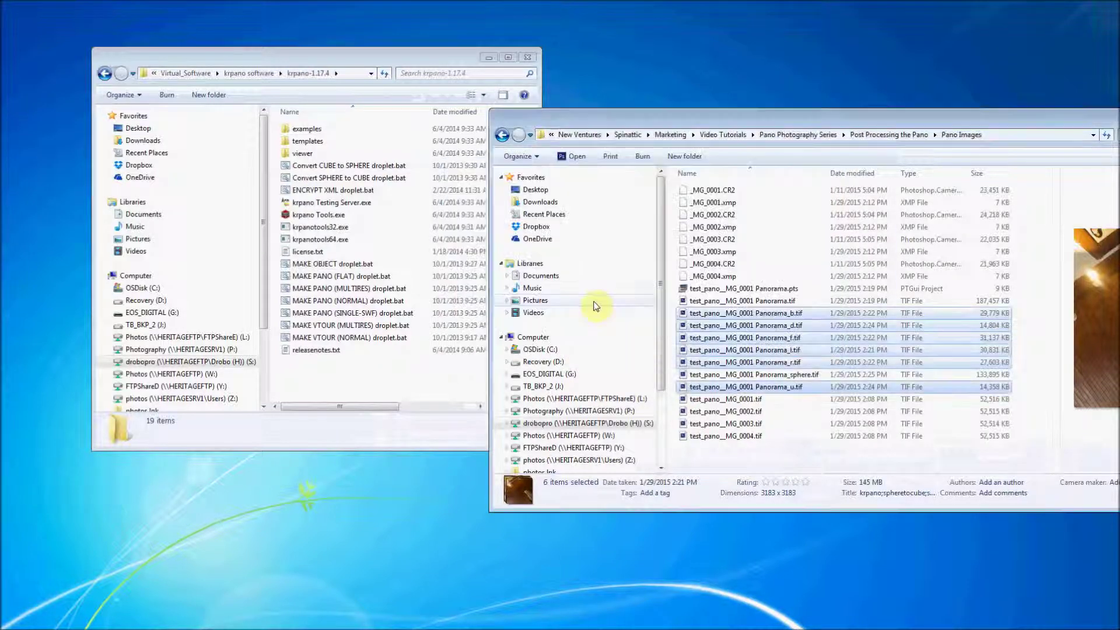
{"action": "left_click_drag", "start_coordinate": [721, 119], "coordinate": [598, 96]}
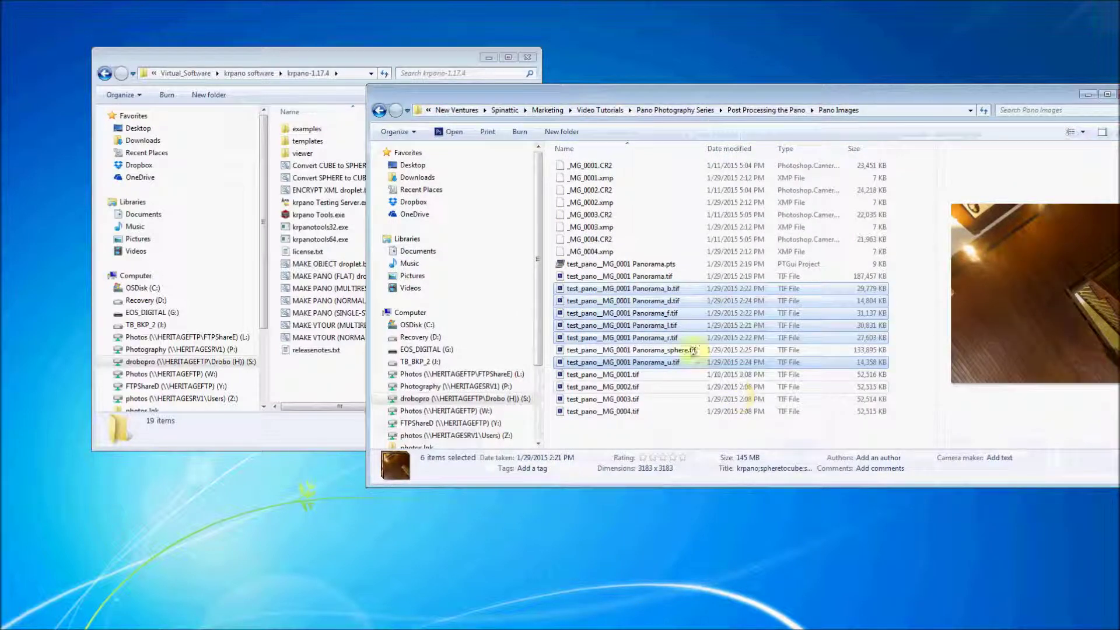
{"action": "left_click", "coordinate": [647, 352]}
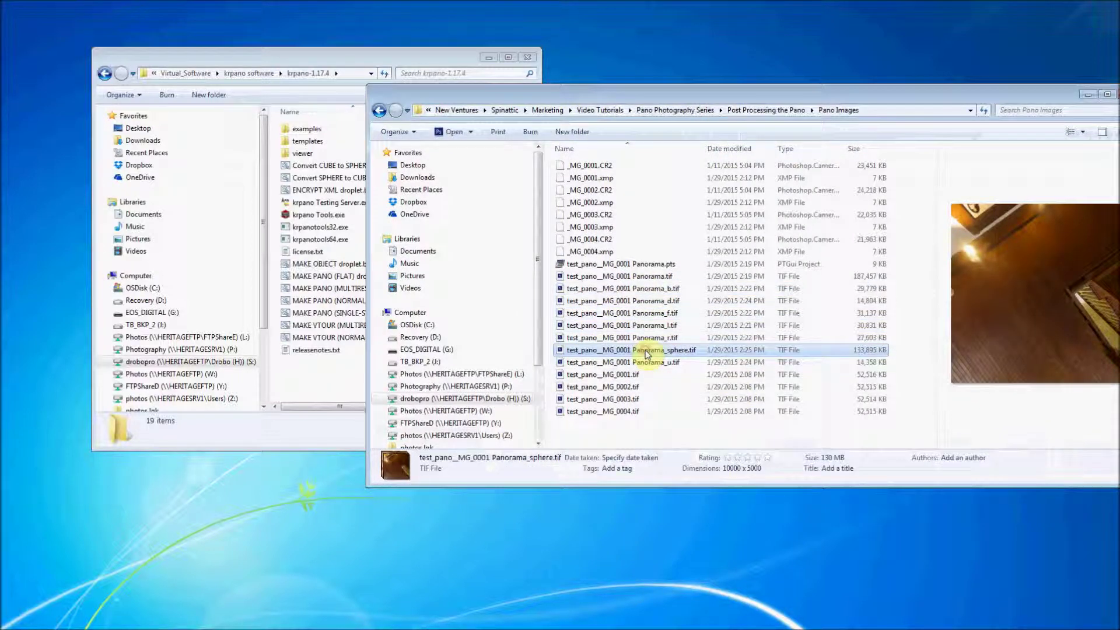
{"action": "left_click_drag", "start_coordinate": [708, 94], "coordinate": [575, 93]}
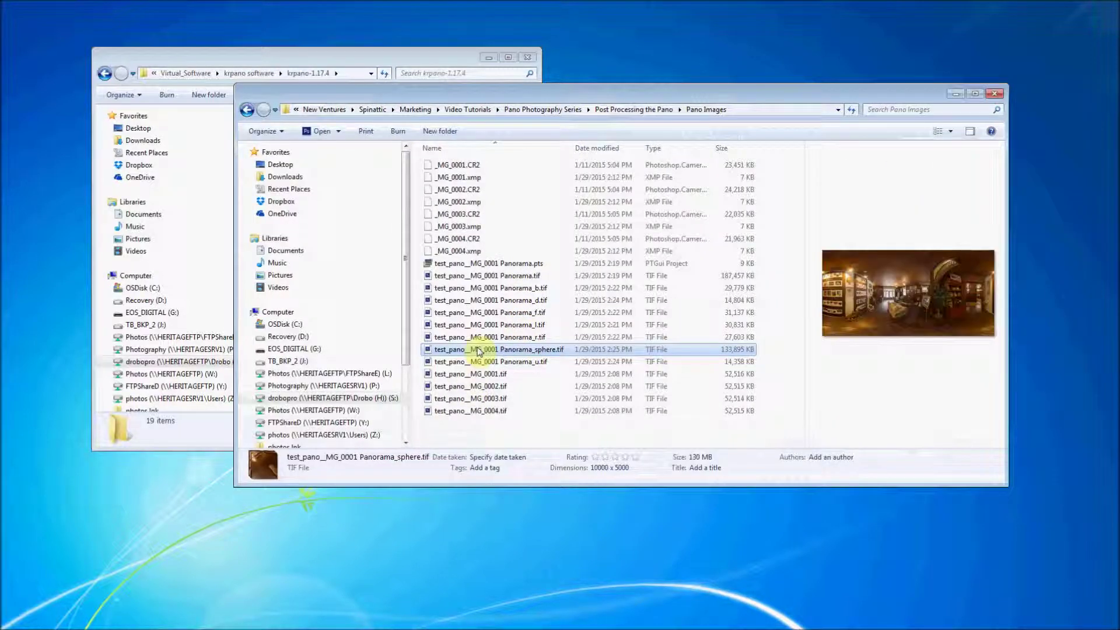
{"action": "left_click_drag", "start_coordinate": [607, 93], "coordinate": [524, 89]}
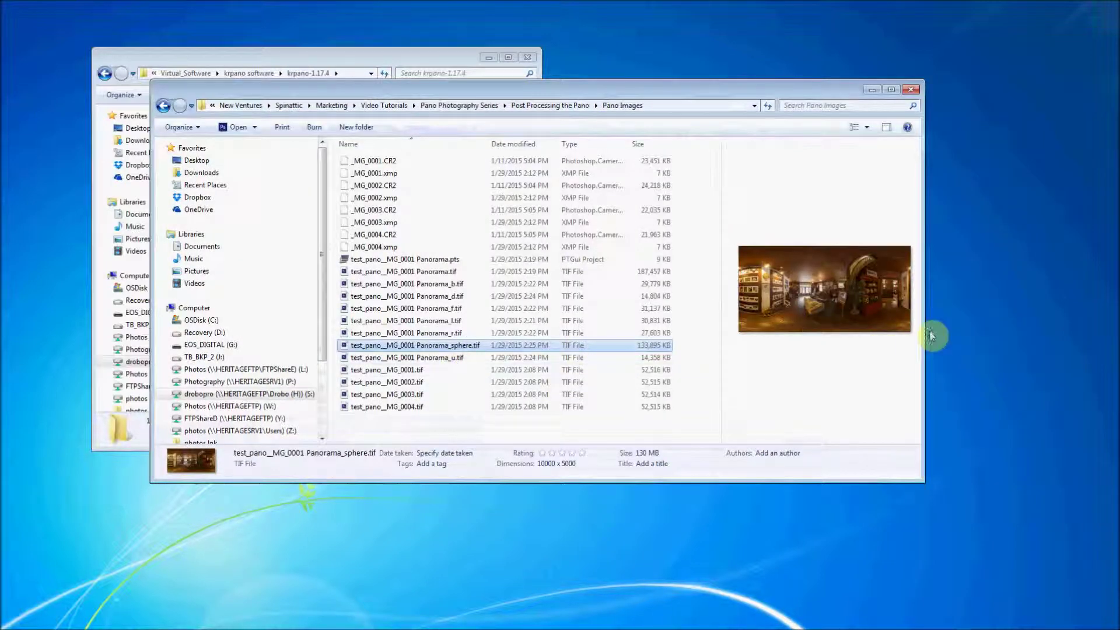
{"action": "left_click_drag", "start_coordinate": [924, 331], "coordinate": [1095, 330]}
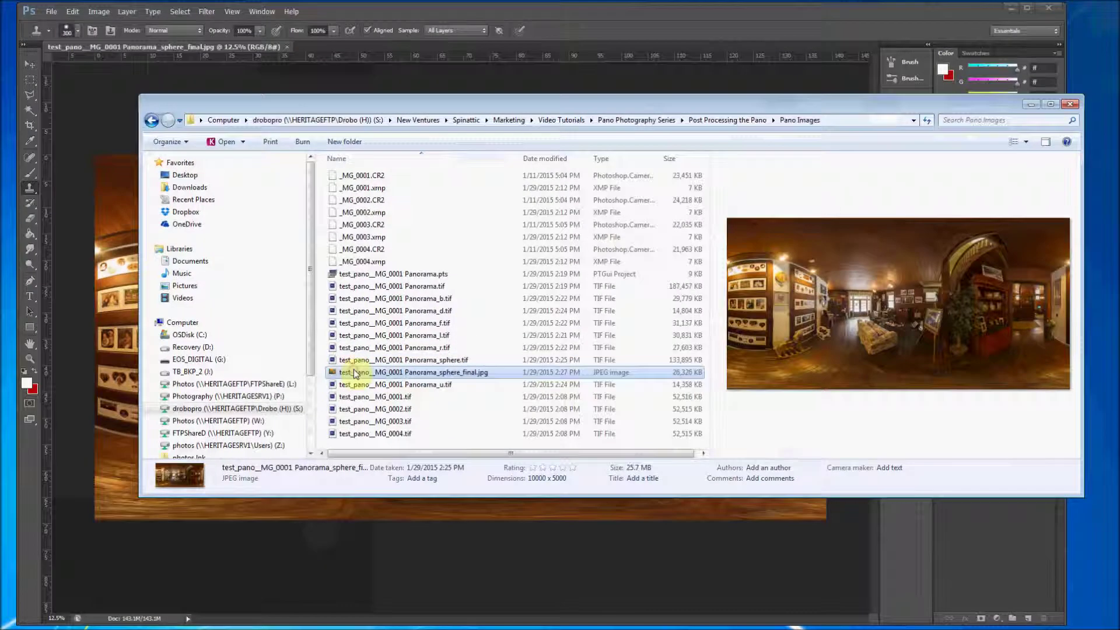
- Select Panorama_sphere_final.jpg (10000 × 5000, 25.7 MB) in Pano Images and move the window over Photoshop
{"action": "left_click", "coordinate": [354, 374]}
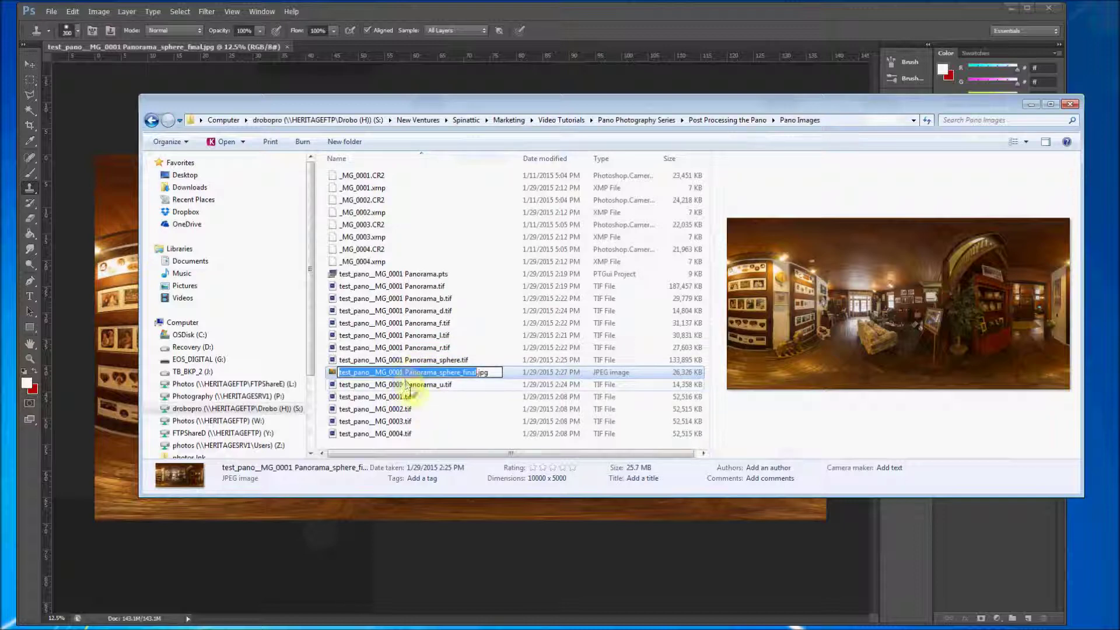
{"action": "left_click_drag", "start_coordinate": [587, 104], "coordinate": [507, 105]}
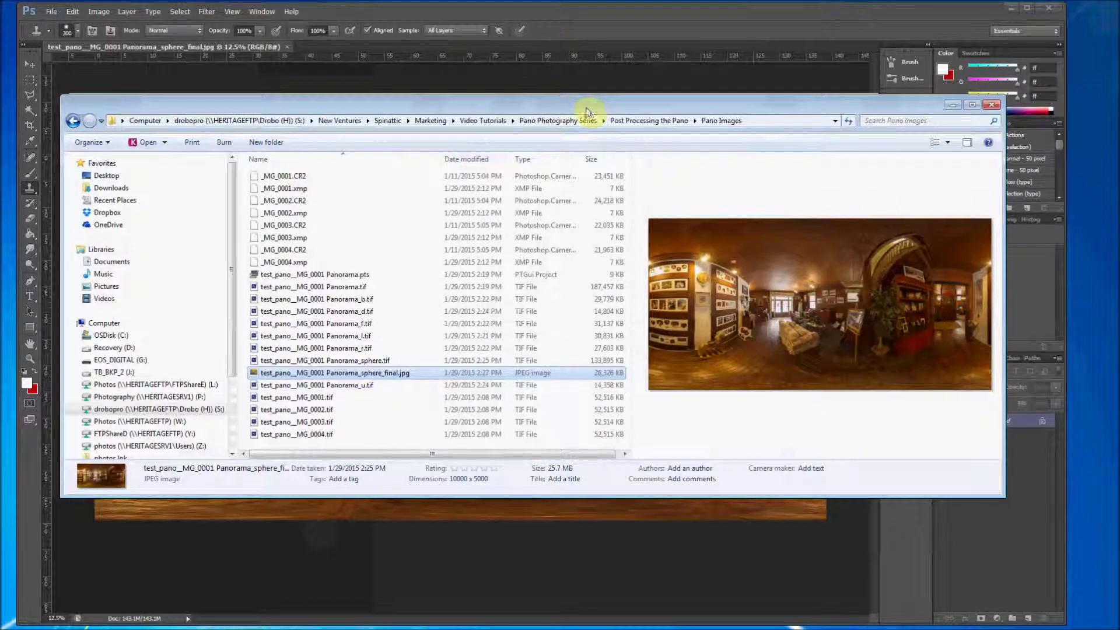
{"action": "left_click_drag", "start_coordinate": [587, 111], "coordinate": [568, 114]}
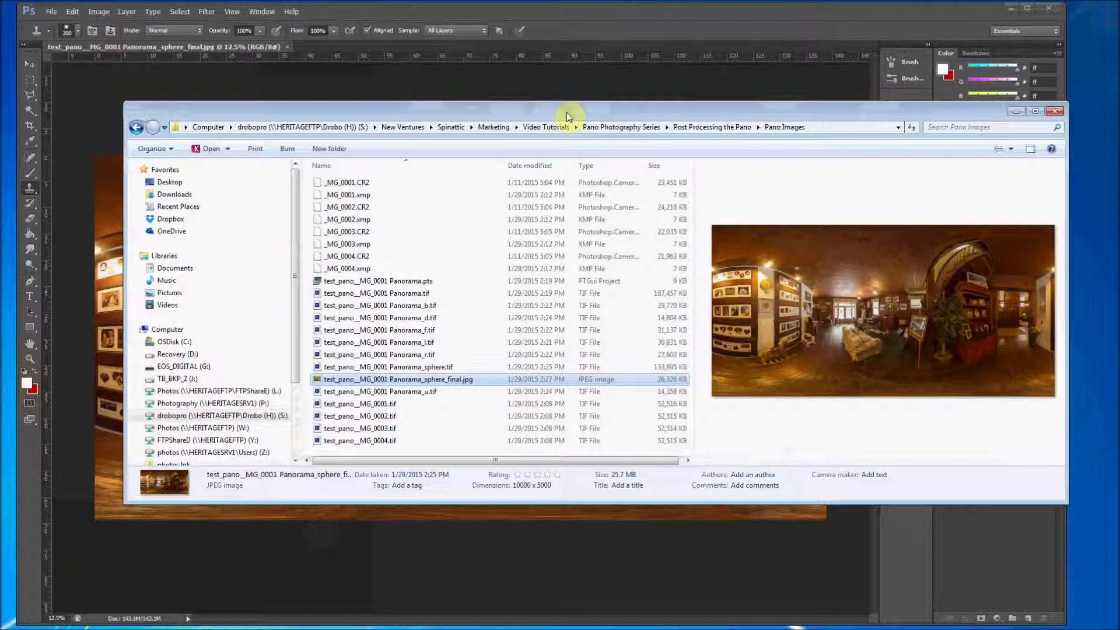